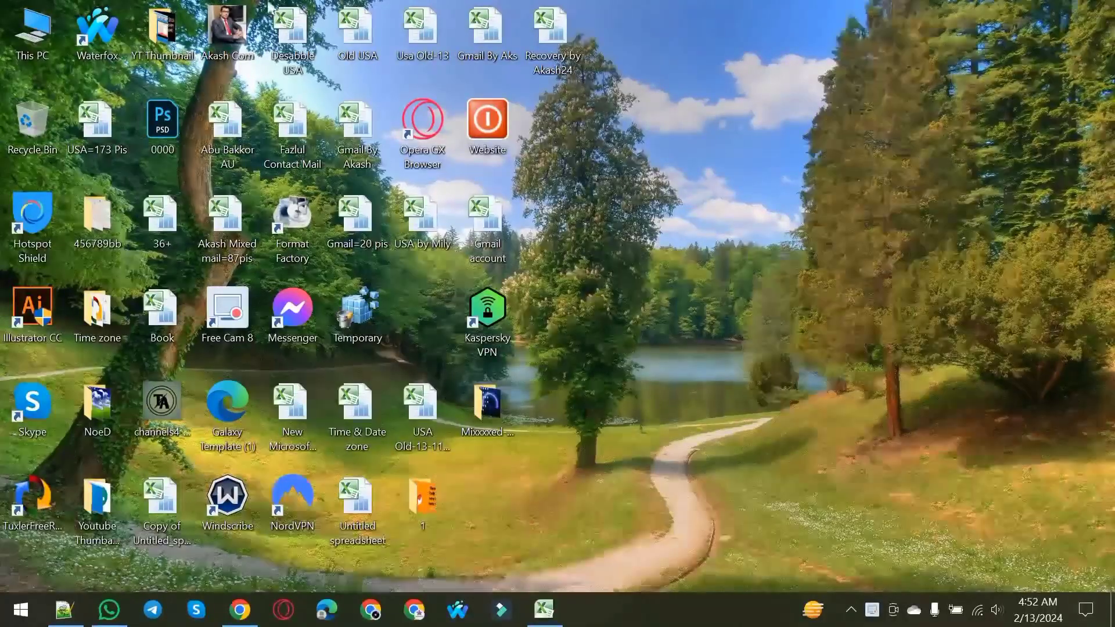
Refresh the desktop three times, then reveal the hidden system-tray icons
{"action": "right_click", "coordinate": [822, 39]}
{"action": "left_click", "coordinate": [828, 91]}
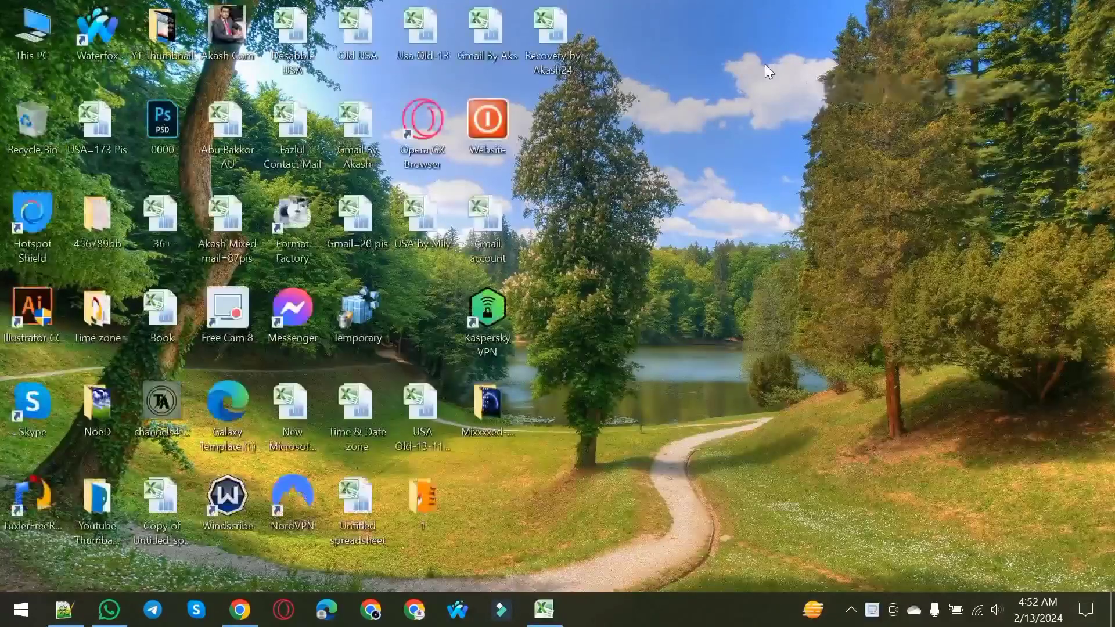
{"action": "right_click", "coordinate": [765, 64]}
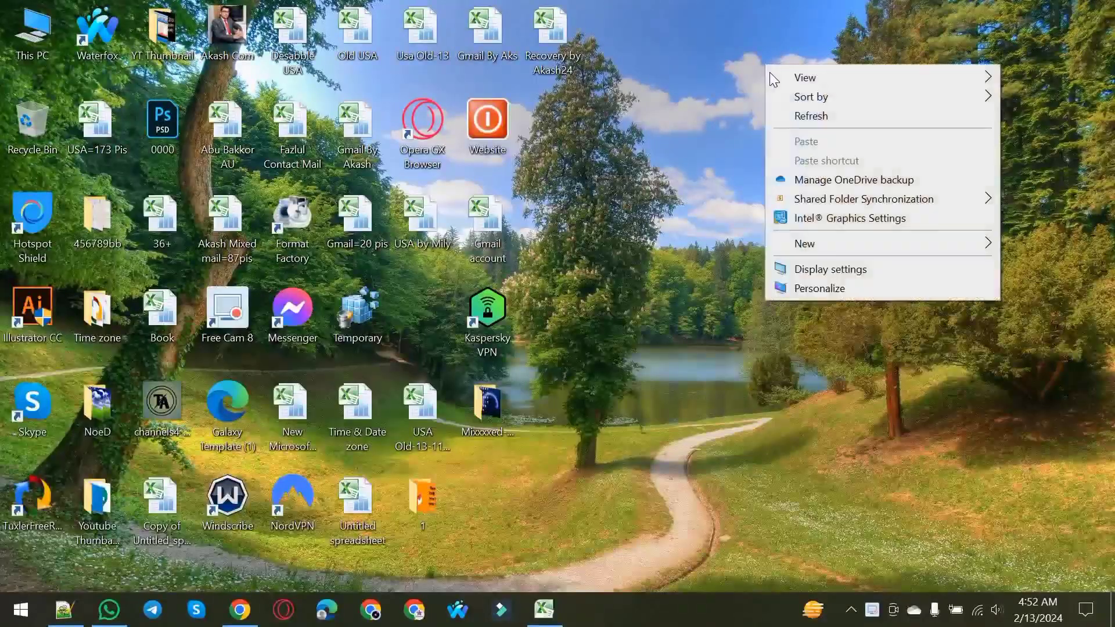
{"action": "left_click", "coordinate": [795, 119]}
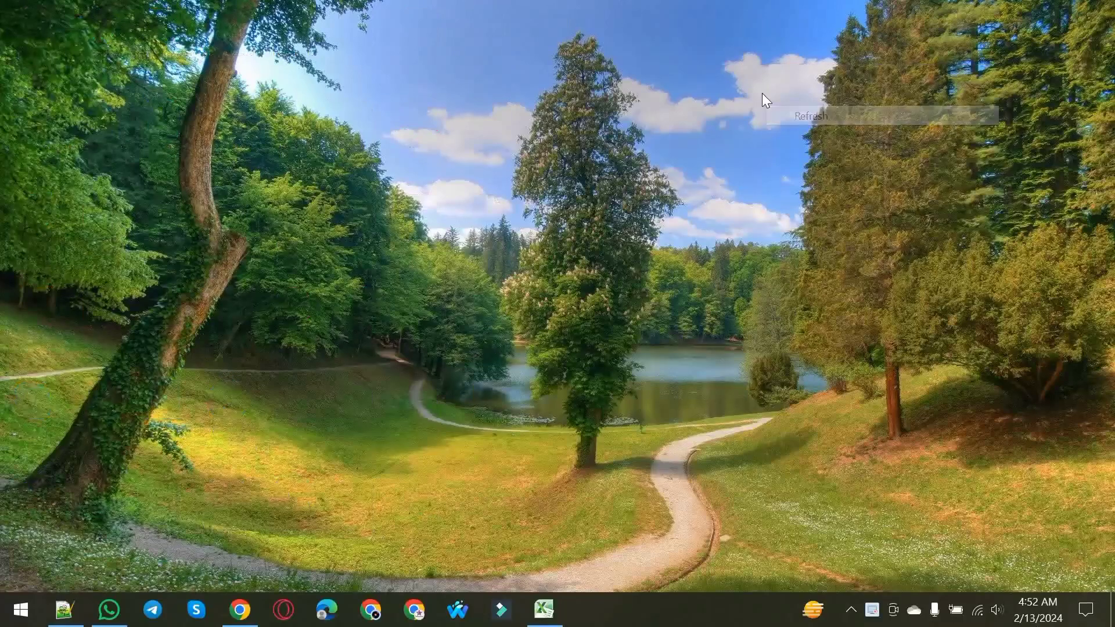
{"action": "right_click", "coordinate": [761, 93]}
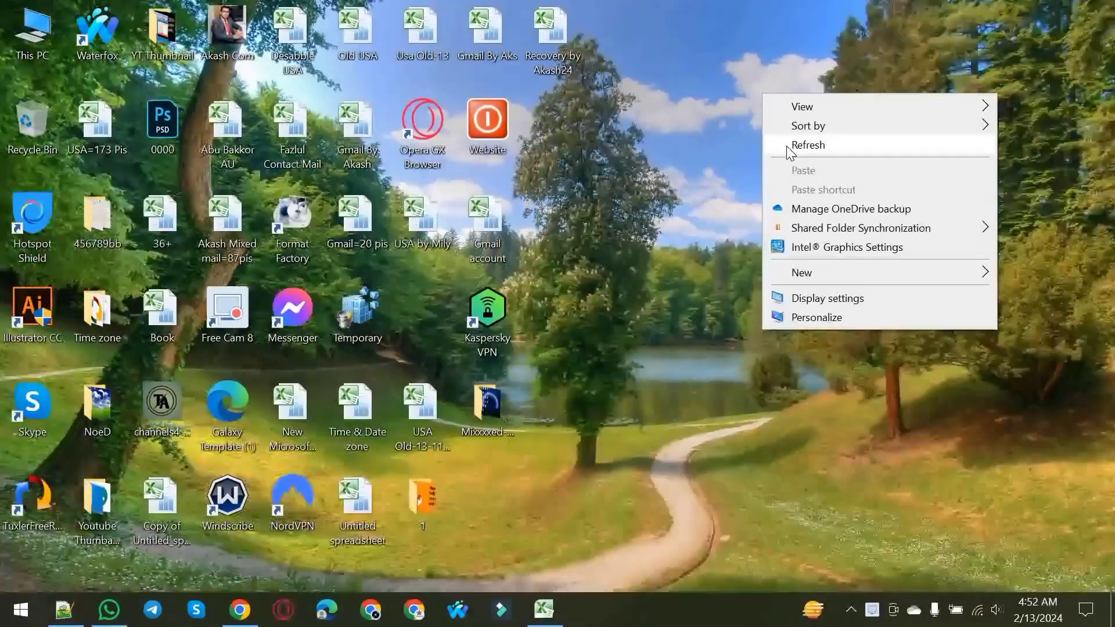
{"action": "left_click", "coordinate": [786, 146]}
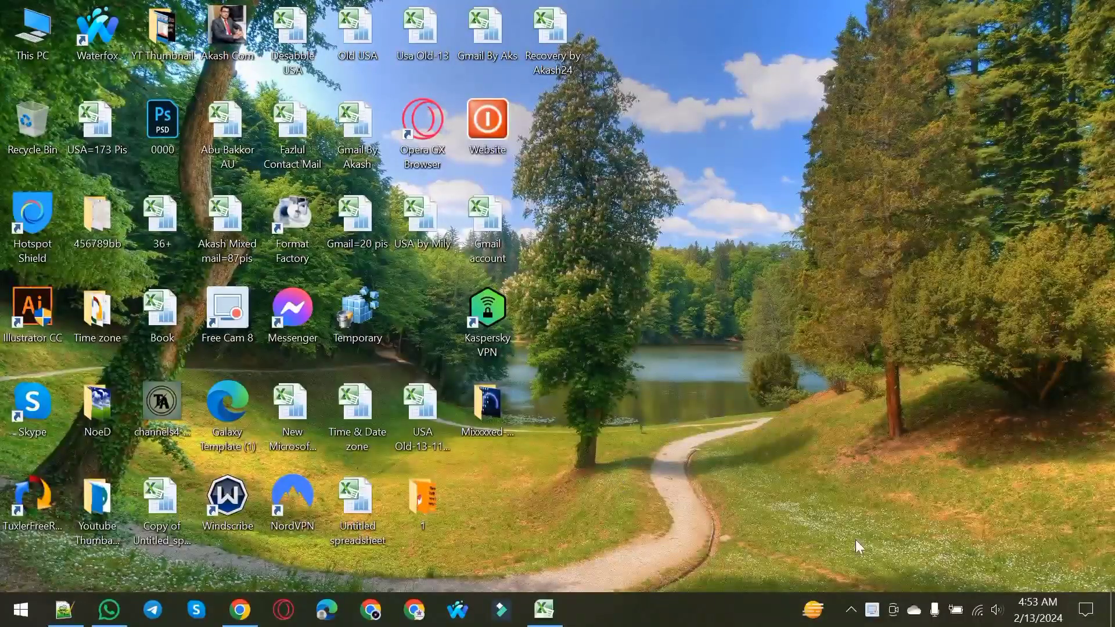
{"action": "left_click", "coordinate": [850, 609]}
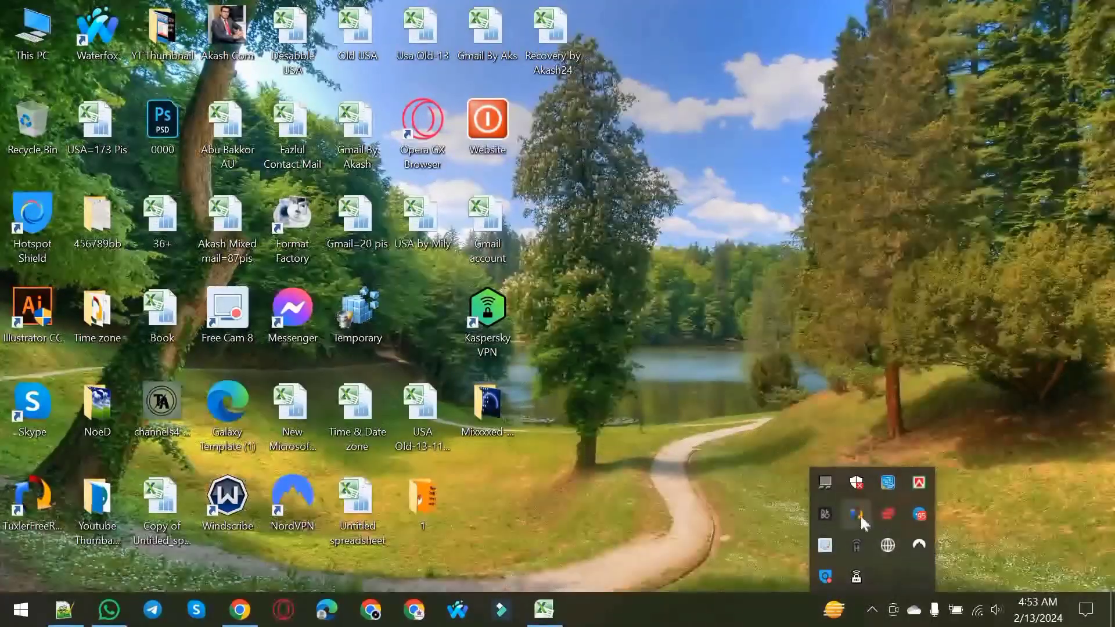
Open Tuxler VPN, move its window aside, and open then cancel its login form
{"action": "left_click", "coordinate": [860, 519]}
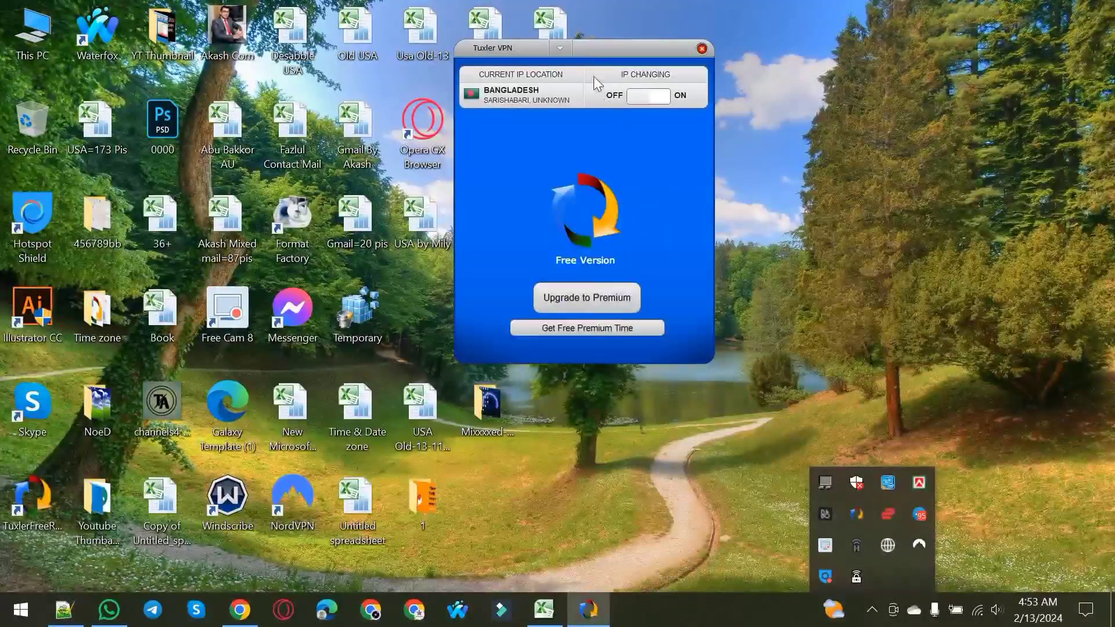
{"action": "left_click_drag", "start_coordinate": [594, 46], "coordinate": [700, 70]}
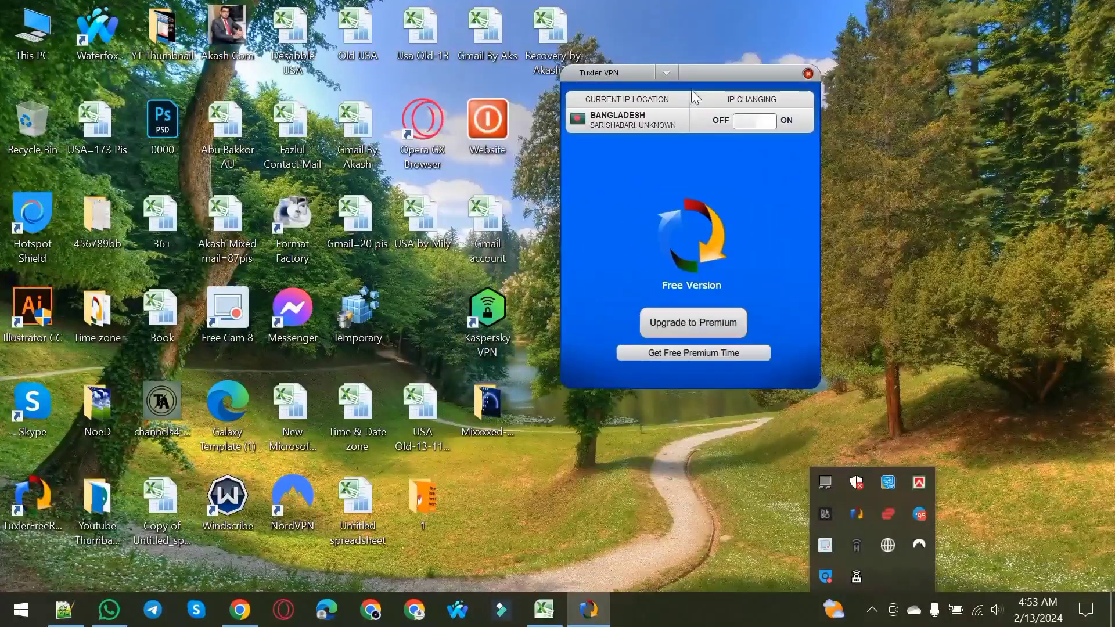
{"action": "left_click", "coordinate": [664, 74]}
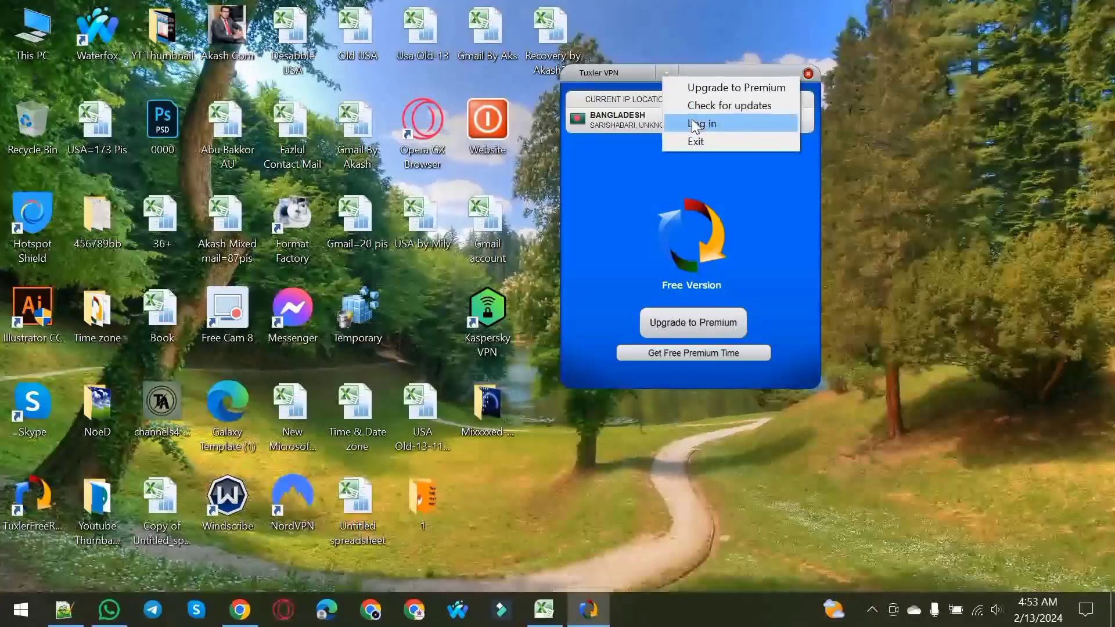
{"action": "left_click", "coordinate": [692, 120]}
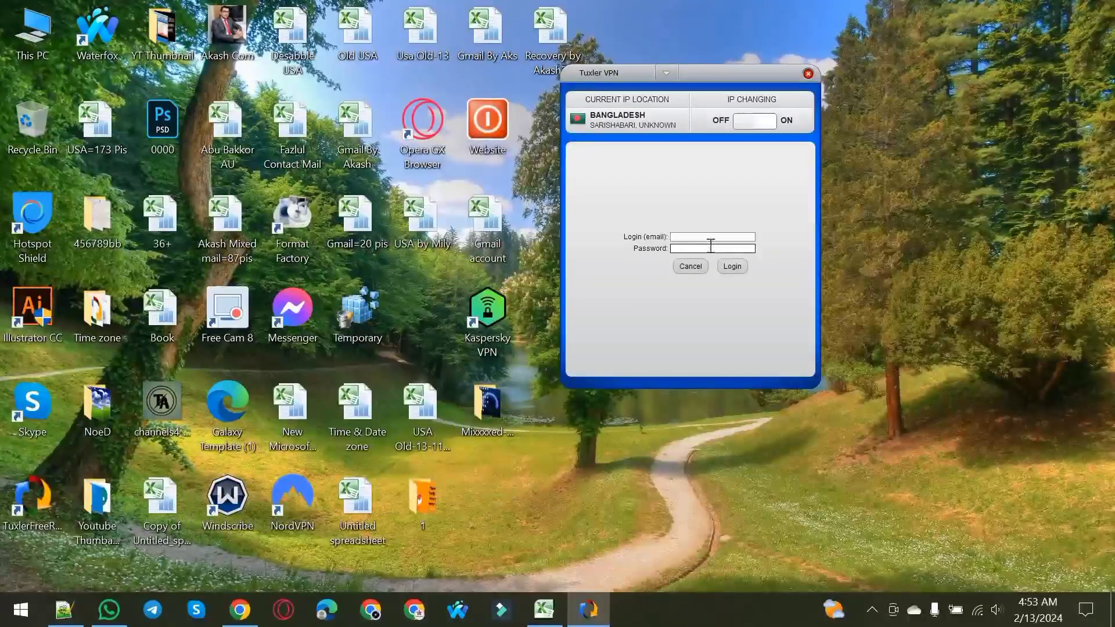
{"action": "left_click", "coordinate": [691, 267]}
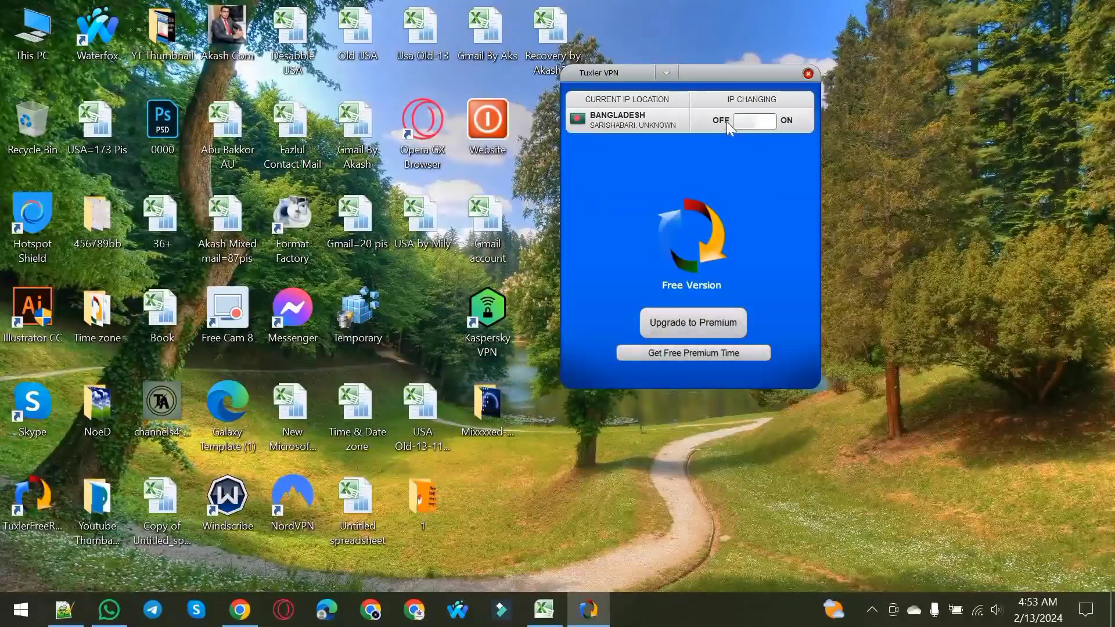
Turn on IP changing in Tuxler with Nigeria as the preferred country
{"action": "left_click", "coordinate": [756, 125]}
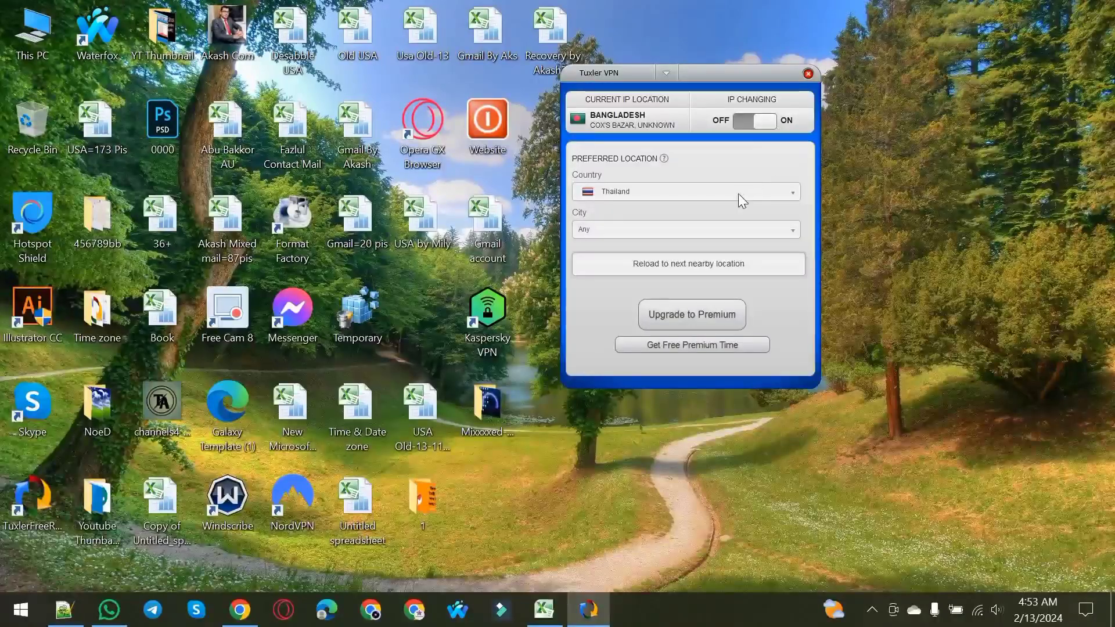
{"action": "left_click", "coordinate": [739, 194]}
{"action": "scroll", "coordinate": [722, 278], "scroll_direction": "up", "scroll_amount": 2}
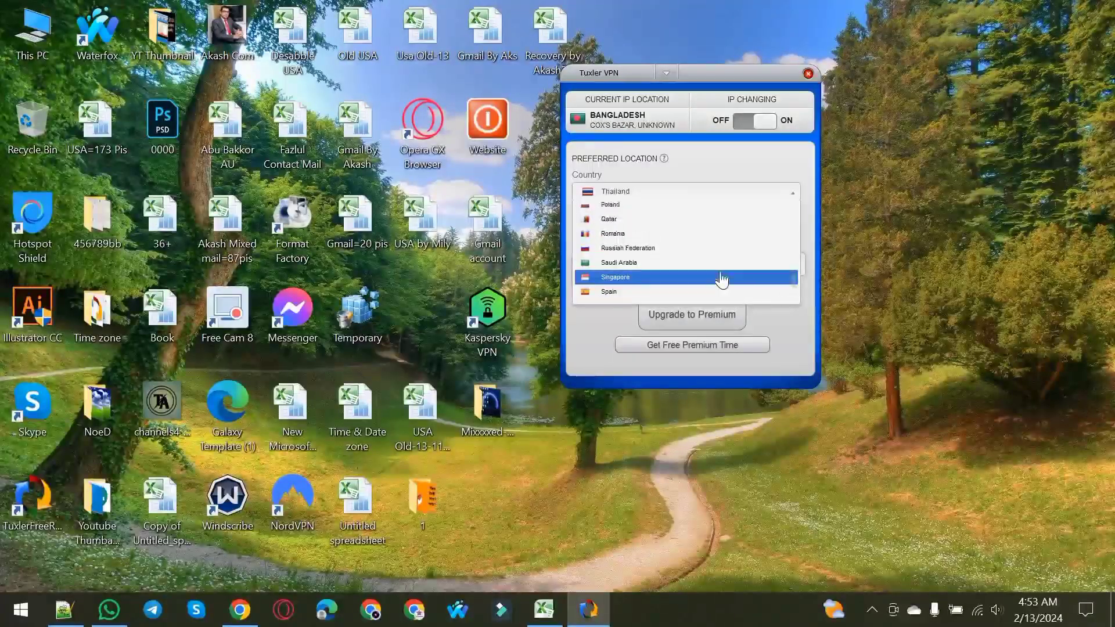
{"action": "scroll", "coordinate": [721, 280], "scroll_direction": "up", "scroll_amount": 5}
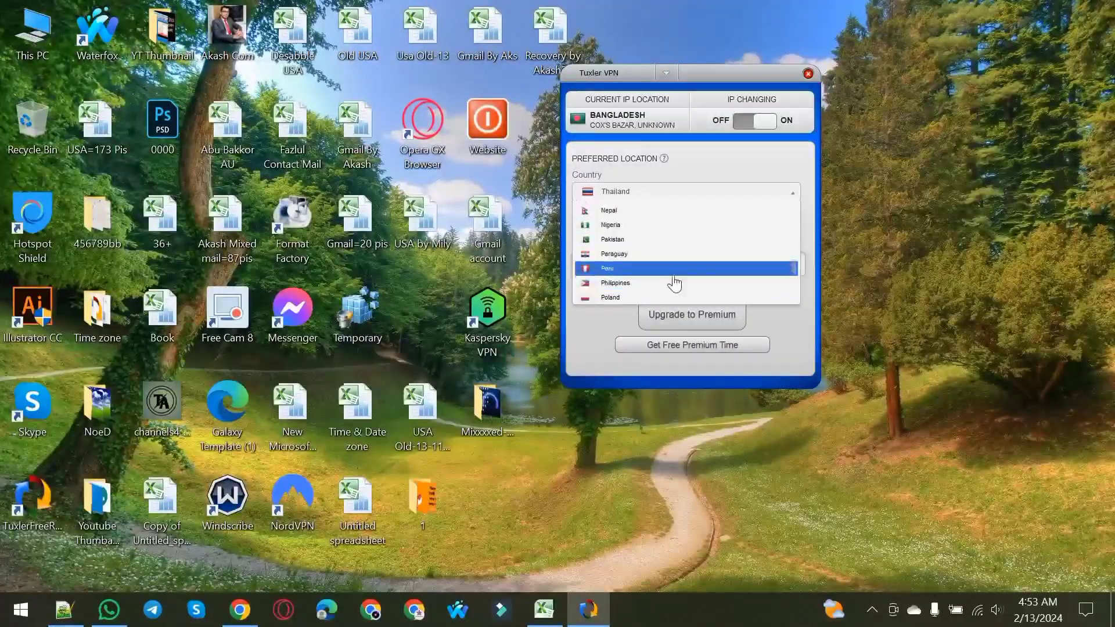
{"action": "left_click", "coordinate": [665, 226]}
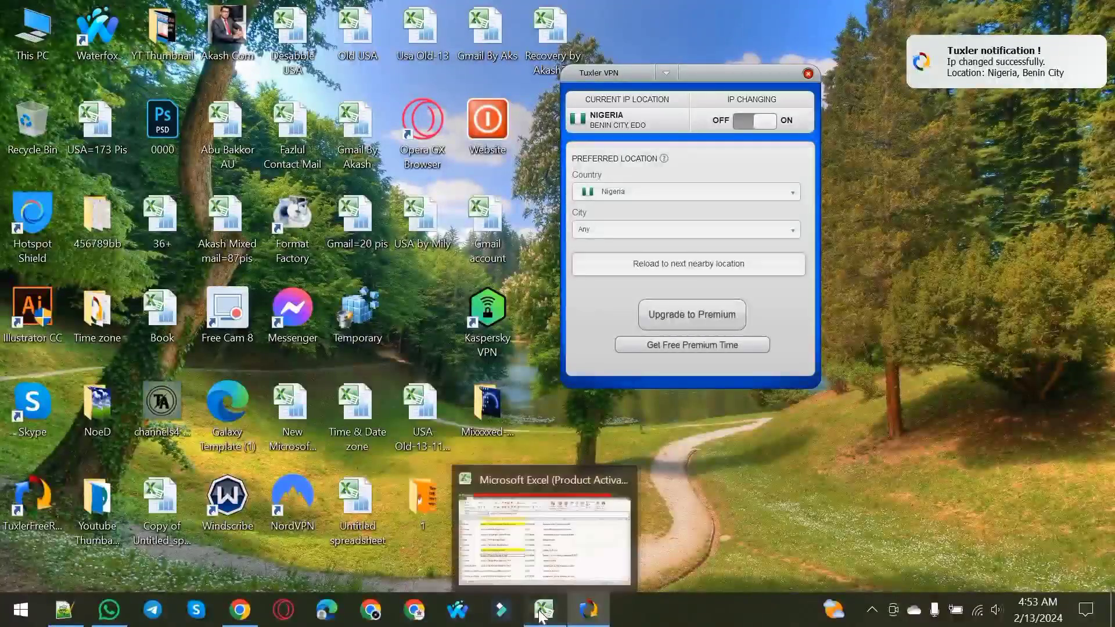
{"action": "left_click", "coordinate": [559, 613]}
Copy the tzutil /s "W. Central Africa Standard Time" command from cell B327, then minimize Excel
{"action": "scroll", "coordinate": [656, 474], "scroll_direction": "up", "scroll_amount": 10}
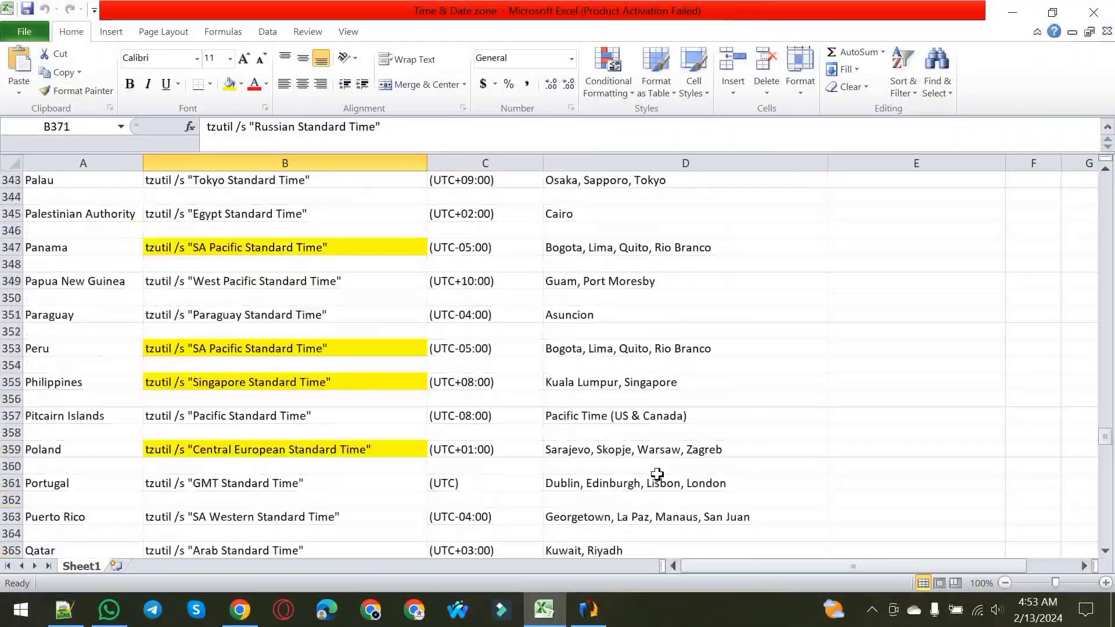
{"action": "scroll", "coordinate": [657, 474], "scroll_direction": "up", "scroll_amount": 4}
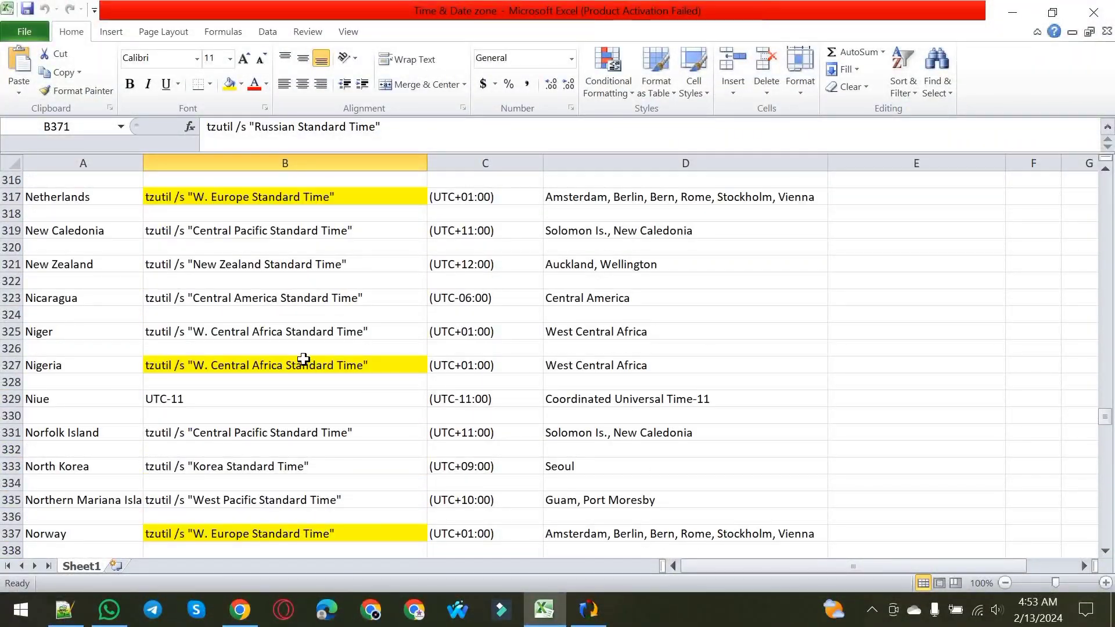
{"action": "left_click", "coordinate": [300, 363]}
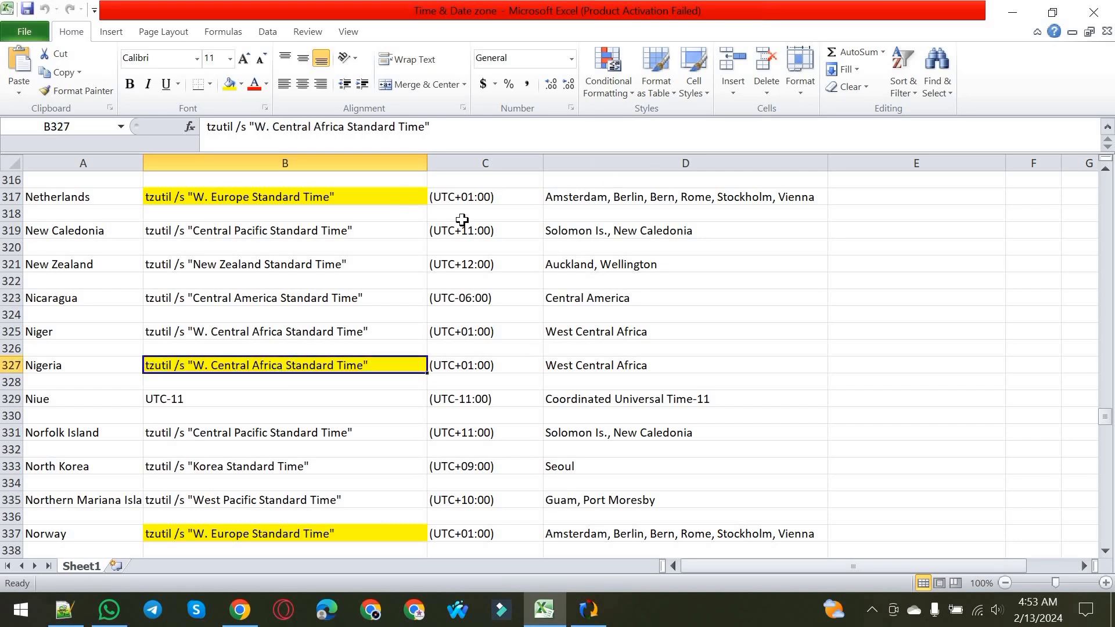
{"action": "right_click", "coordinate": [339, 365]}
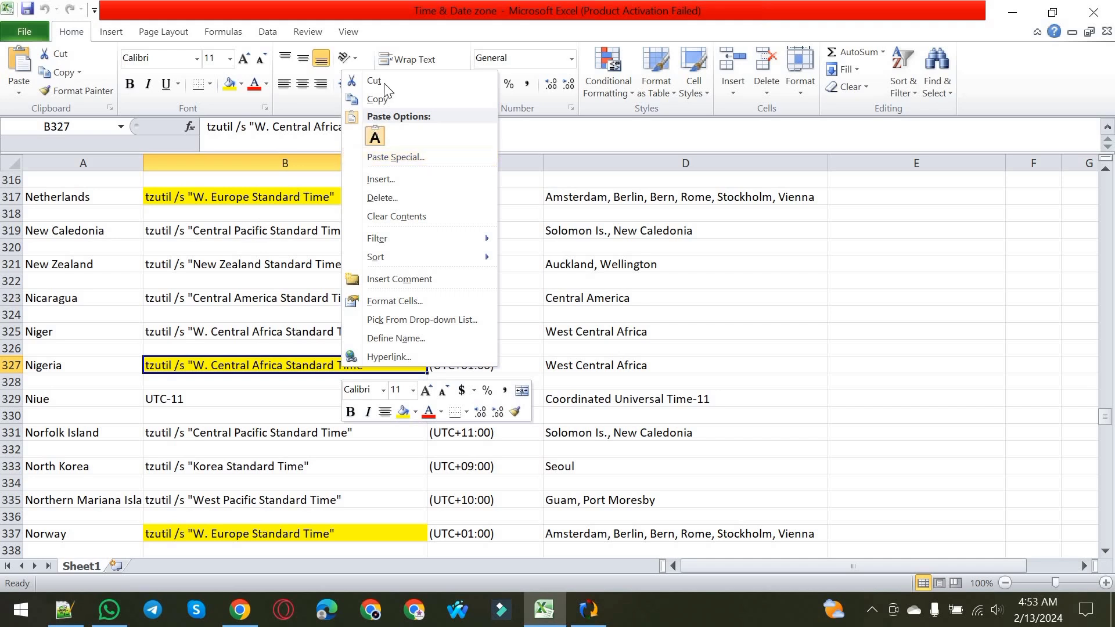
{"action": "left_click", "coordinate": [377, 99]}
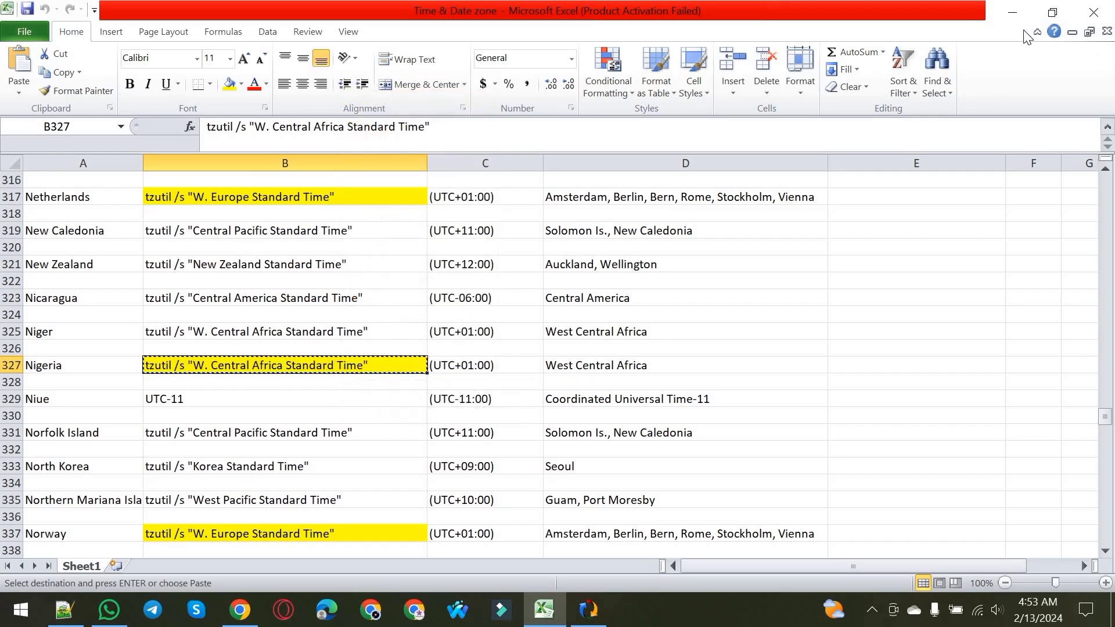
{"action": "left_click", "coordinate": [1011, 12]}
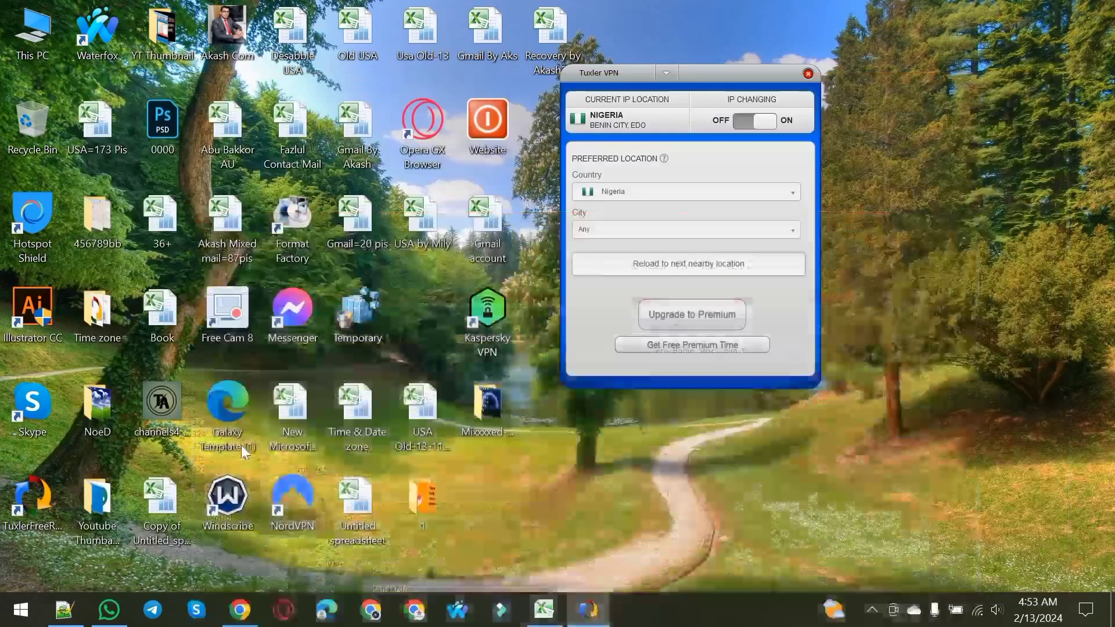
Run the pasted tzutil command from the Run dialog to set West Central Africa time, then refresh the desktop
{"action": "right_click", "coordinate": [23, 614]}
{"action": "left_click", "coordinate": [69, 518]}
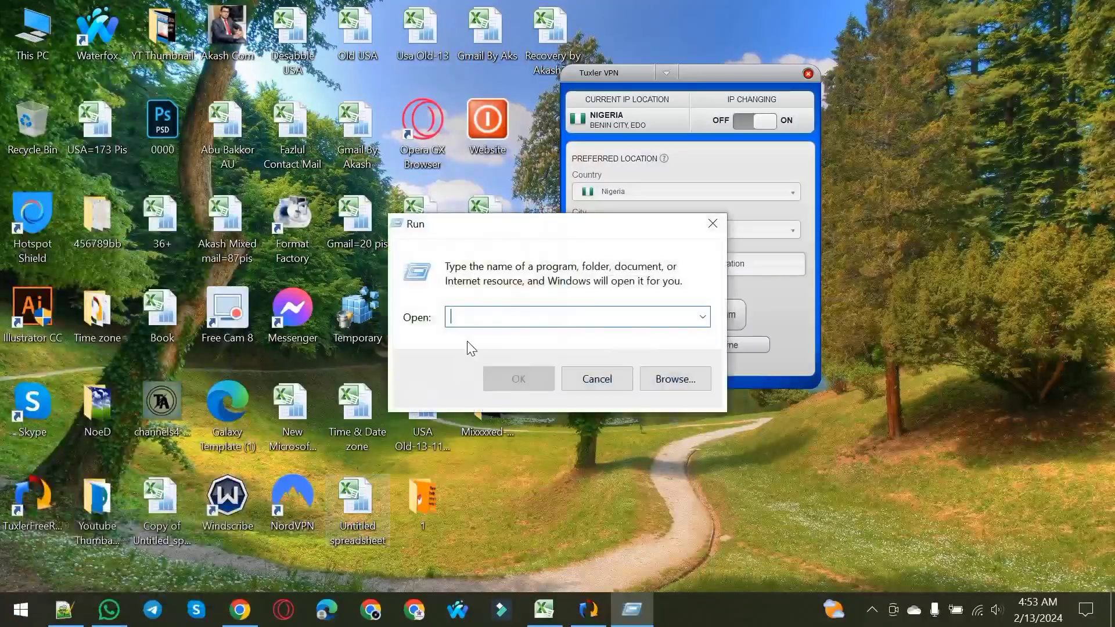
{"action": "right_click", "coordinate": [480, 316]}
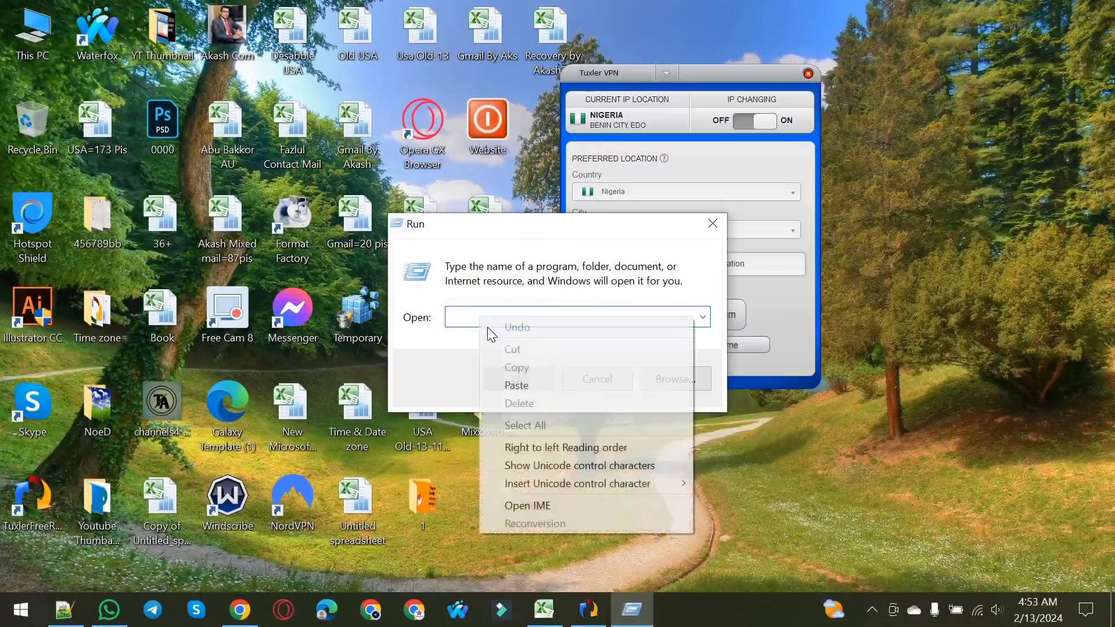
{"action": "left_click", "coordinate": [517, 388]}
{"action": "mouse_move", "coordinate": [1035, 615]}
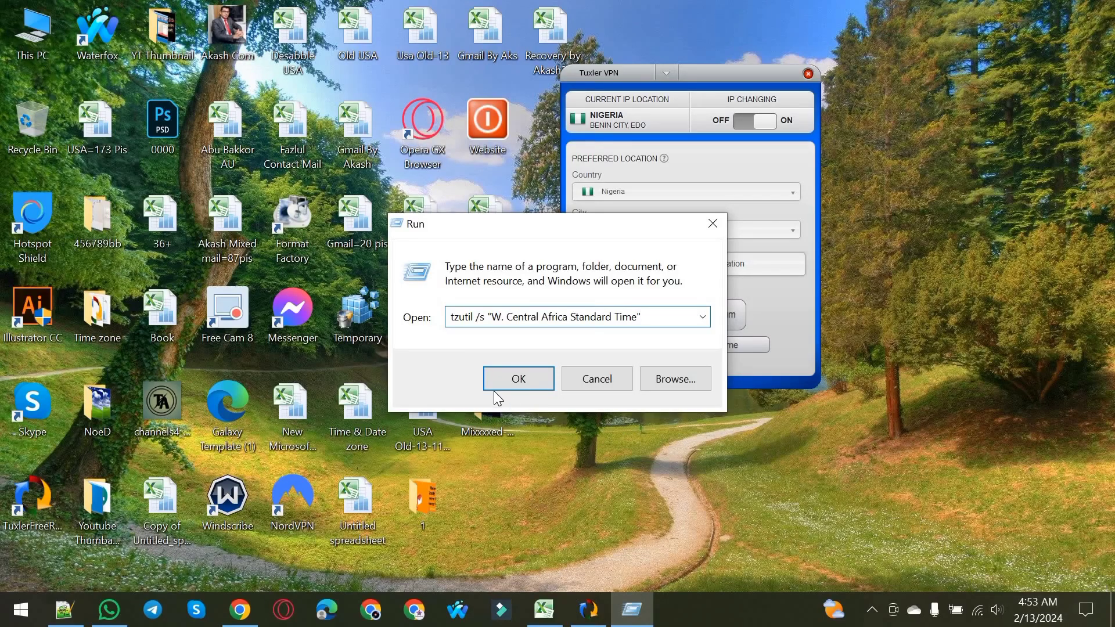
{"action": "left_click", "coordinate": [518, 378]}
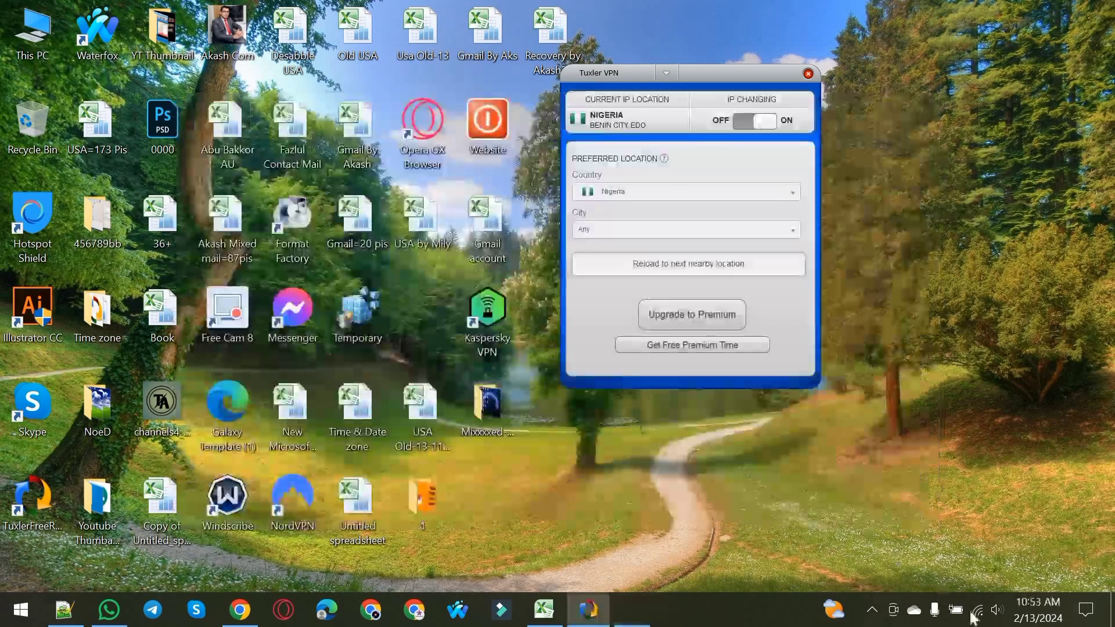
{"action": "mouse_move", "coordinate": [1034, 616]}
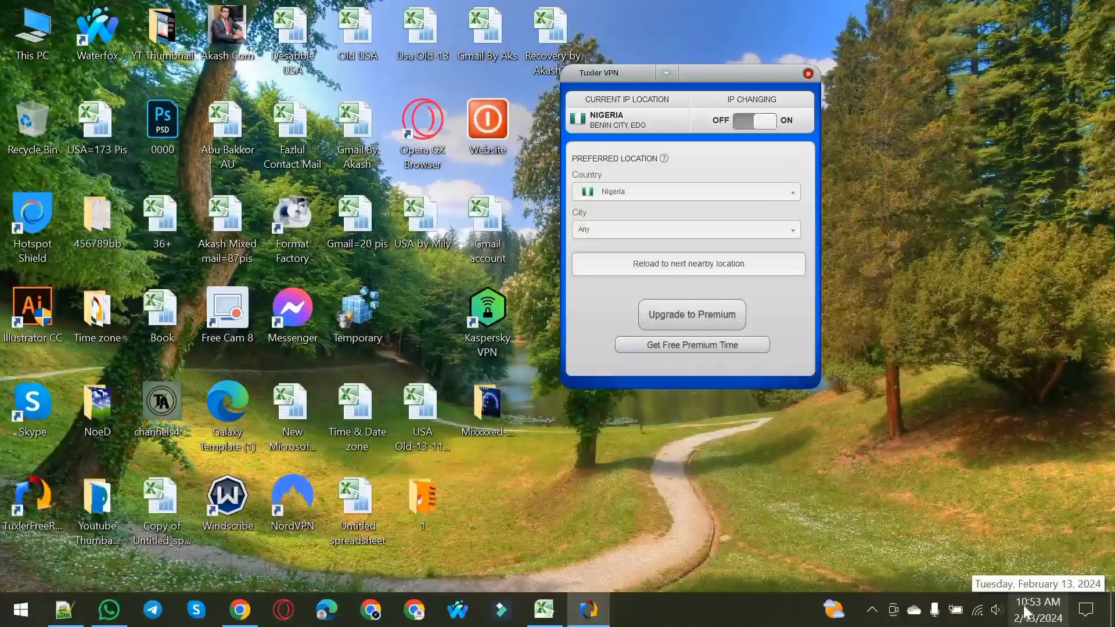
{"action": "right_click", "coordinate": [909, 110]}
{"action": "left_click", "coordinate": [920, 170]}
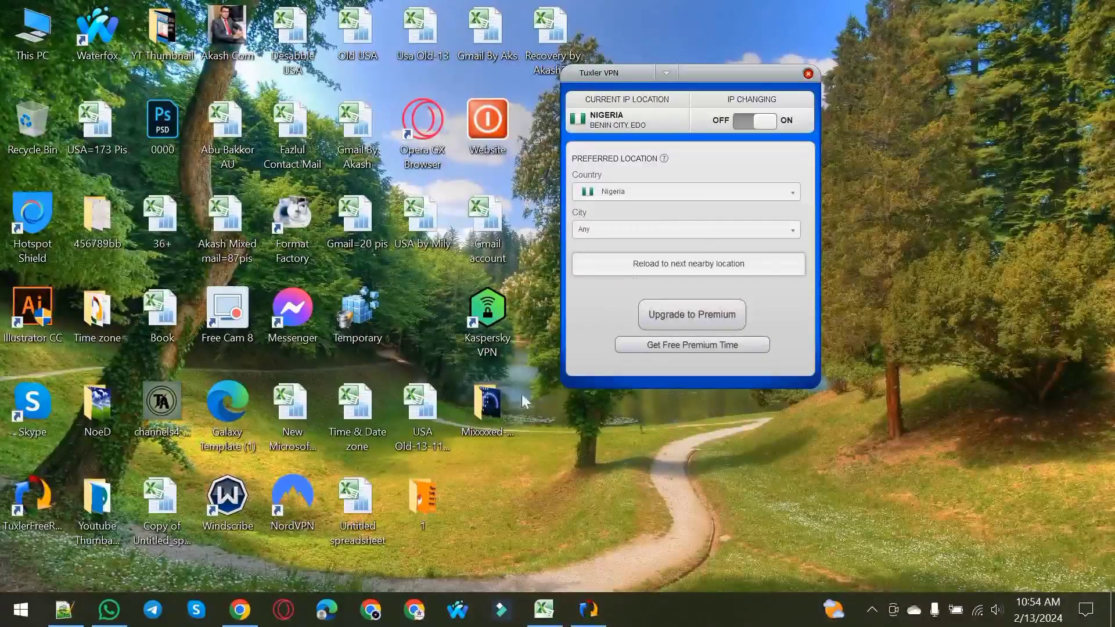
Open a maximized InPrivate Microsoft Edge window
{"action": "left_click", "coordinate": [328, 610]}
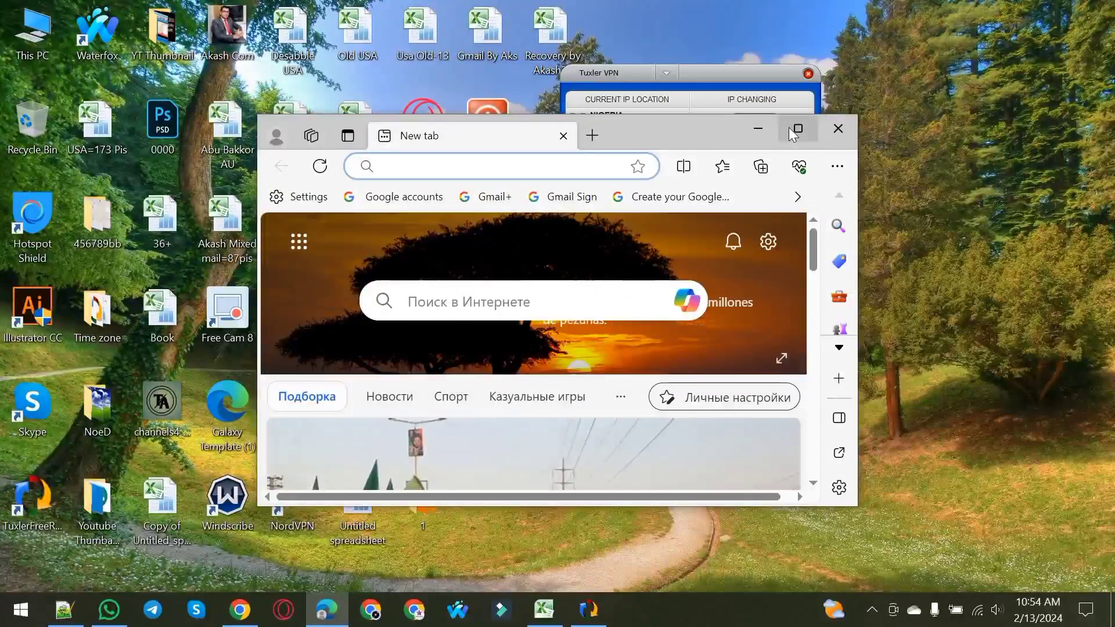
{"action": "left_click", "coordinate": [793, 131]}
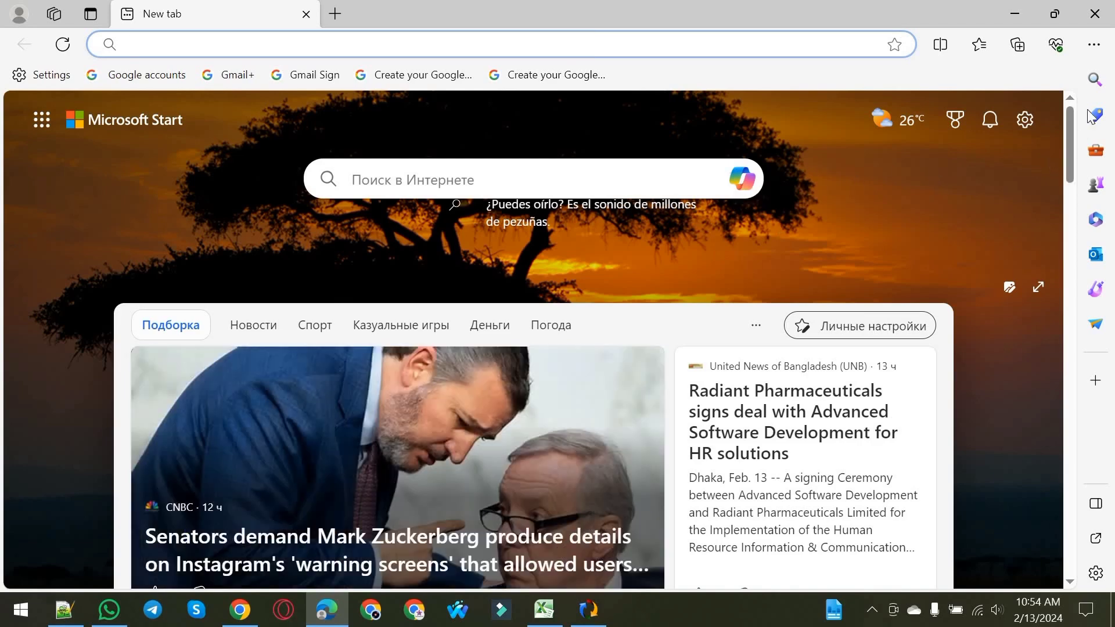
{"action": "left_click", "coordinate": [1093, 45]}
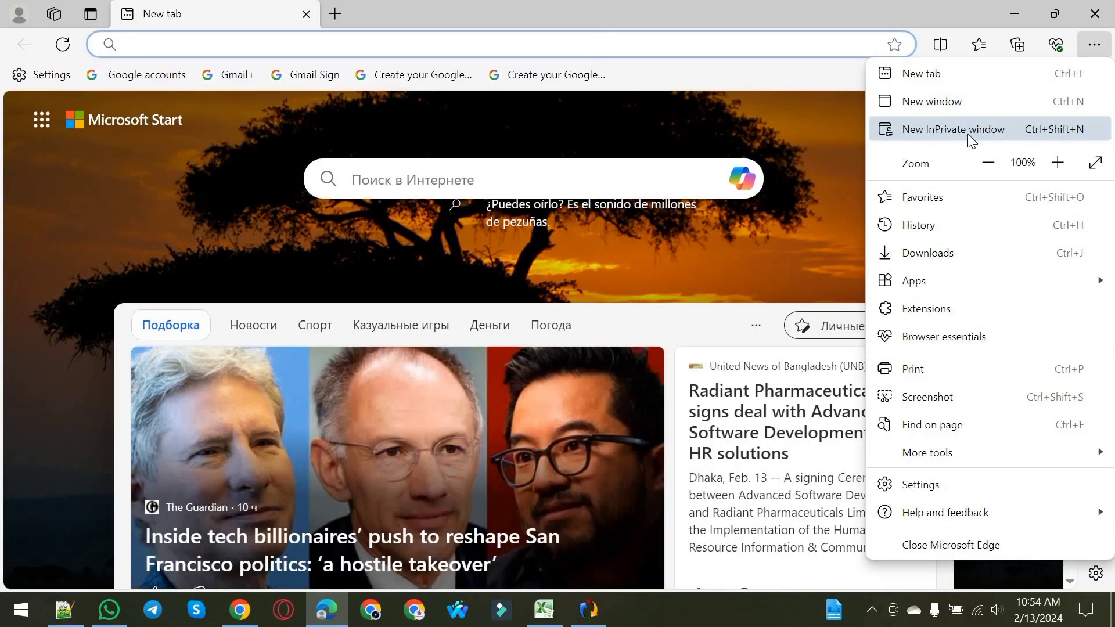
{"action": "left_click", "coordinate": [1005, 129]}
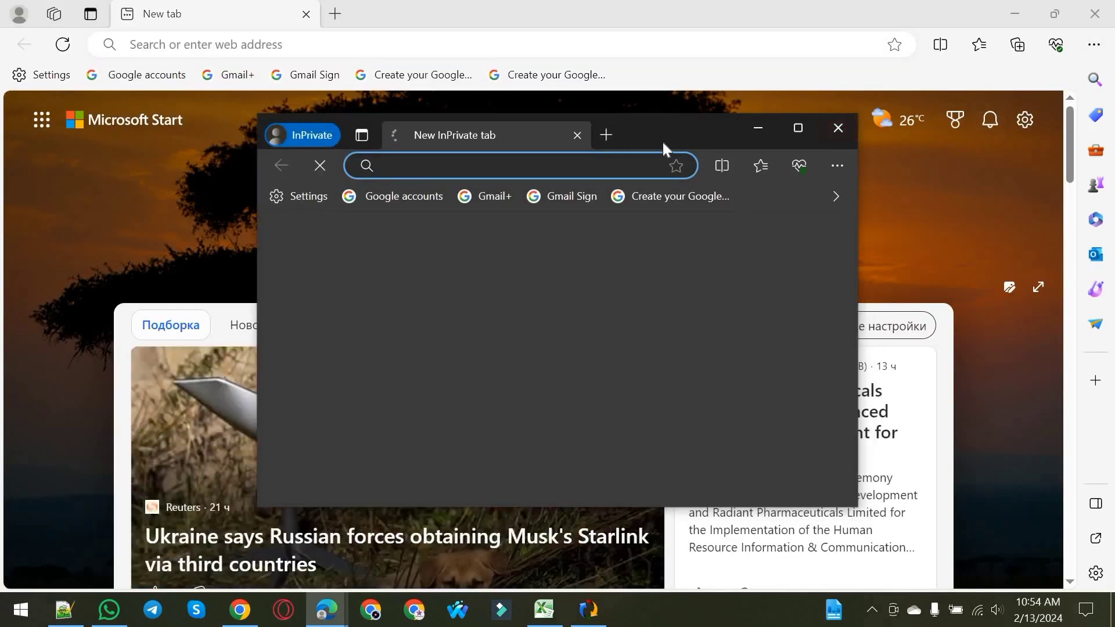
{"action": "left_click", "coordinate": [800, 127]}
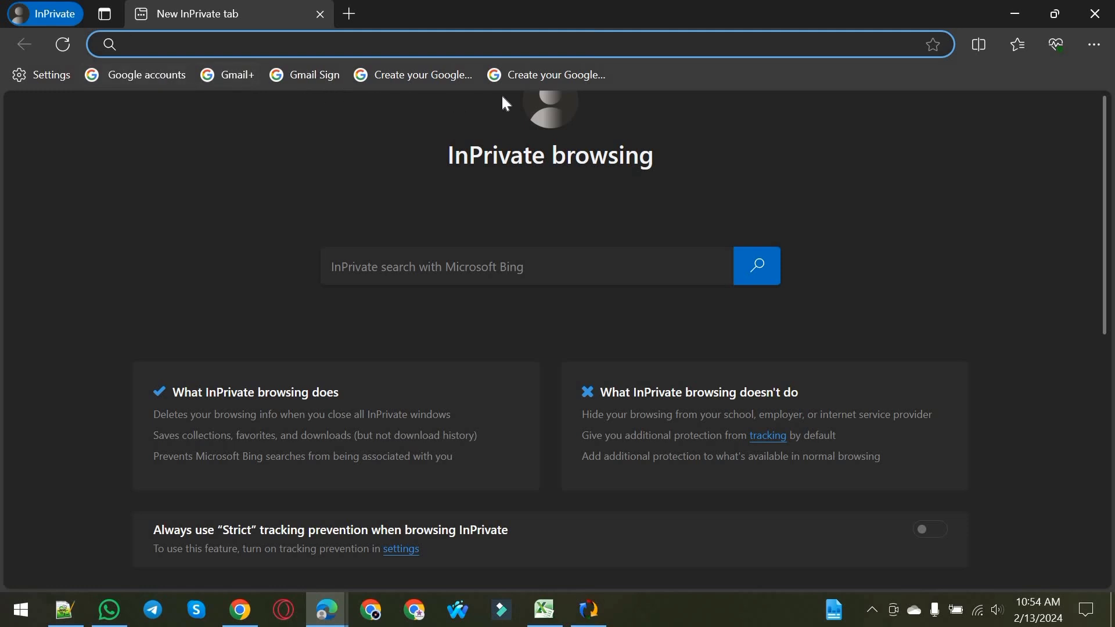
Load the 'Create your Google...' signup bookmark and retry past the error page
{"action": "left_click", "coordinate": [425, 84]}
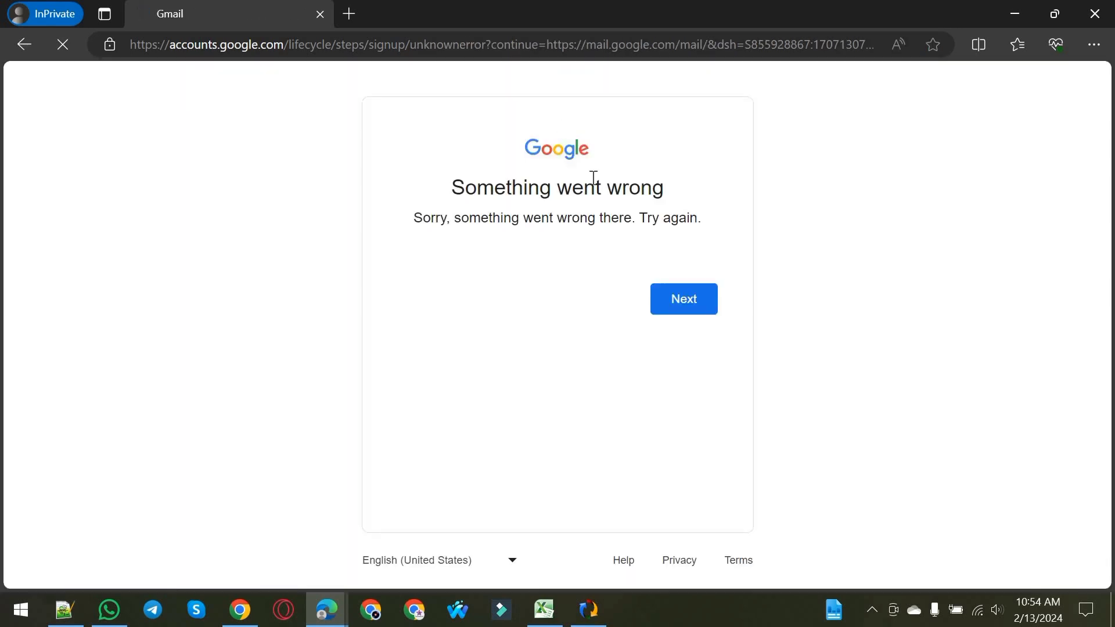
{"action": "left_click", "coordinate": [691, 302]}
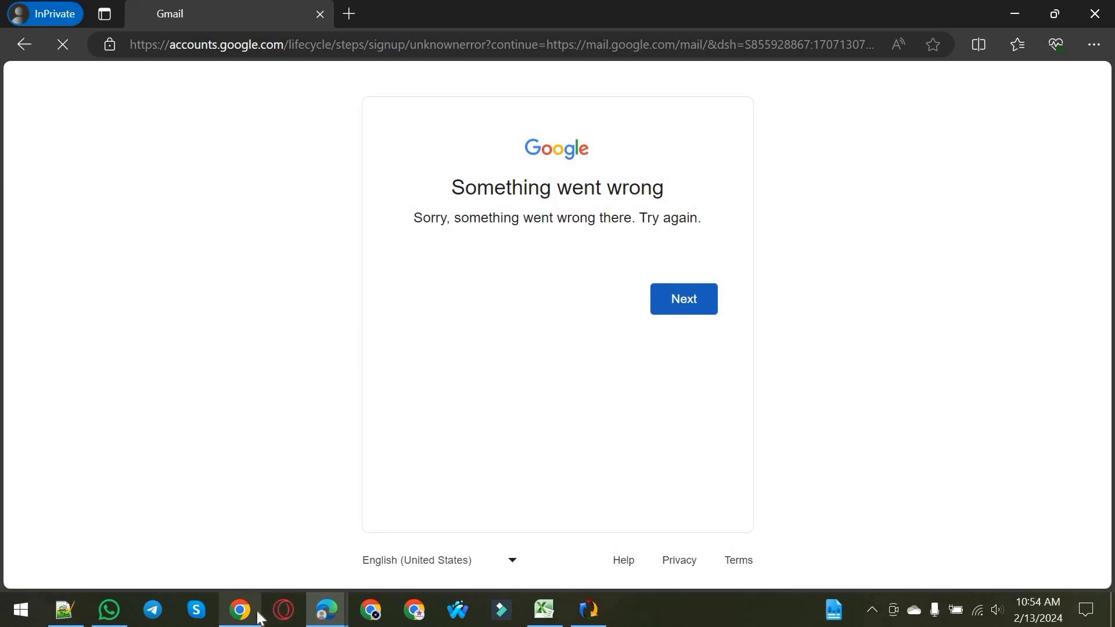
{"action": "left_click", "coordinate": [240, 610]}
Copy the randomly generated woman's full name from the Fake Name Generator page
{"action": "left_click", "coordinate": [302, 11]}
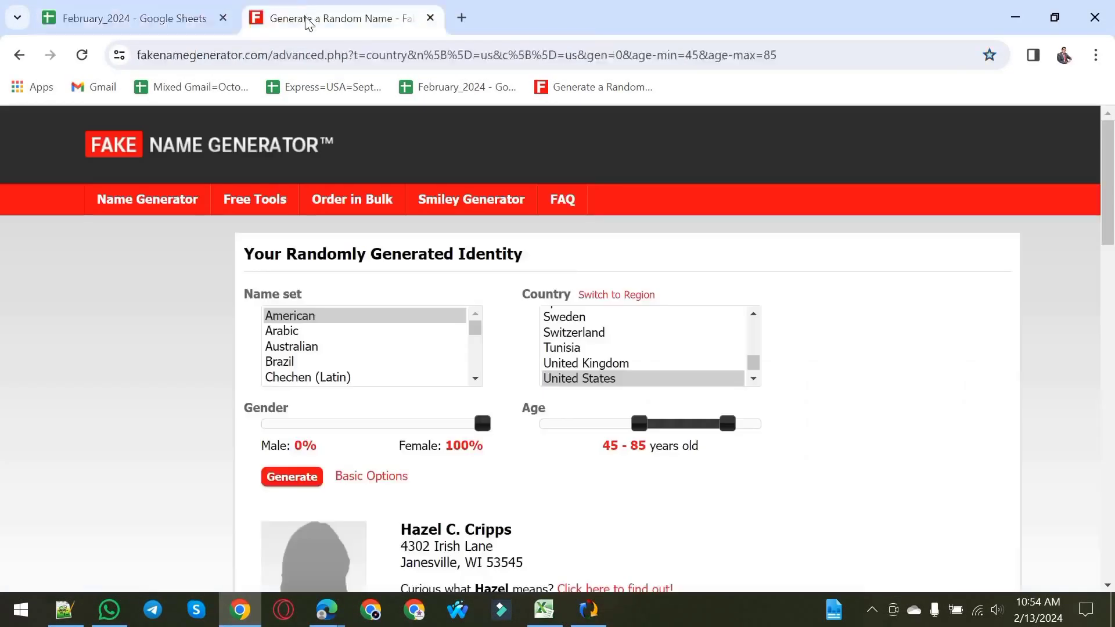
{"action": "scroll", "coordinate": [428, 509], "scroll_direction": "down", "scroll_amount": 1}
{"action": "left_click_drag", "start_coordinate": [404, 442], "coordinate": [512, 443]}
{"action": "right_click", "coordinate": [409, 440]}
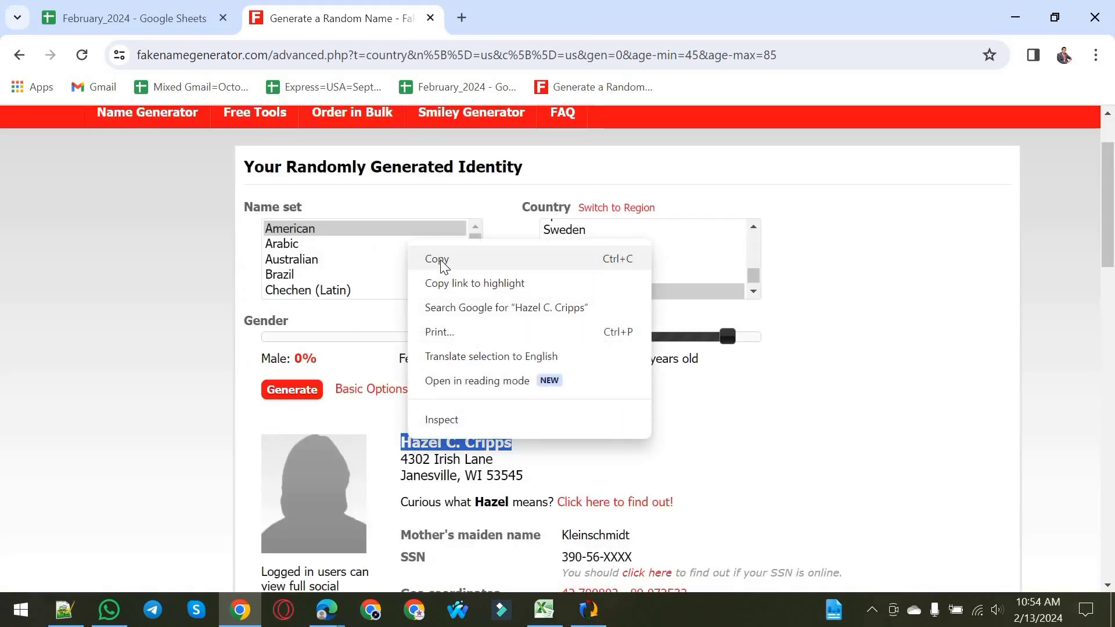
{"action": "left_click", "coordinate": [443, 266]}
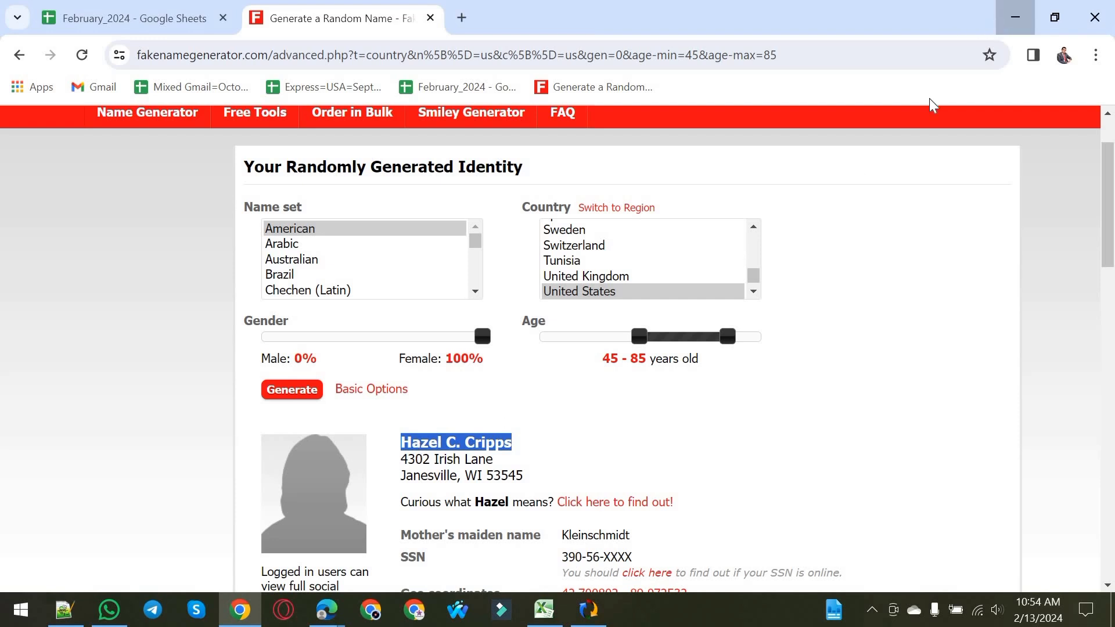
{"action": "left_click", "coordinate": [295, 394]}
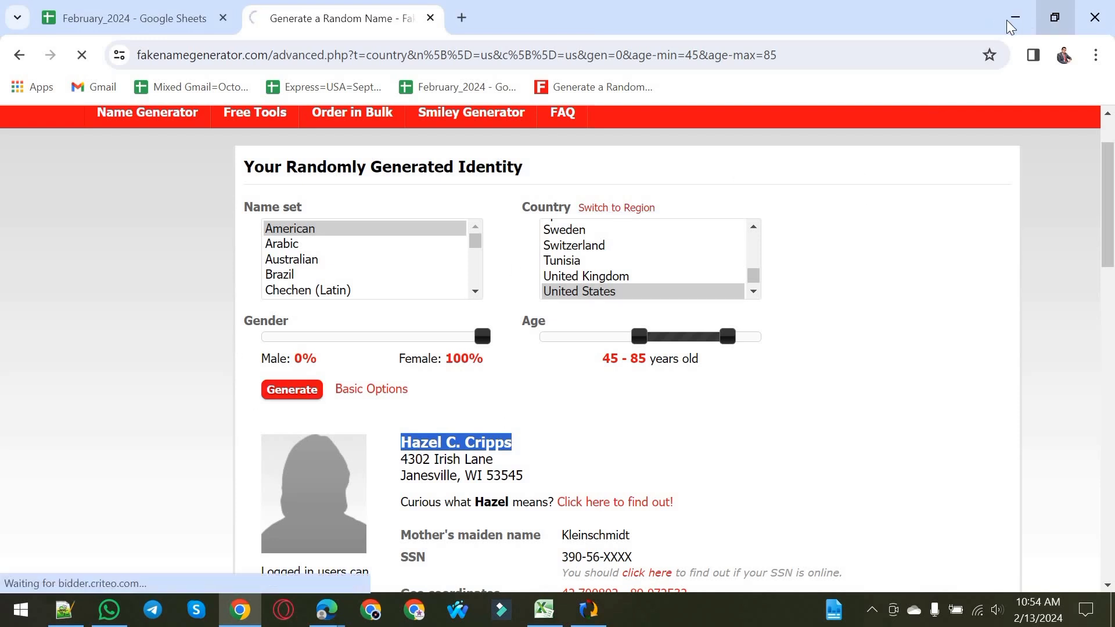
{"action": "left_click", "coordinate": [1014, 17]}
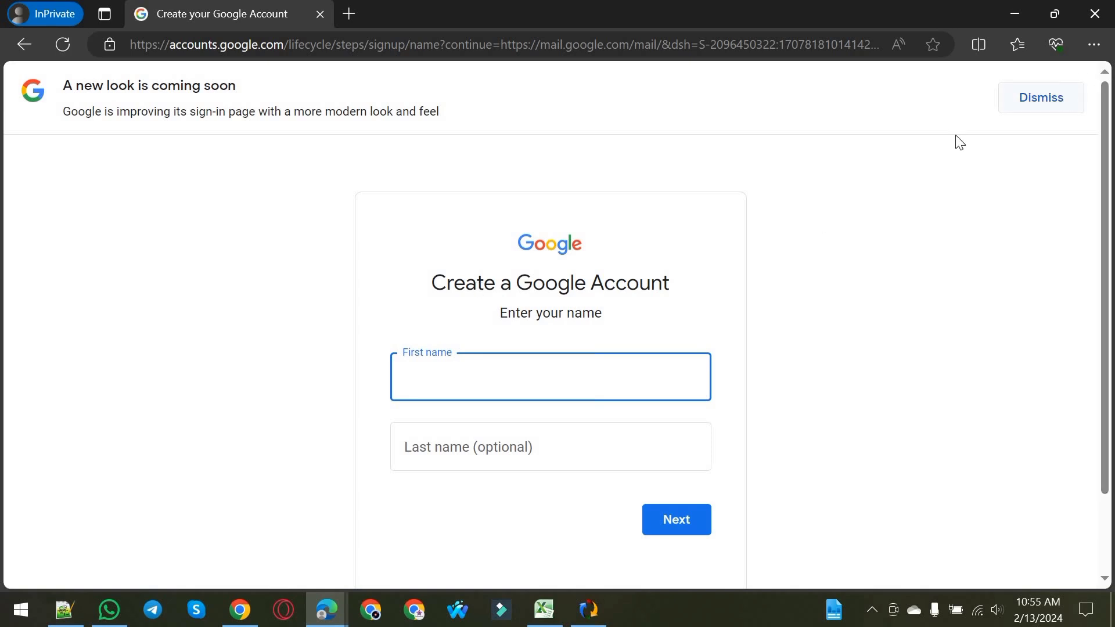
Enter the copied first name and surname into the First and Last name fields and continue
{"action": "left_click", "coordinate": [1037, 96]}
{"action": "left_click", "coordinate": [491, 285]}
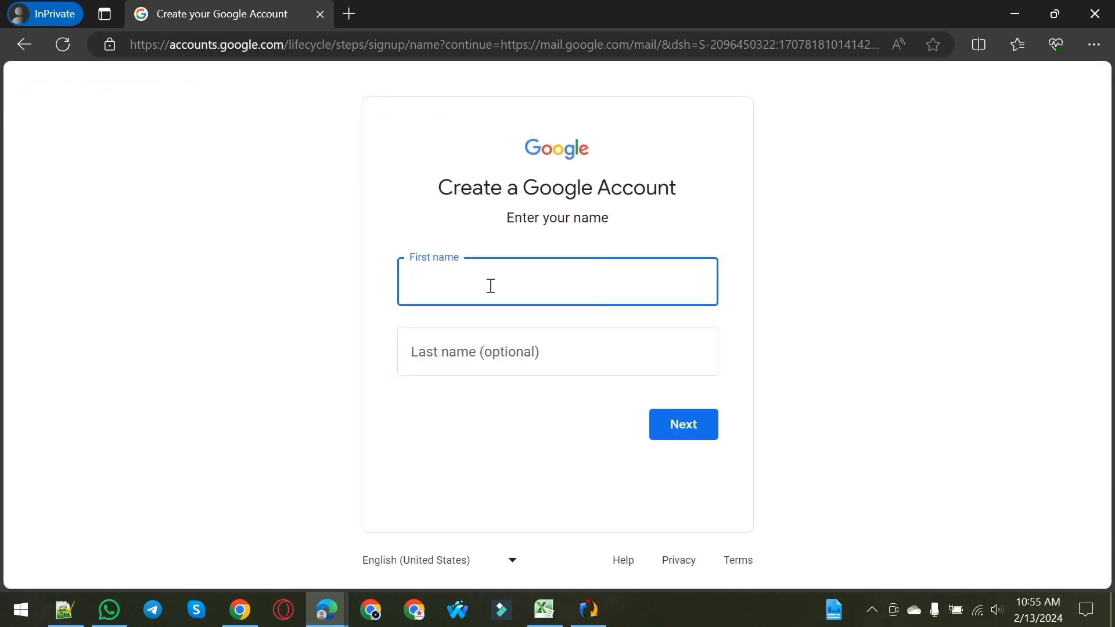
{"action": "key", "text": "ctrl+v"}
{"action": "type", "text": "r"}
{"action": "double_click", "coordinate": [493, 290]}
{"action": "left_click_drag", "start_coordinate": [493, 290], "coordinate": [498, 360]}
{"action": "left_click", "coordinate": [498, 302]}
{"action": "left_click", "coordinate": [499, 338]}
{"action": "left_click", "coordinate": [495, 276]}
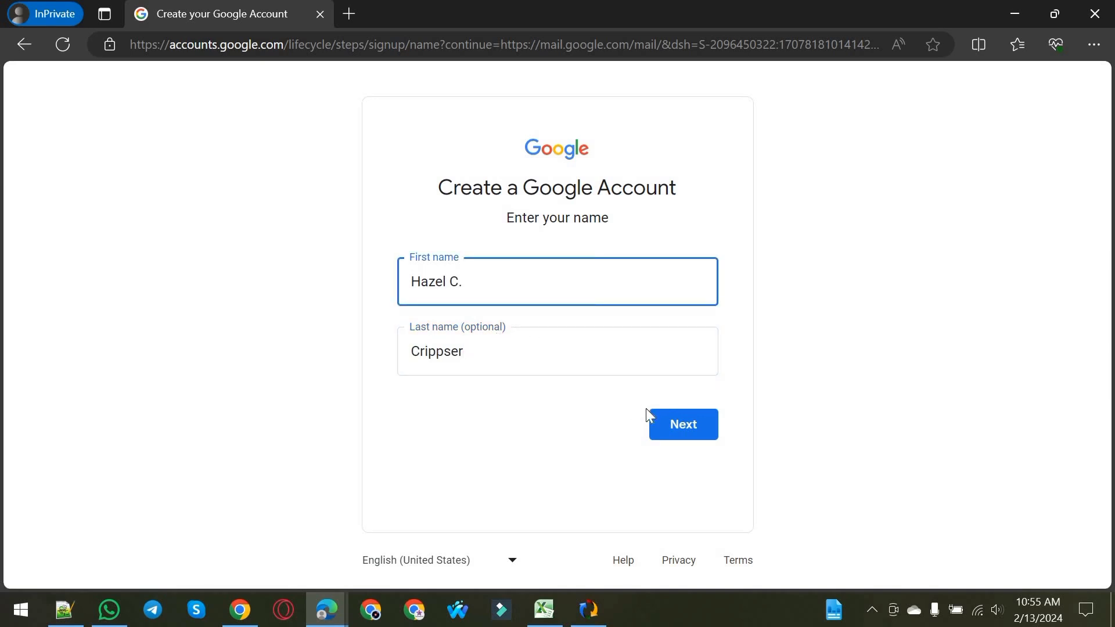
{"action": "left_click", "coordinate": [674, 421]}
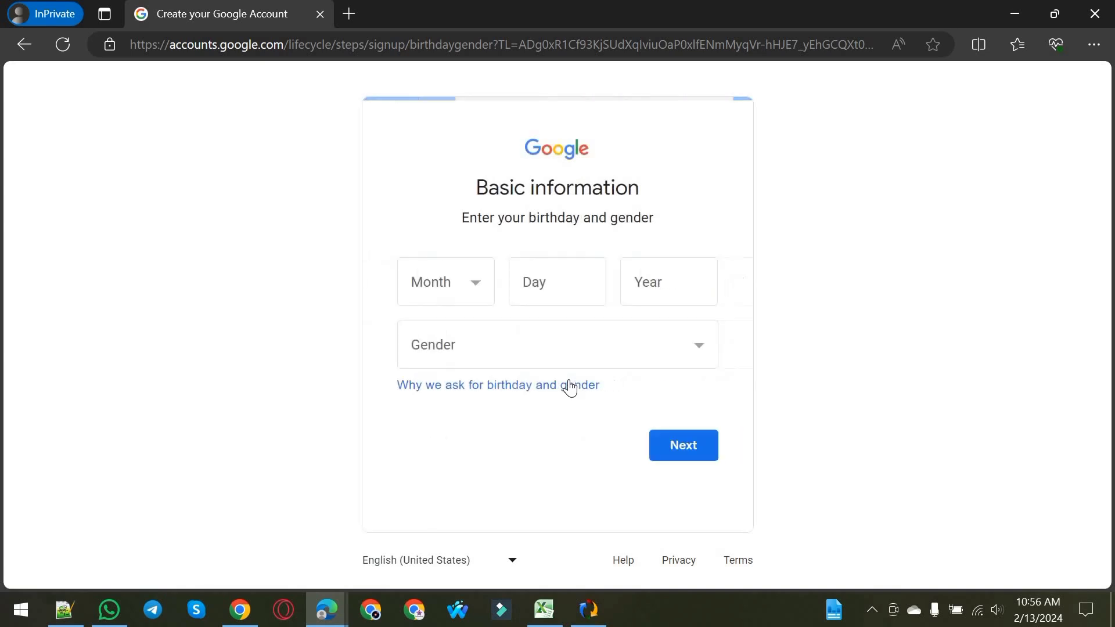
{"action": "left_click", "coordinate": [458, 295]}
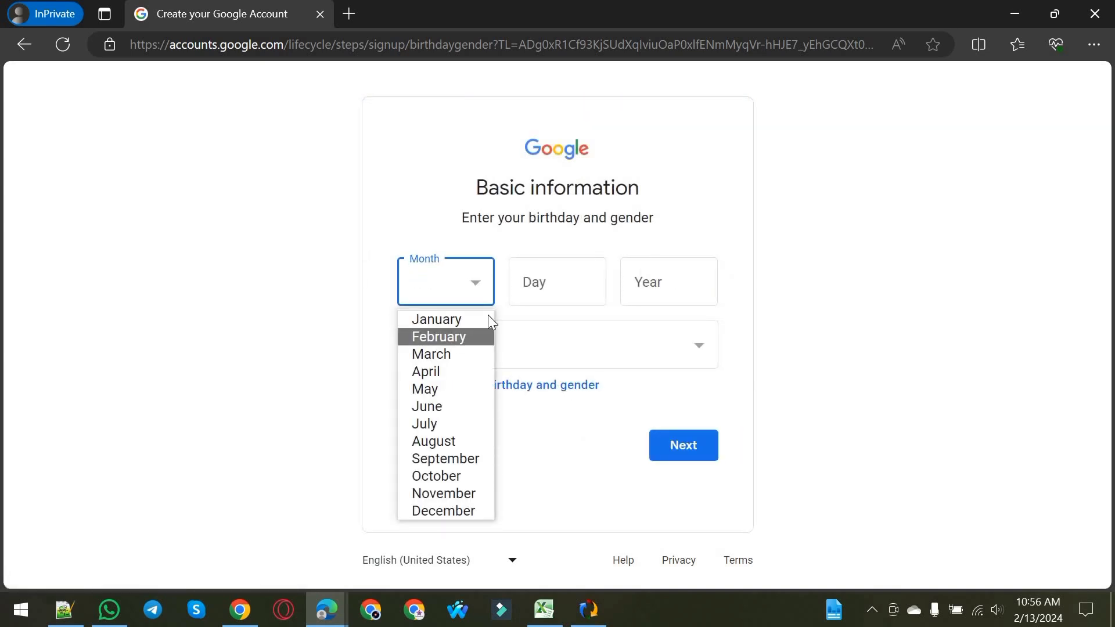
{"action": "left_click", "coordinate": [457, 337]}
{"action": "left_click", "coordinate": [544, 285]}
{"action": "type", "text": "11"}
{"action": "left_click", "coordinate": [695, 282]}
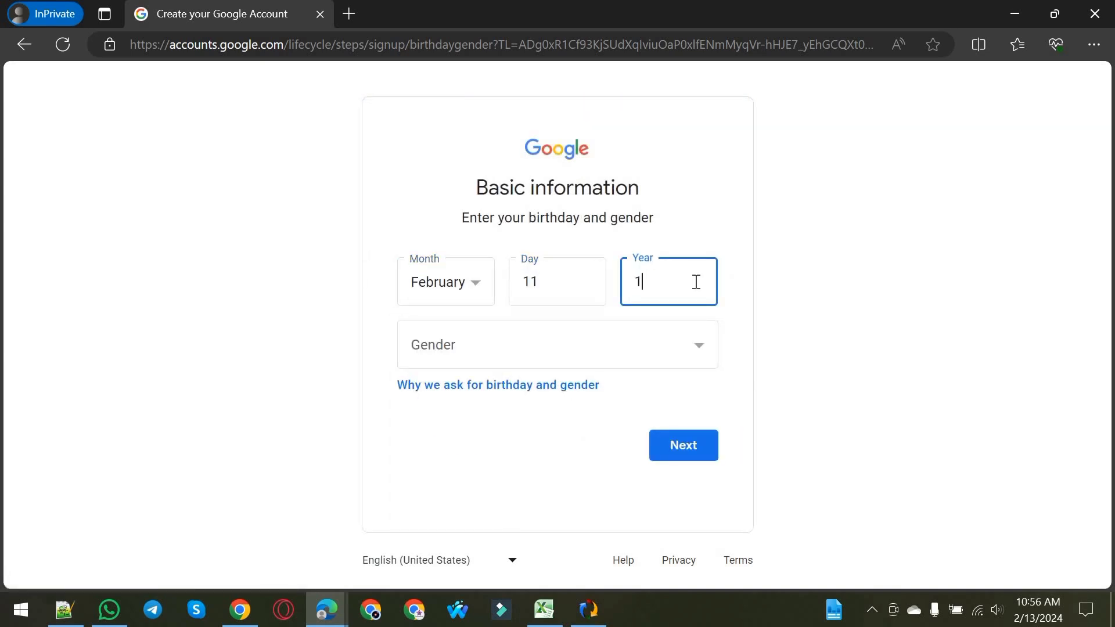
{"action": "type", "text": "1991"}
{"action": "left_click", "coordinate": [541, 357]}
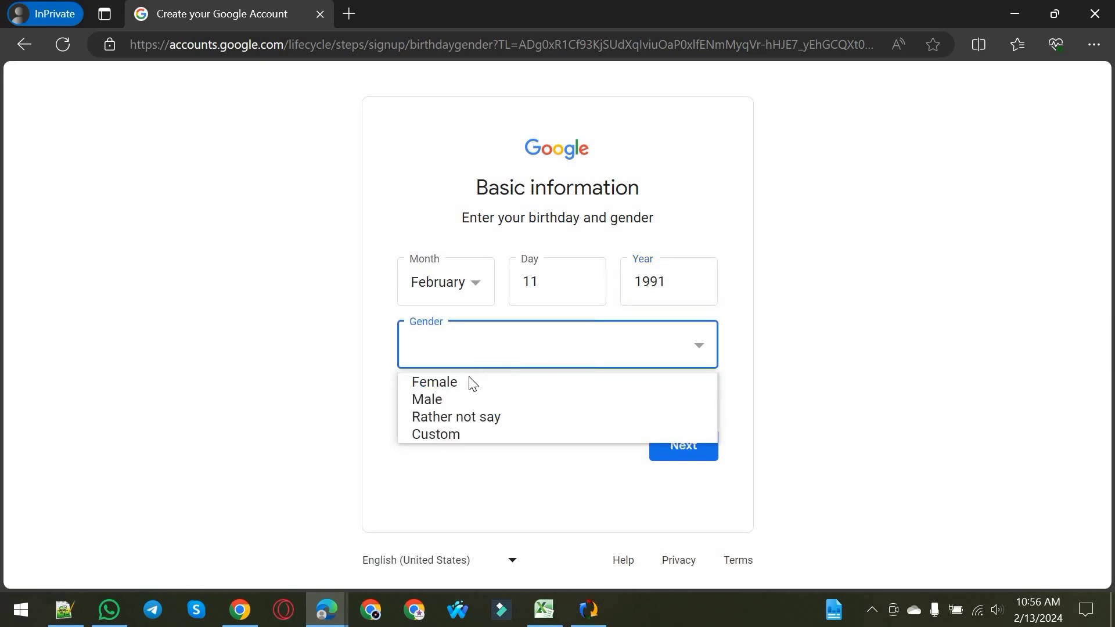
{"action": "left_click", "coordinate": [468, 385]}
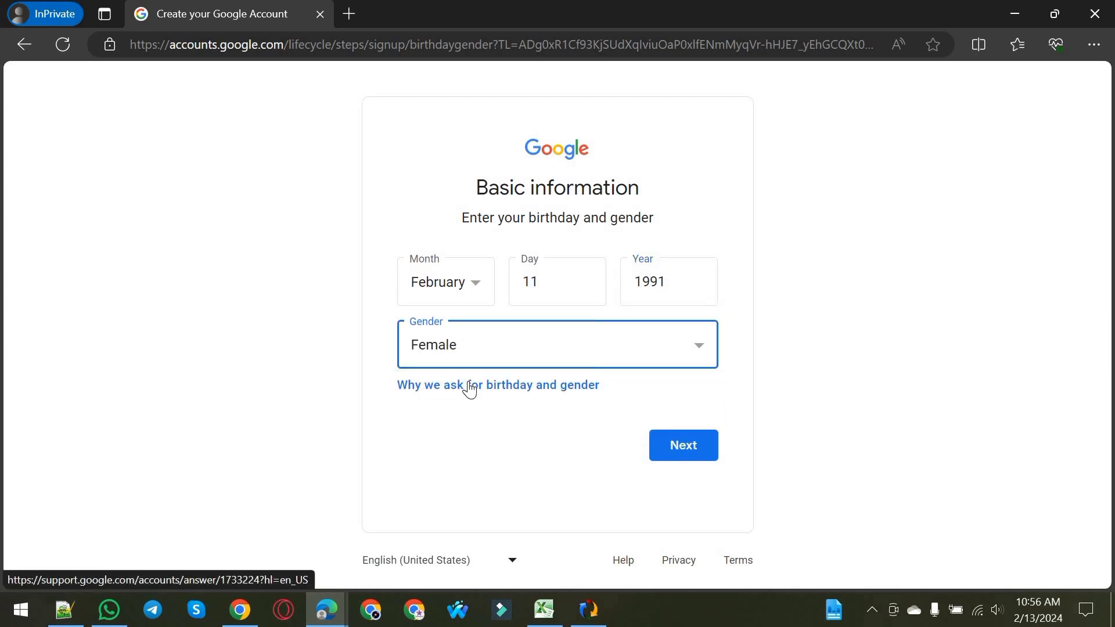
{"action": "left_click", "coordinate": [685, 446]}
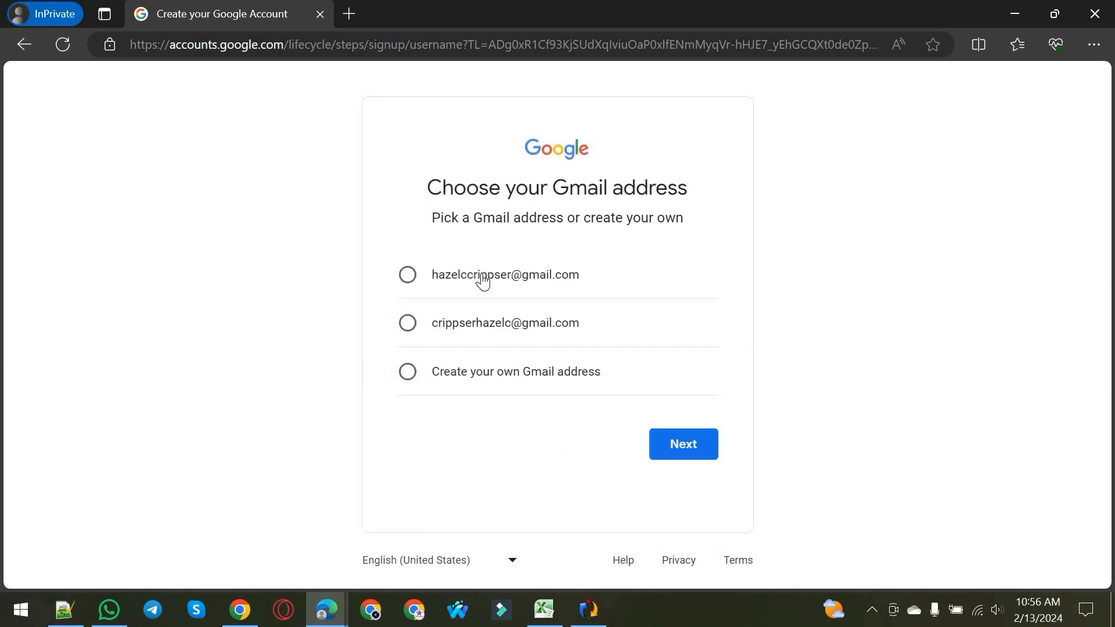
Choose 'Create your own Gmail address' instead of the suggestions and submit the custom address
{"action": "left_click", "coordinate": [475, 326]}
{"action": "left_click", "coordinate": [474, 280]}
{"action": "left_click", "coordinate": [471, 324]}
{"action": "left_click", "coordinate": [414, 382]}
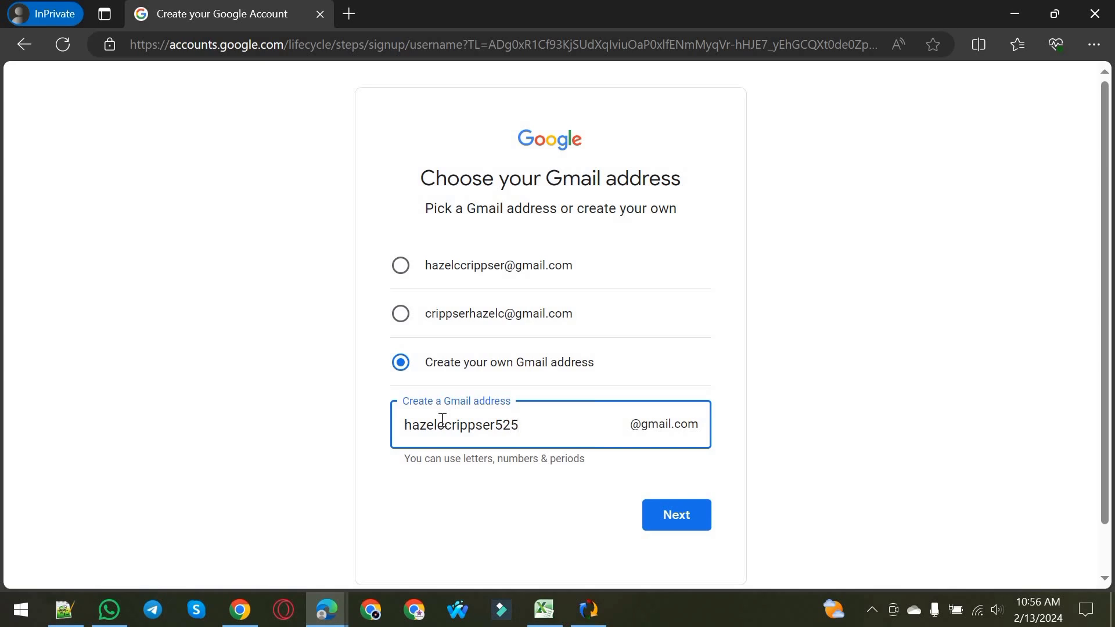
{"action": "scroll", "coordinate": [509, 465], "scroll_direction": "down", "scroll_amount": 1}
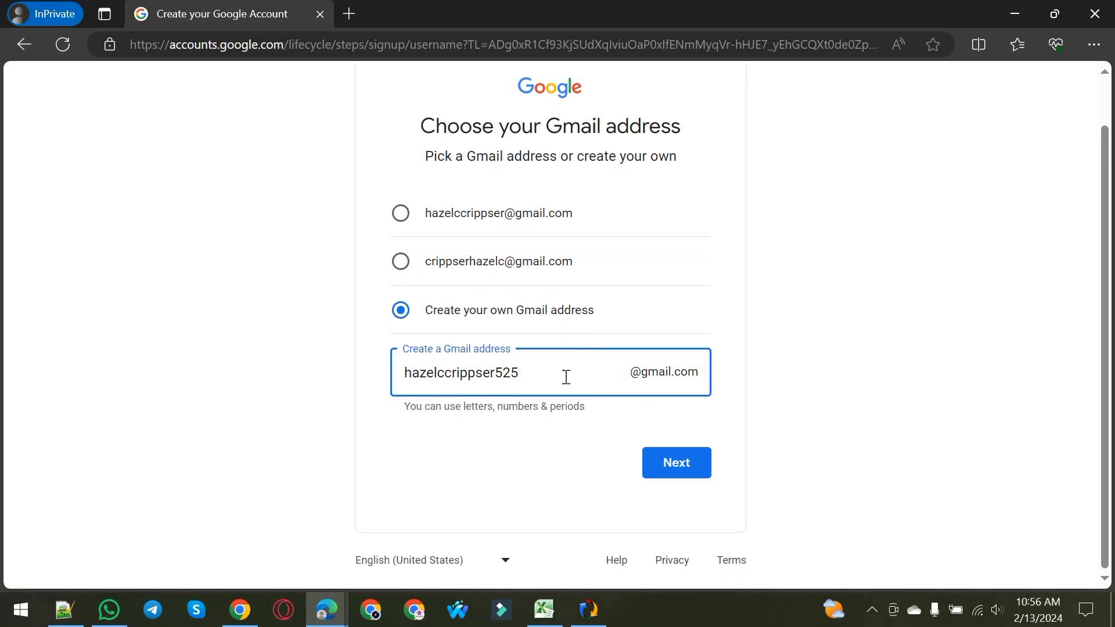
{"action": "key", "text": "ctrl+a"}
{"action": "left_click", "coordinate": [662, 473]}
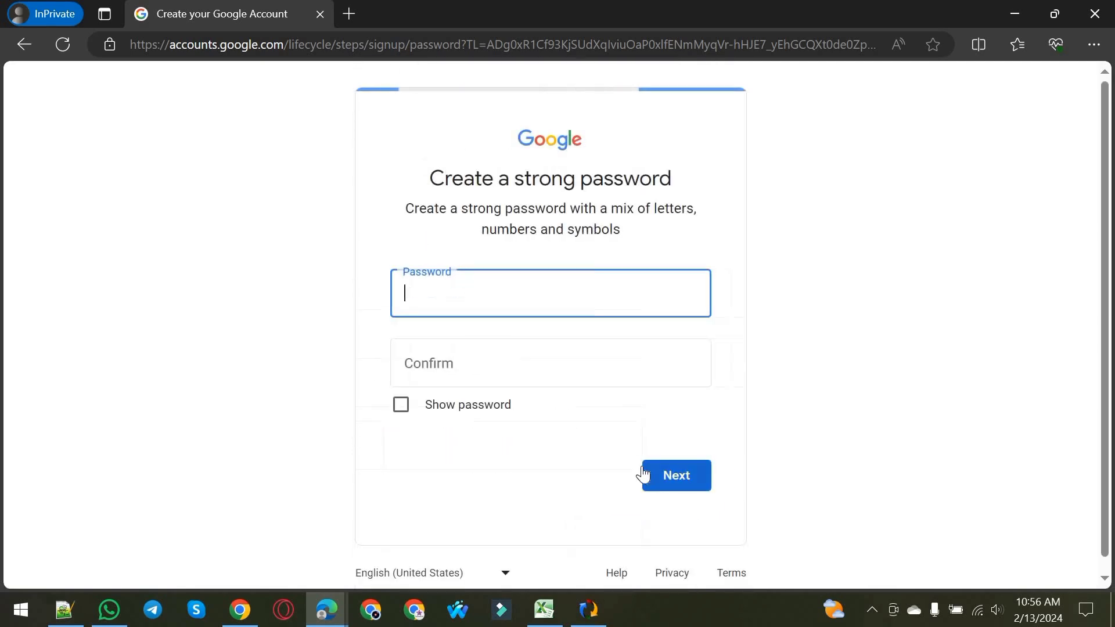
With Show password on, type the new account password and copy it
{"action": "left_click", "coordinate": [393, 408]}
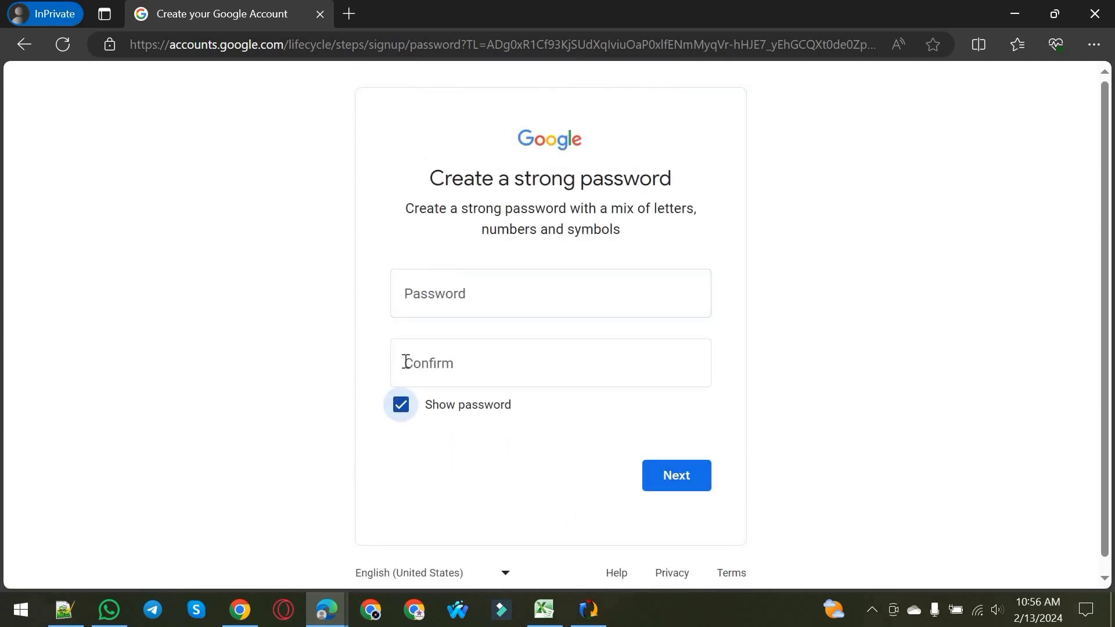
{"action": "left_click", "coordinate": [435, 314]}
{"action": "left_click", "coordinate": [433, 360]}
{"action": "left_click", "coordinate": [443, 295]}
{"action": "left_click", "coordinate": [436, 359]}
{"action": "left_click", "coordinate": [443, 293]}
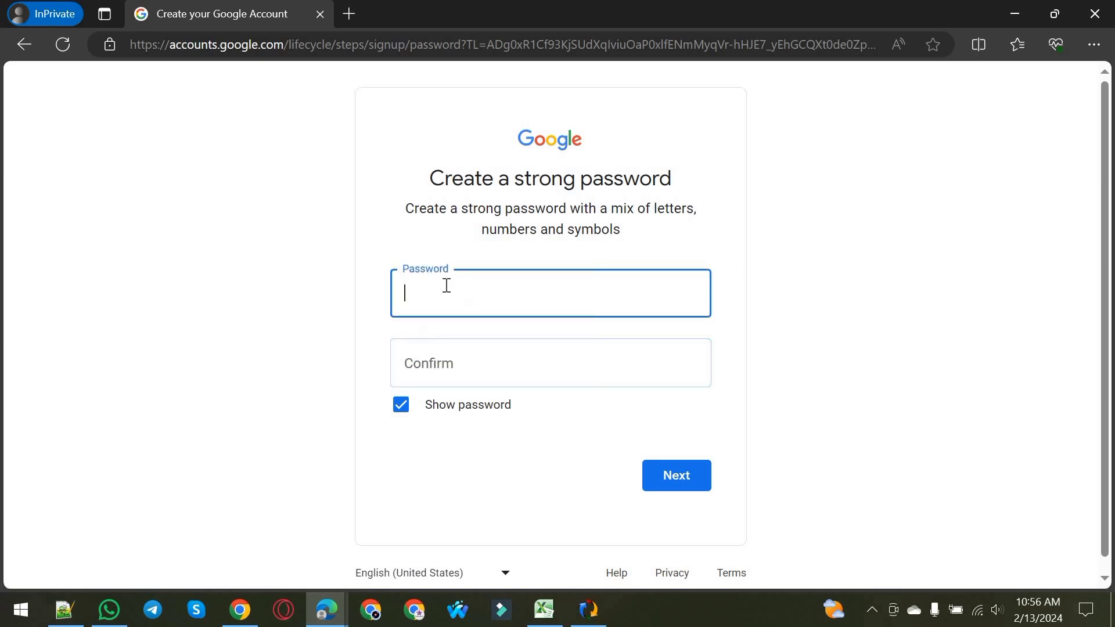
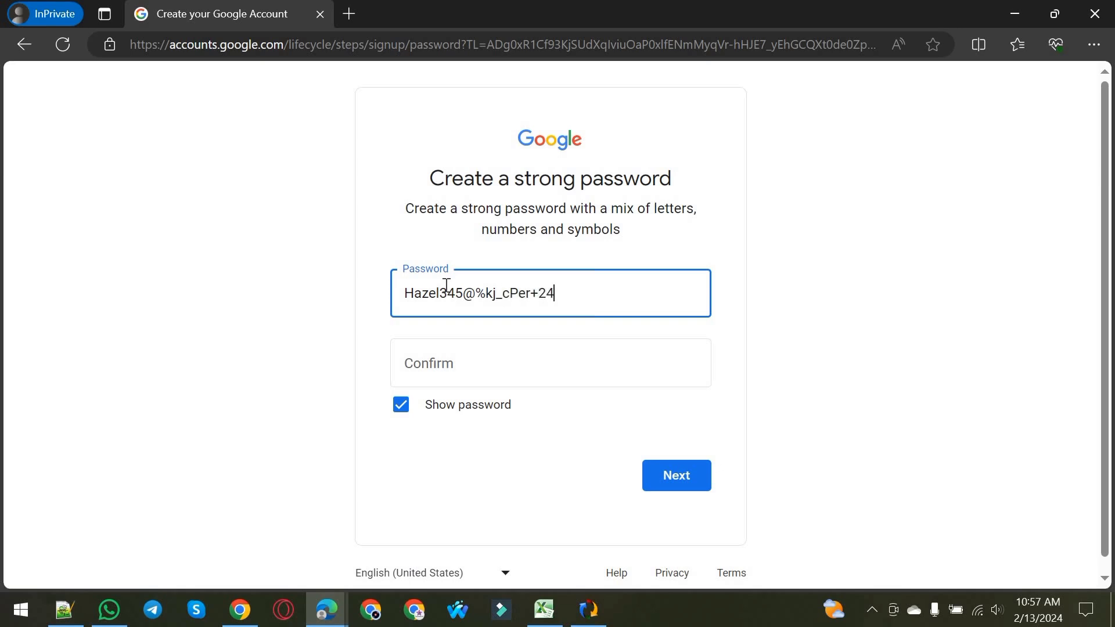
{"action": "key", "text": "BackSpace"}
{"action": "key", "text": "ctrl+a"}
{"action": "key", "text": "ctrl+c"}
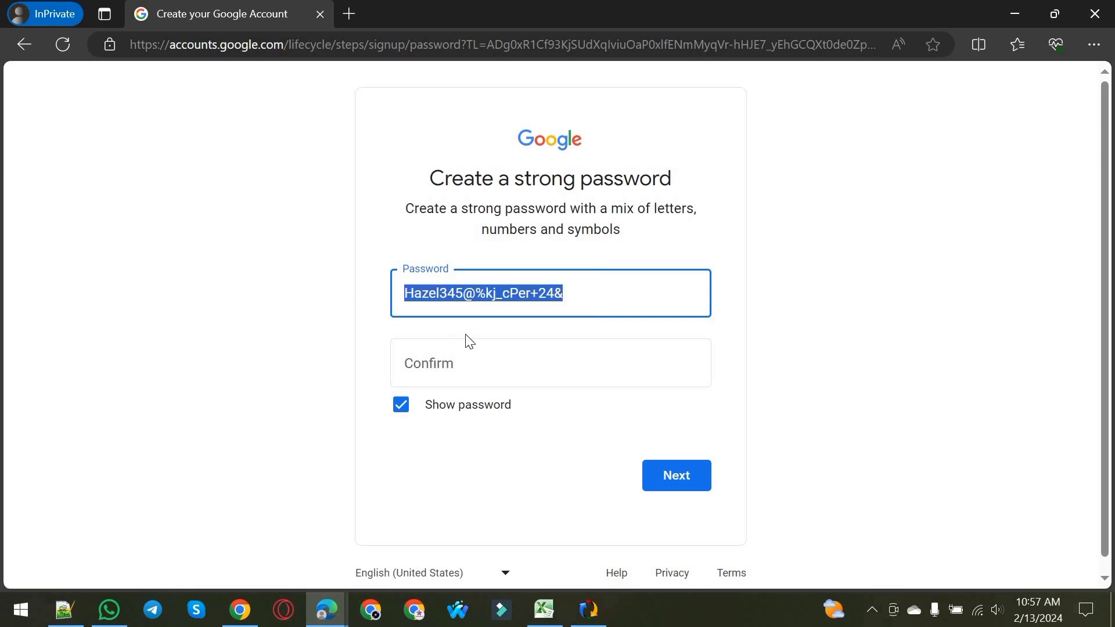
Paste the password into the Confirm field, hide both passwords again, and submit
{"action": "left_click", "coordinate": [456, 371]}
{"action": "key", "text": "ctrl+v"}
{"action": "key", "text": "ctrl+a"}
{"action": "left_click", "coordinate": [583, 296]}
{"action": "key", "text": "ctrl+a"}
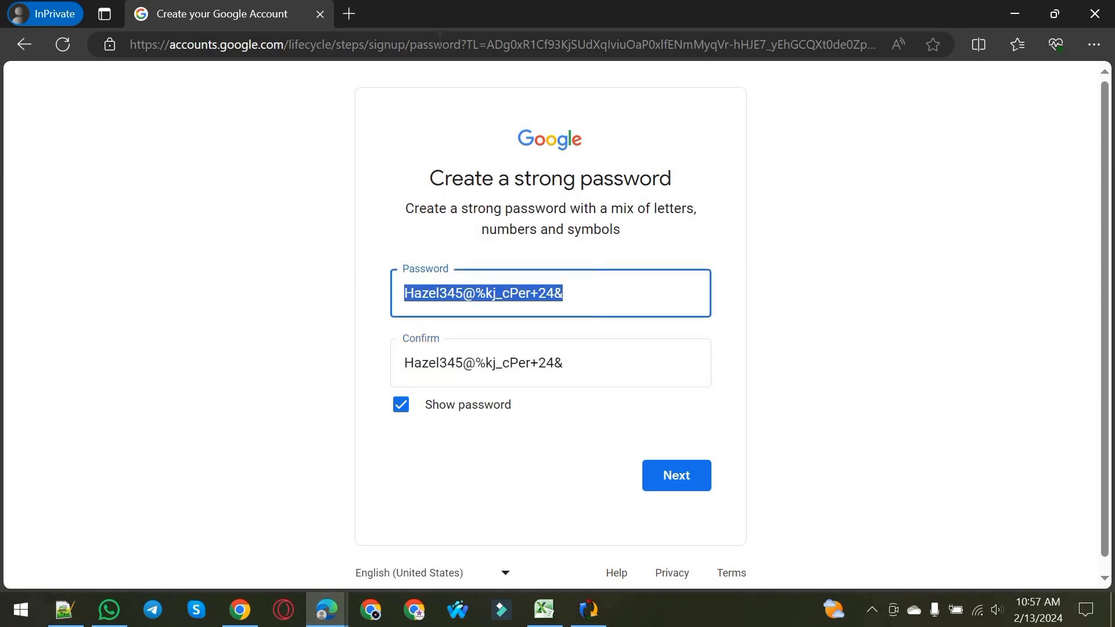
{"action": "left_click_drag", "start_coordinate": [532, 179], "coordinate": [423, 418]}
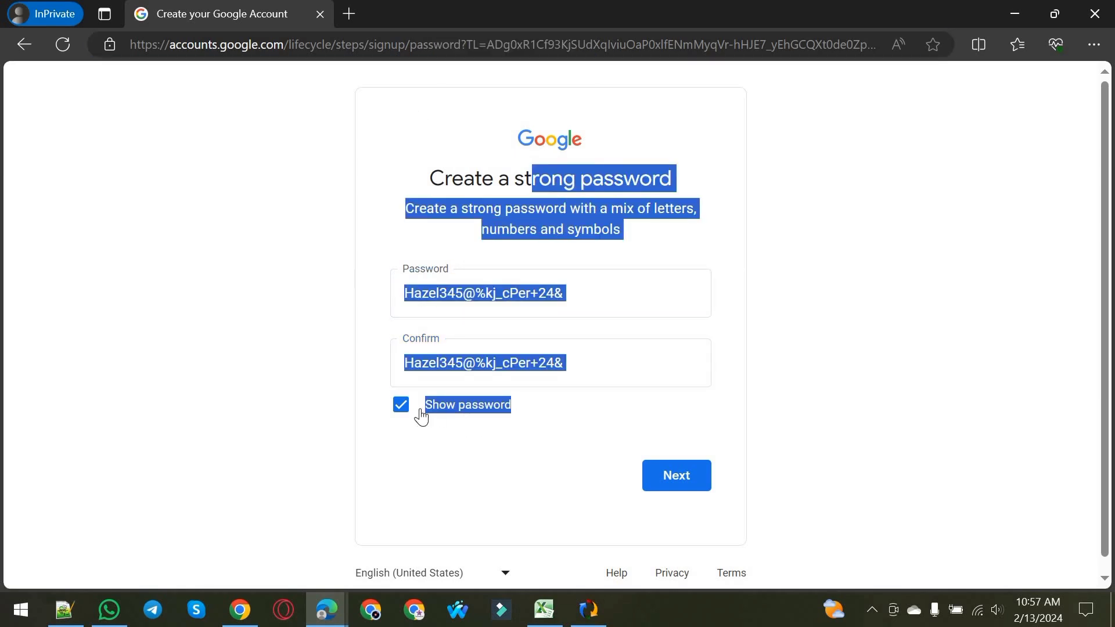
{"action": "left_click", "coordinate": [401, 407]}
{"action": "left_click", "coordinate": [524, 455]}
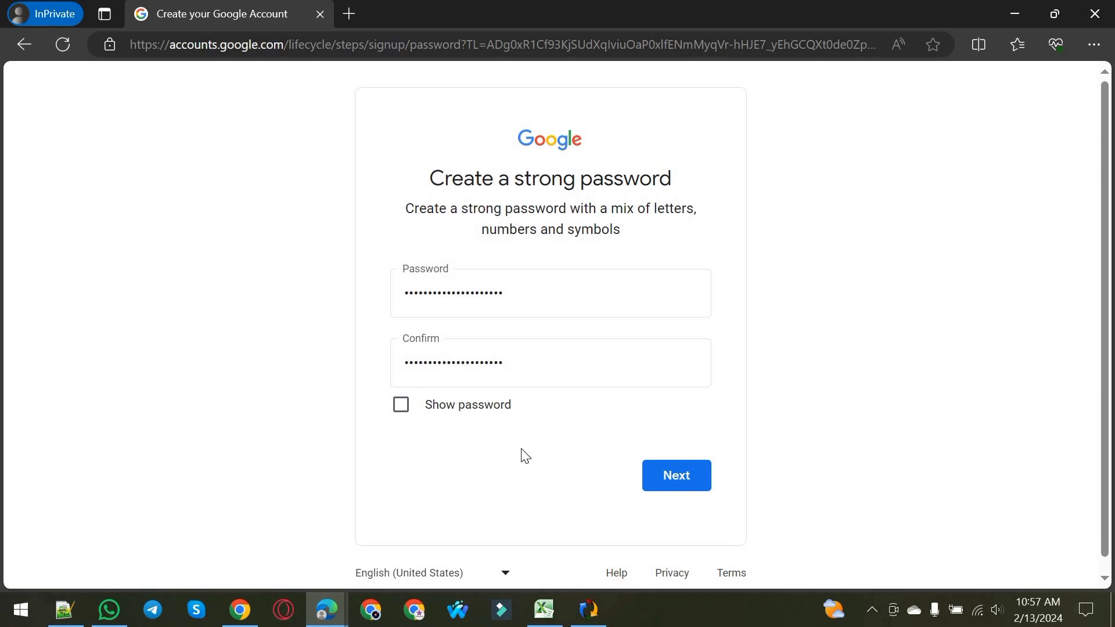
{"action": "scroll", "coordinate": [523, 456], "scroll_direction": "down", "scroll_amount": 1}
{"action": "left_click", "coordinate": [666, 465]}
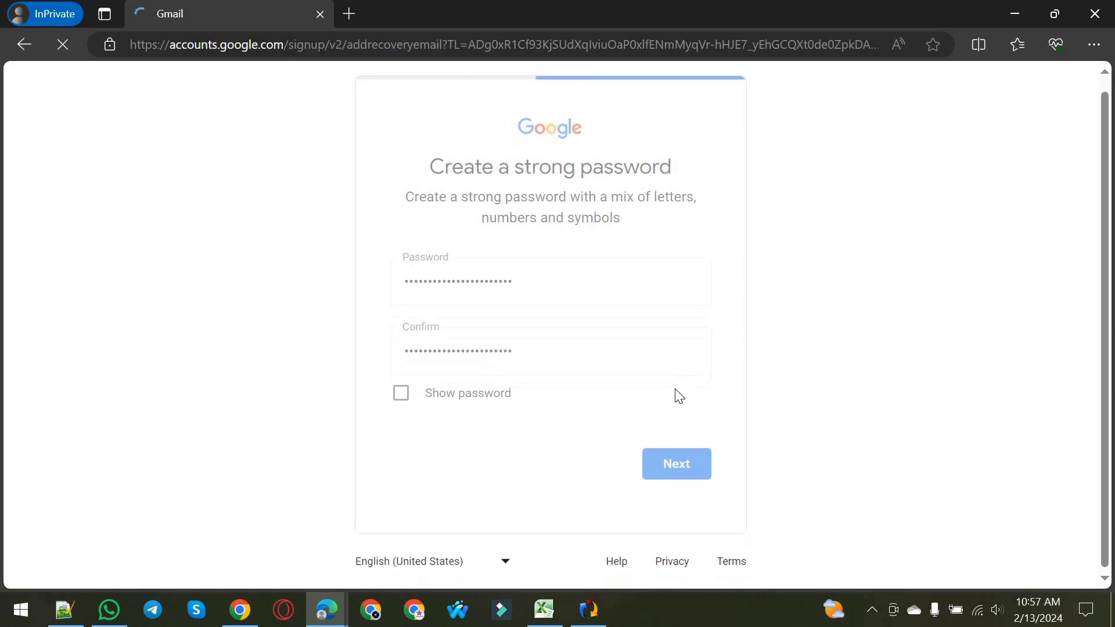
Wait for the Add recovery email page, then bring Chrome's Fake Name Generator window forward
{"action": "scroll", "coordinate": [663, 421], "scroll_direction": "up", "scroll_amount": 1}
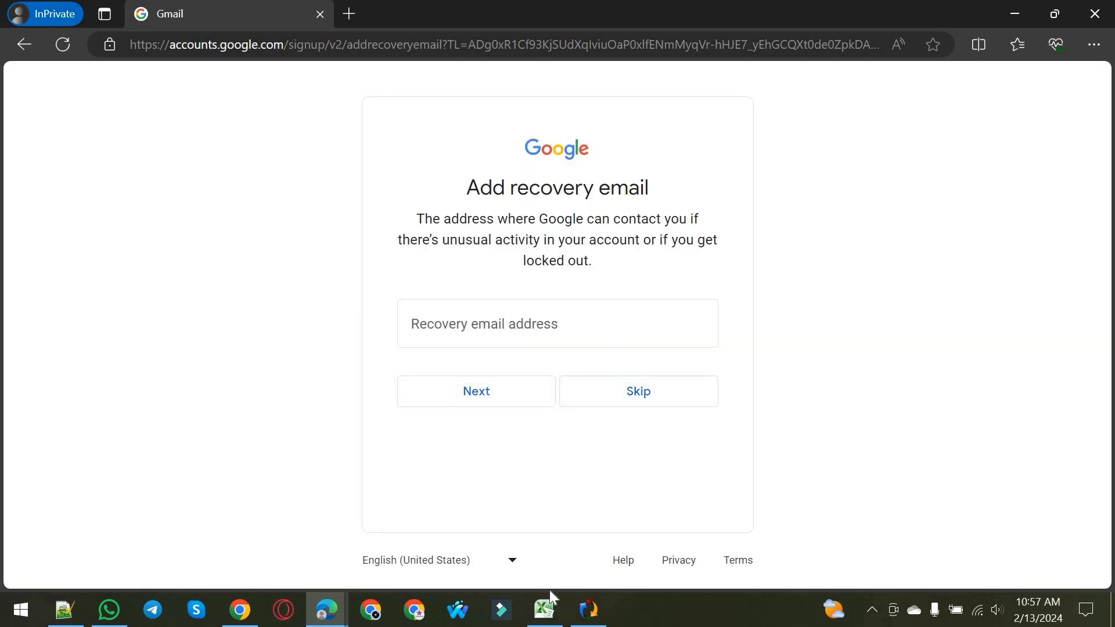
{"action": "left_click", "coordinate": [240, 609]}
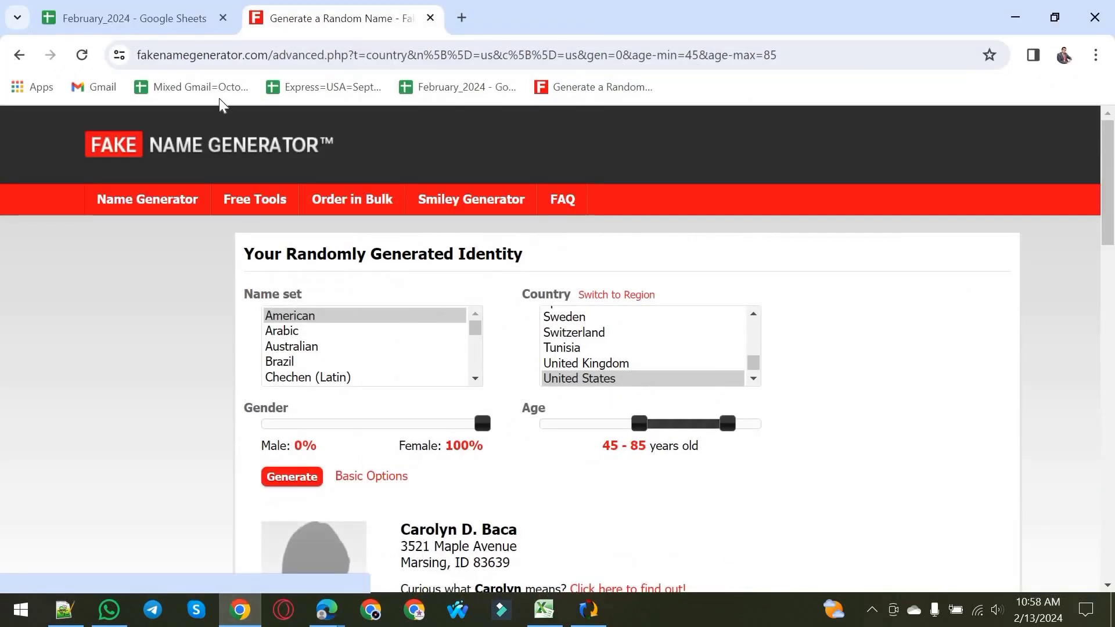
Paste the new password into B18 of February_2024 and copy the Outlook address from C18
{"action": "left_click", "coordinate": [174, 23]}
{"action": "scroll", "coordinate": [258, 369], "scroll_direction": "down", "scroll_amount": 4}
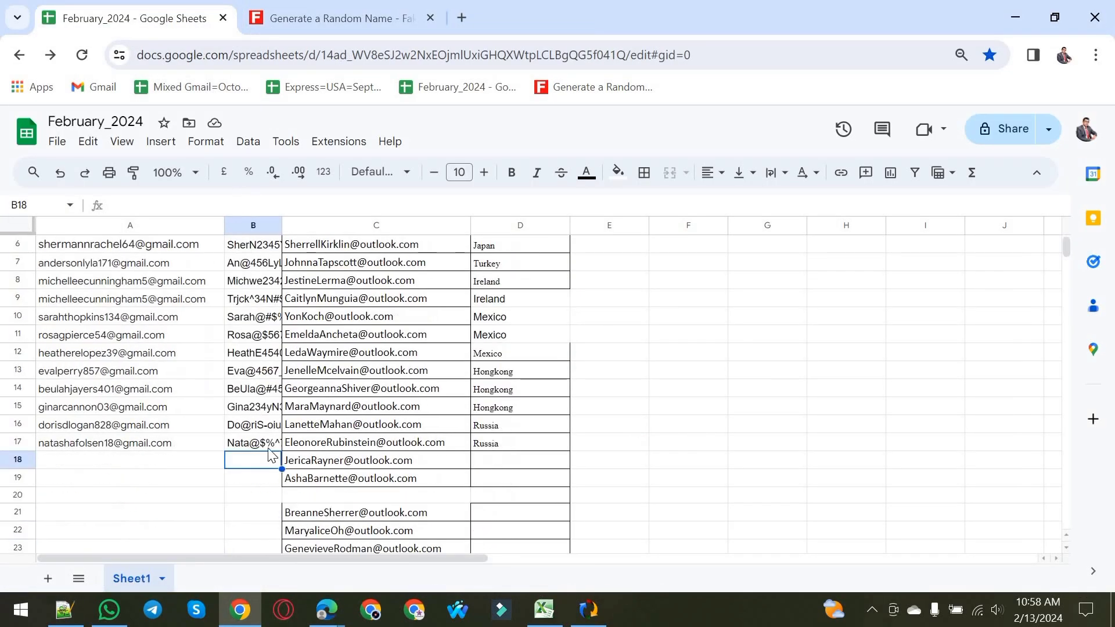
{"action": "key", "text": "ctrl+v"}
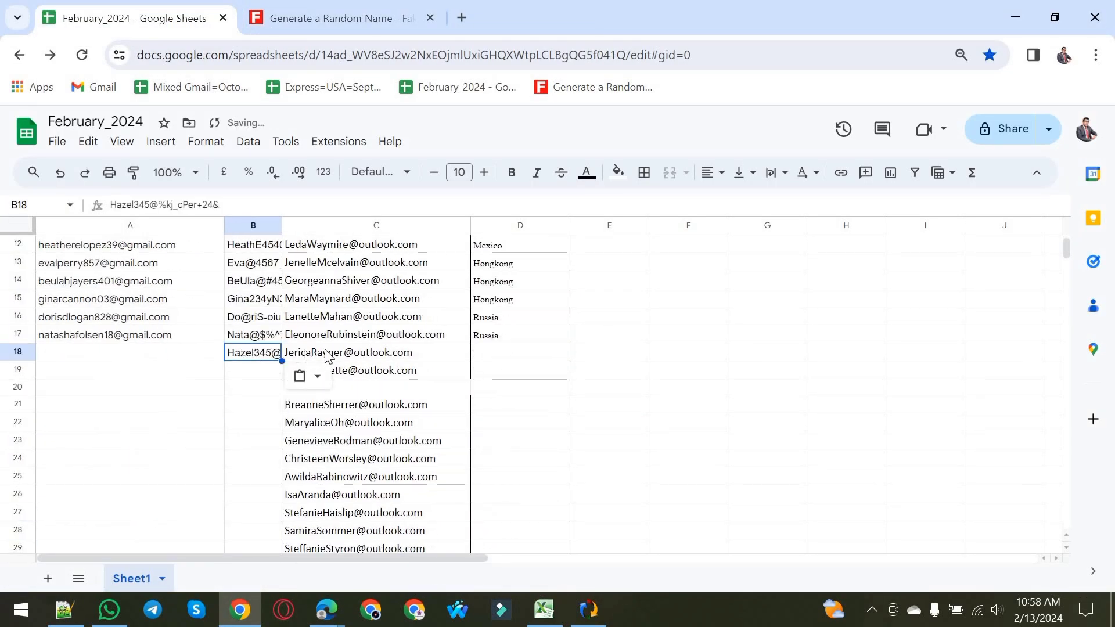
{"action": "left_click", "coordinate": [327, 354]}
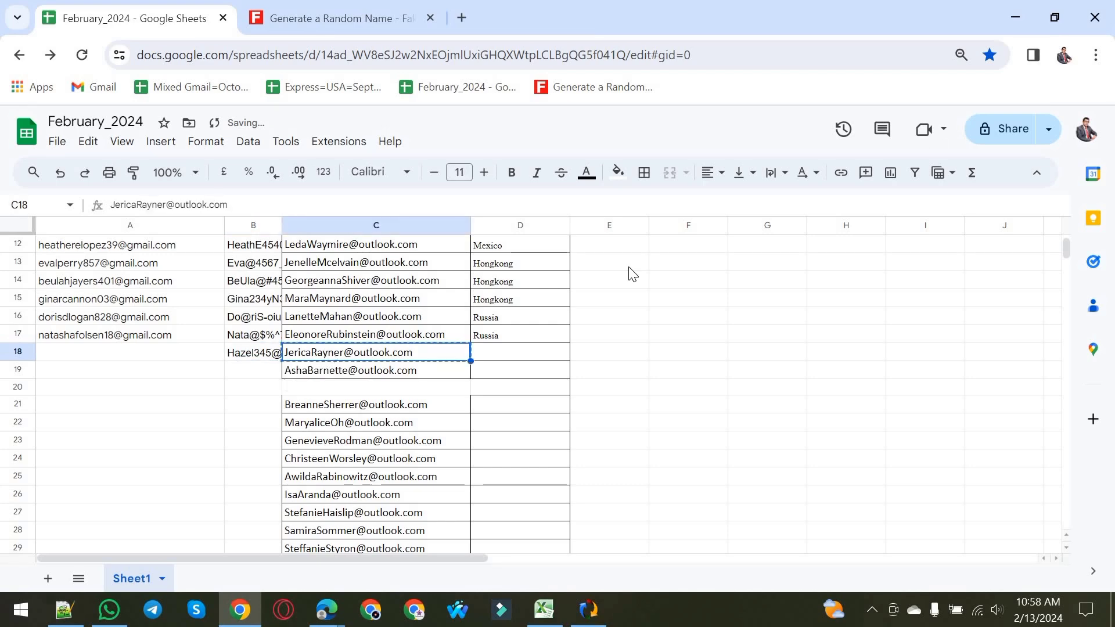
{"action": "key", "text": "alt+Tab"}
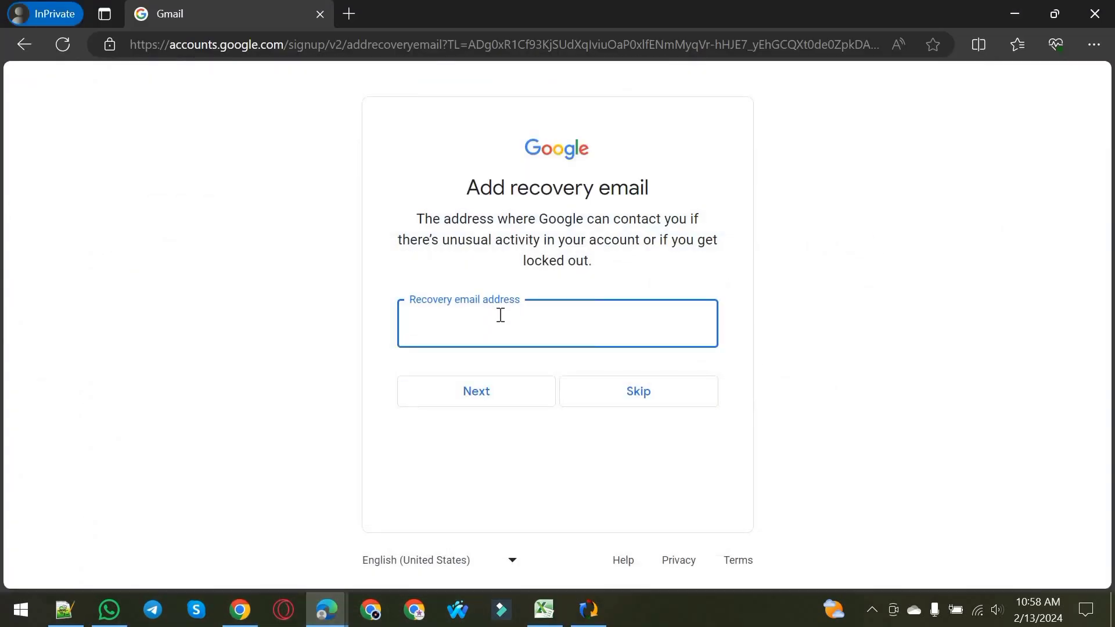
Paste the Outlook address as the recovery email, submit it, and accept the reviewed account info
{"action": "key", "text": "ctrl+v"}
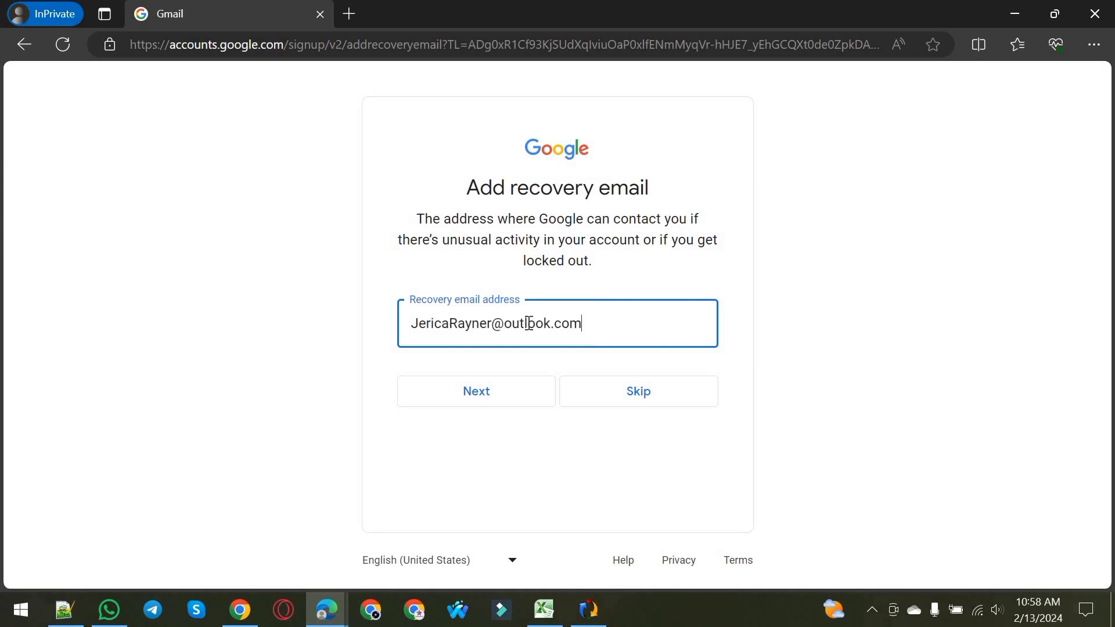
{"action": "left_click_drag", "start_coordinate": [401, 326], "coordinate": [573, 325]}
{"action": "left_click", "coordinate": [481, 393]}
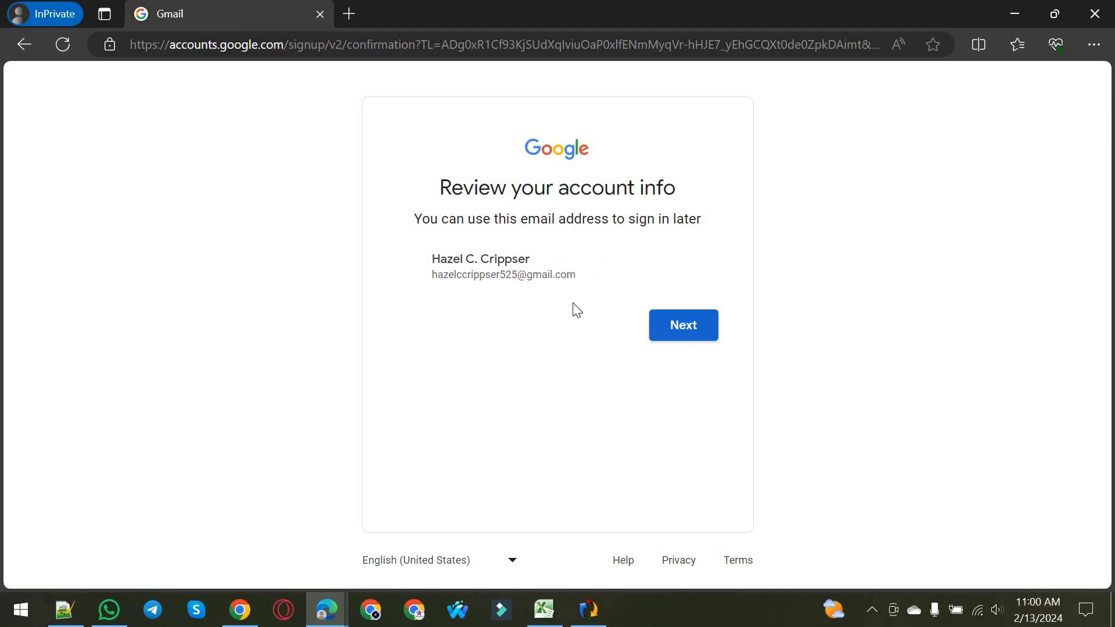
{"action": "left_click", "coordinate": [704, 339]}
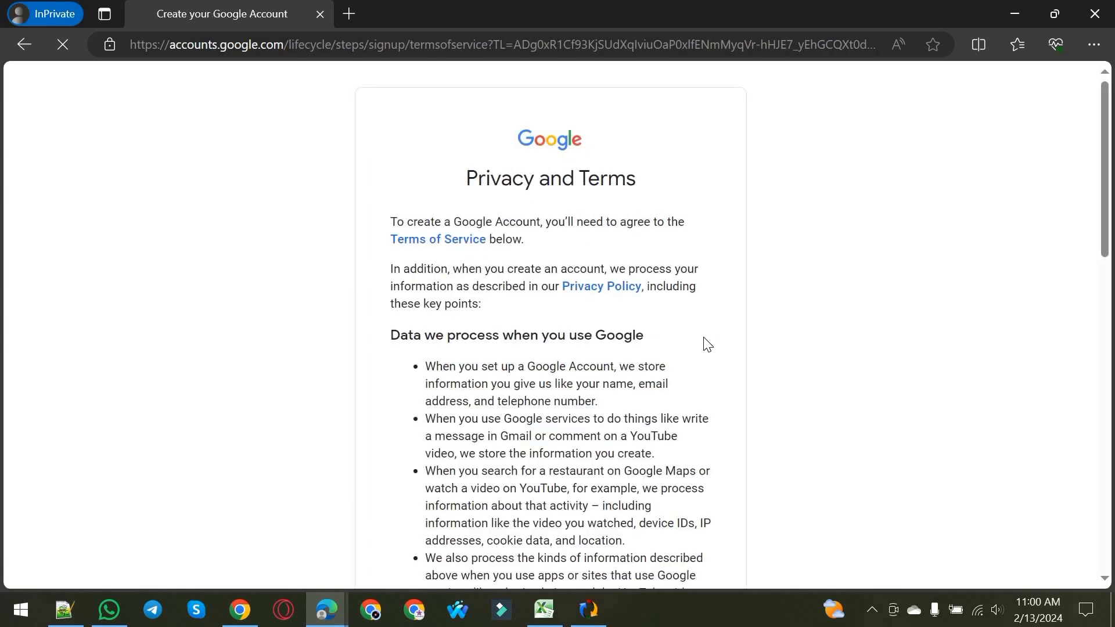
Scroll through the Privacy and Terms and agree to them
{"action": "scroll", "coordinate": [699, 364], "scroll_direction": "down", "scroll_amount": 5}
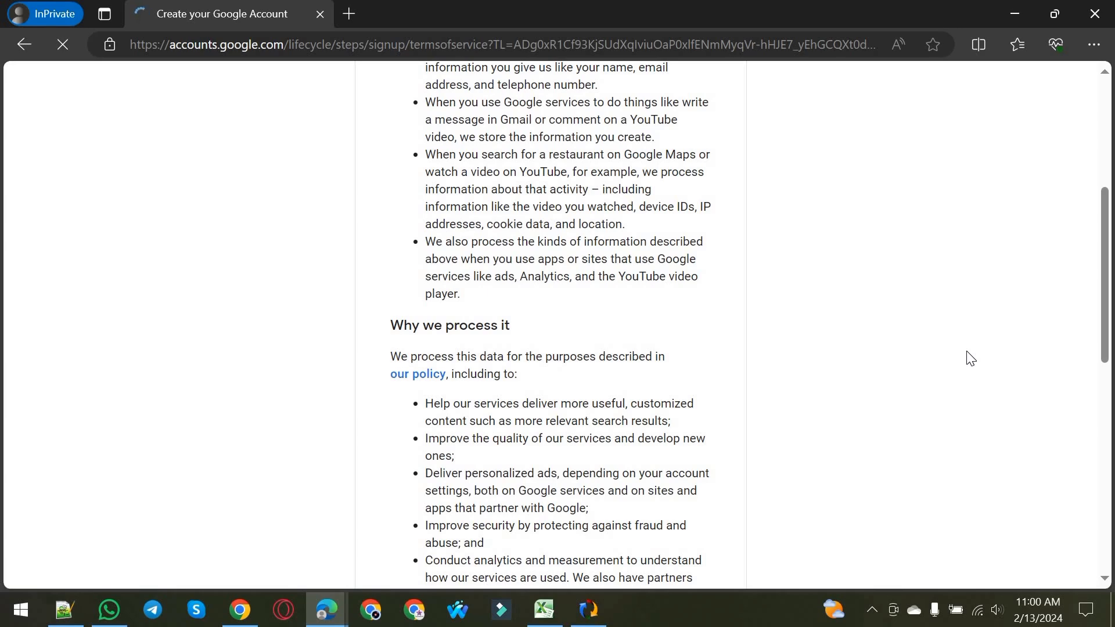
{"action": "scroll", "coordinate": [968, 356], "scroll_direction": "down", "scroll_amount": 12}
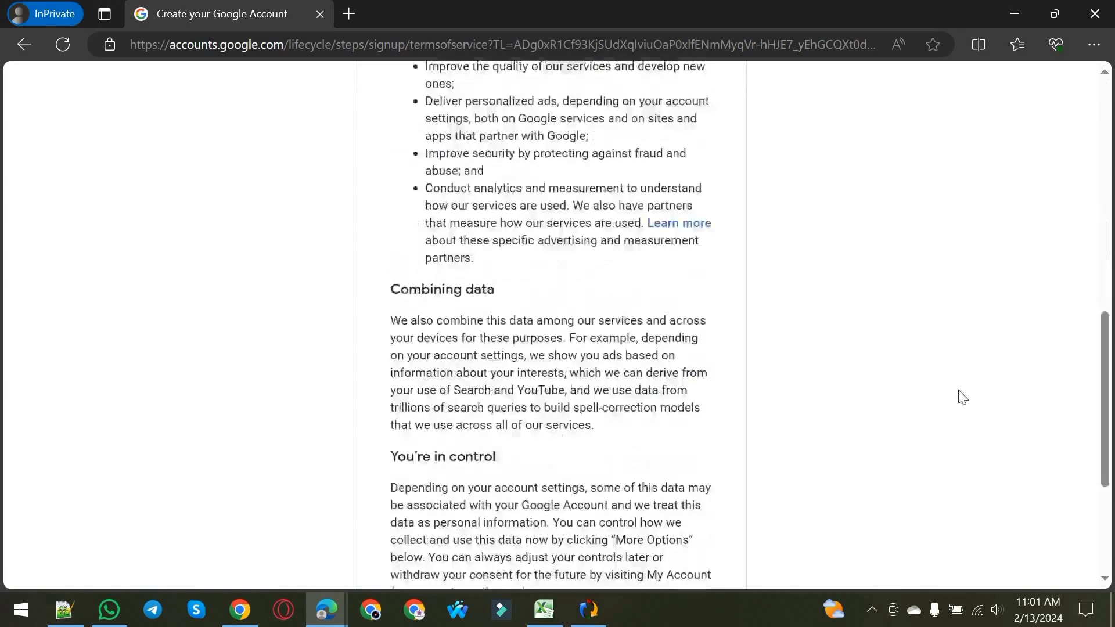
{"action": "scroll", "coordinate": [963, 398], "scroll_direction": "down", "scroll_amount": 4}
{"action": "left_click", "coordinate": [670, 466]}
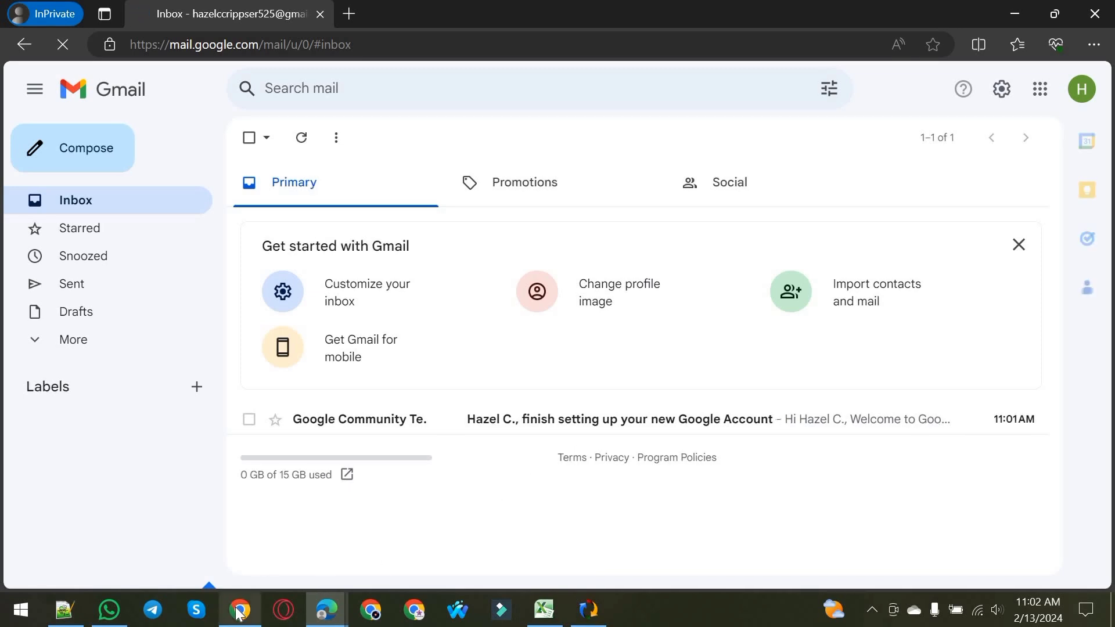
Copy the new Gmail address shown in the account details panel
{"action": "left_click", "coordinate": [1081, 88]}
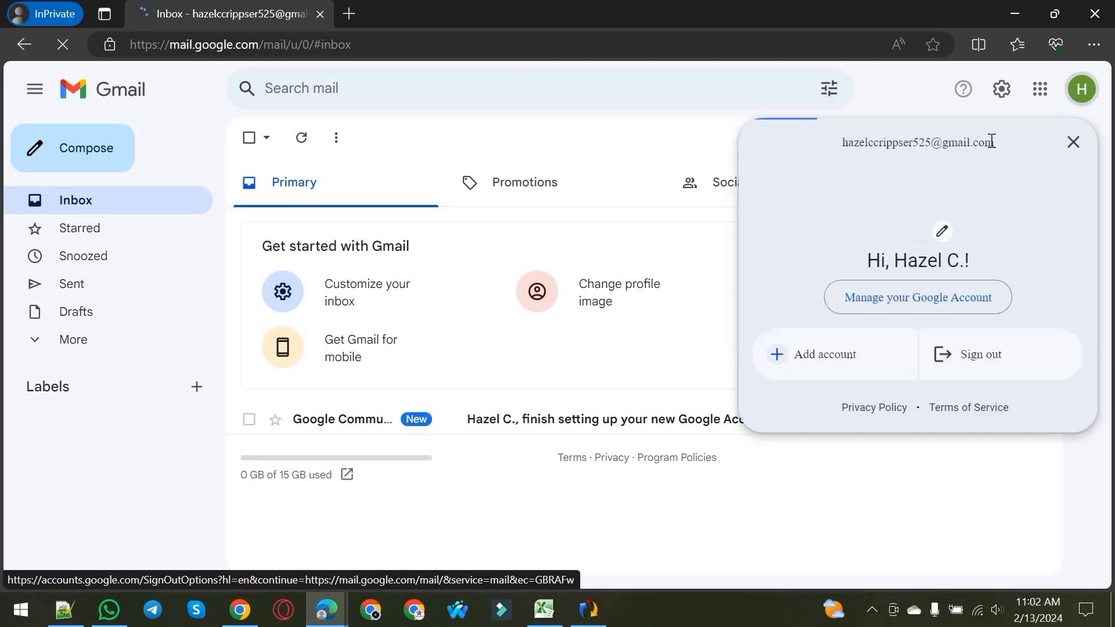
{"action": "triple_click", "coordinate": [910, 144]}
{"action": "right_click", "coordinate": [911, 143]}
{"action": "left_click", "coordinate": [872, 153]}
Paste the new Gmail address into A18 and reset its fill colour
{"action": "key", "text": "alt+Tab"}
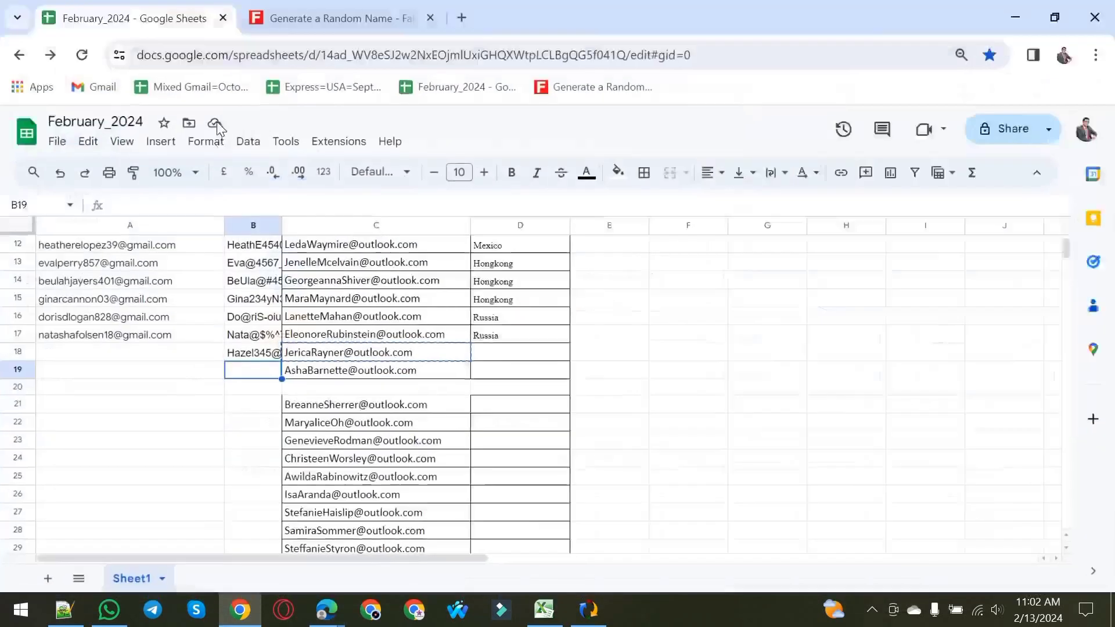
{"action": "left_click", "coordinate": [199, 356]}
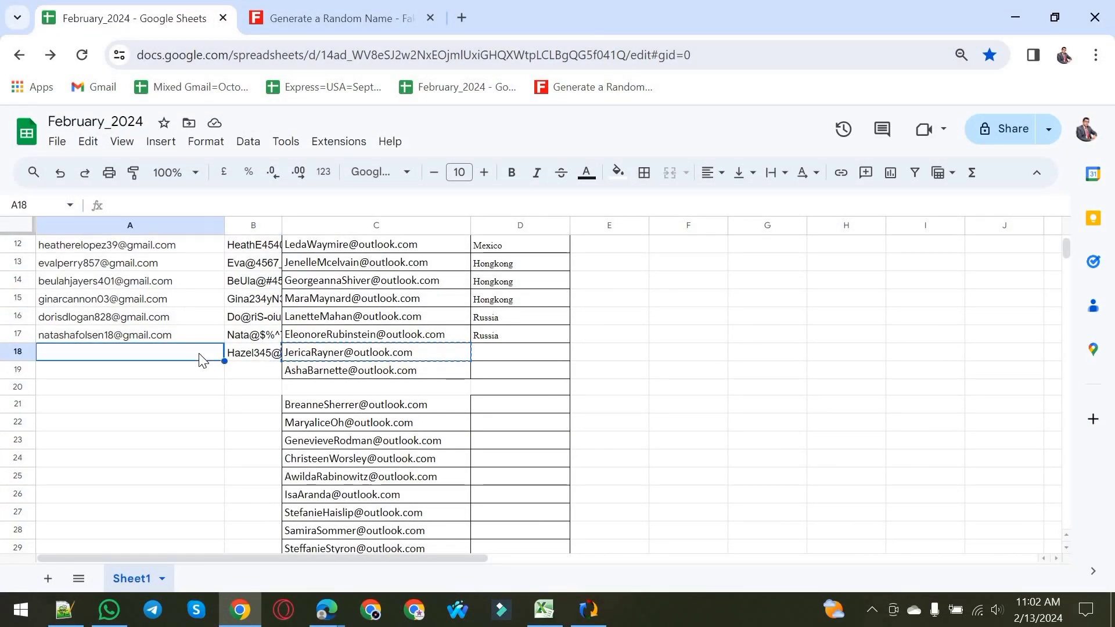
{"action": "key", "text": "ctrl+v"}
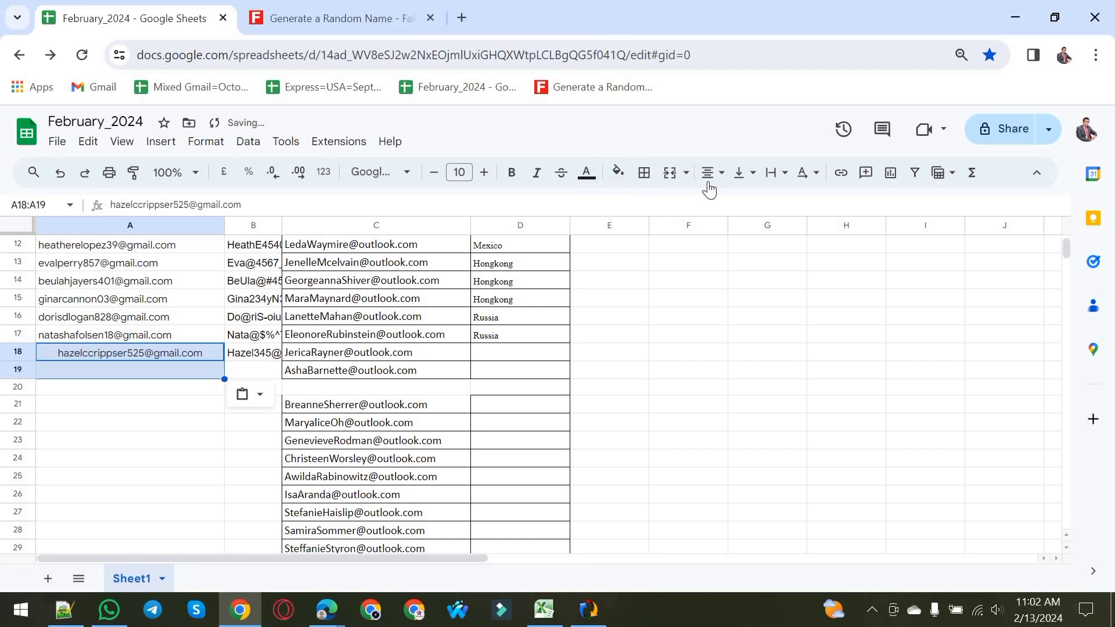
{"action": "left_click", "coordinate": [714, 174]}
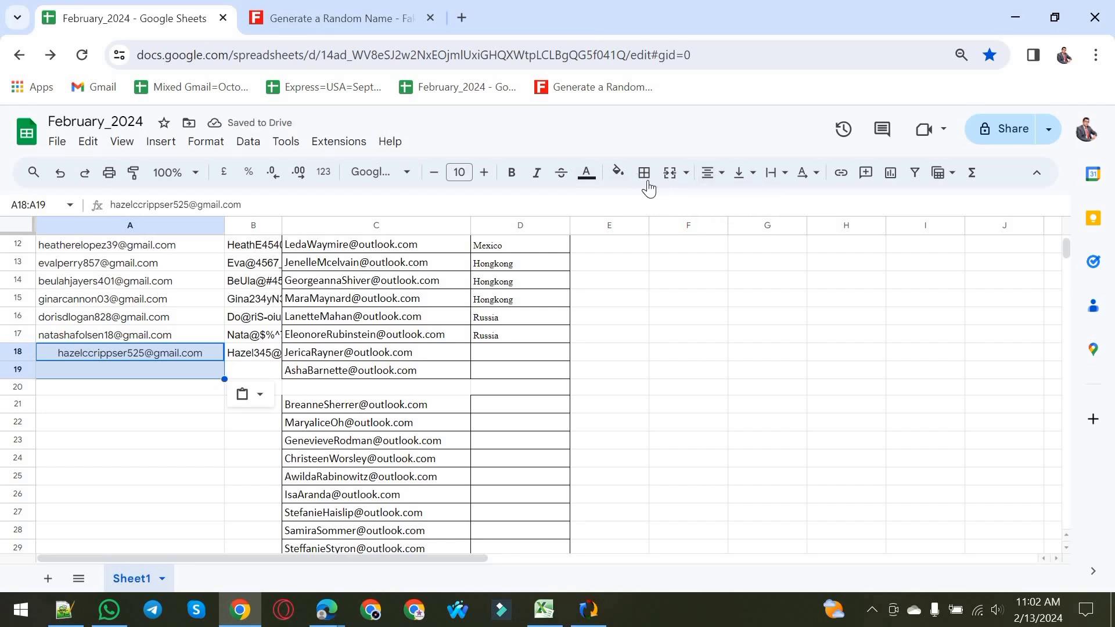
{"action": "left_click", "coordinate": [620, 173]}
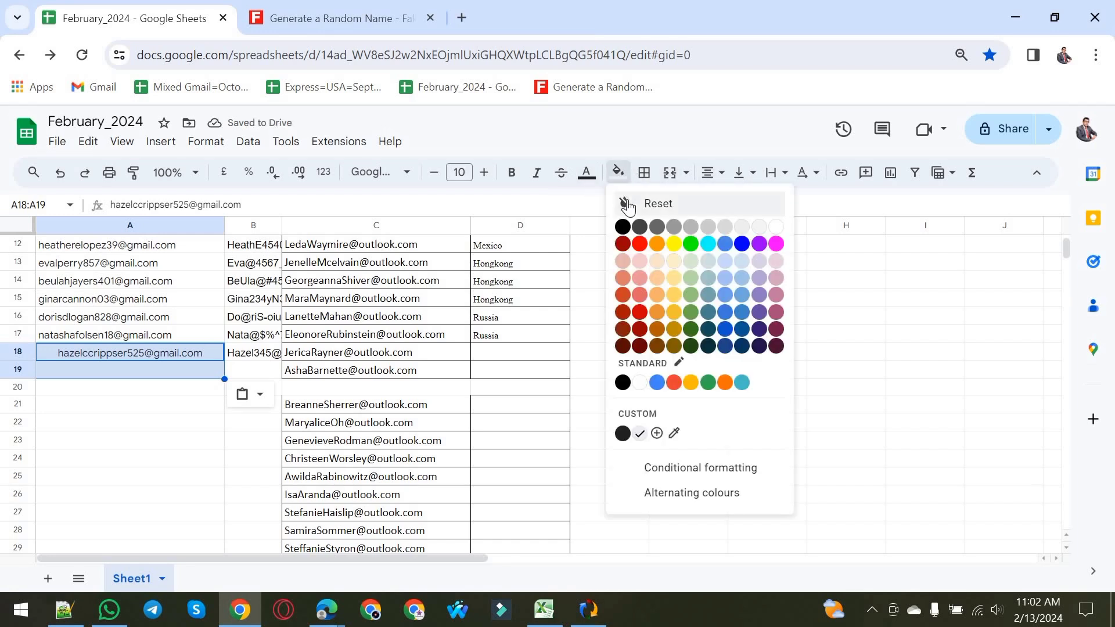
{"action": "left_click", "coordinate": [630, 204]}
Enter Nigeria in D18, left-align the address in A18, and minimize the spreadsheet
{"action": "left_click", "coordinate": [494, 355]}
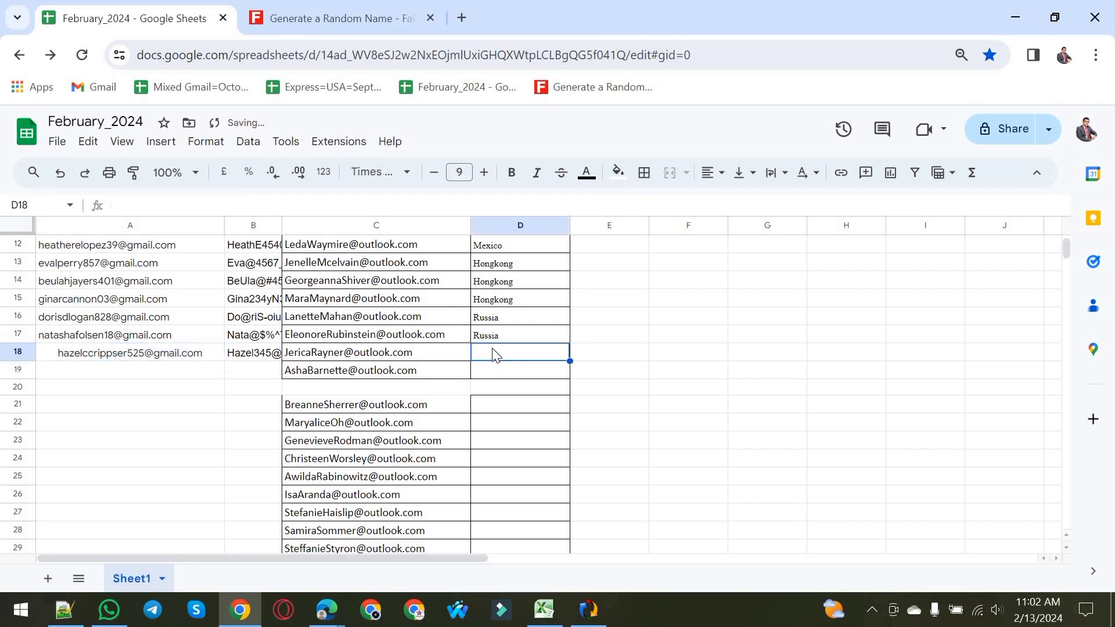
{"action": "type", "text": "Ni"}
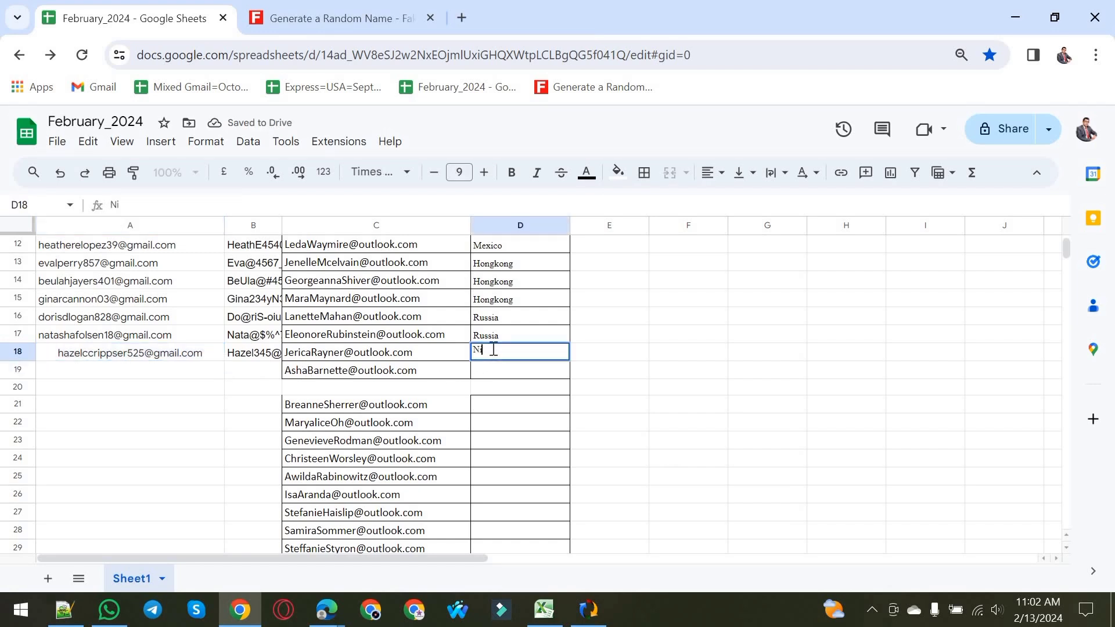
{"action": "type", "text": "geria"}
{"action": "key", "text": "Return"}
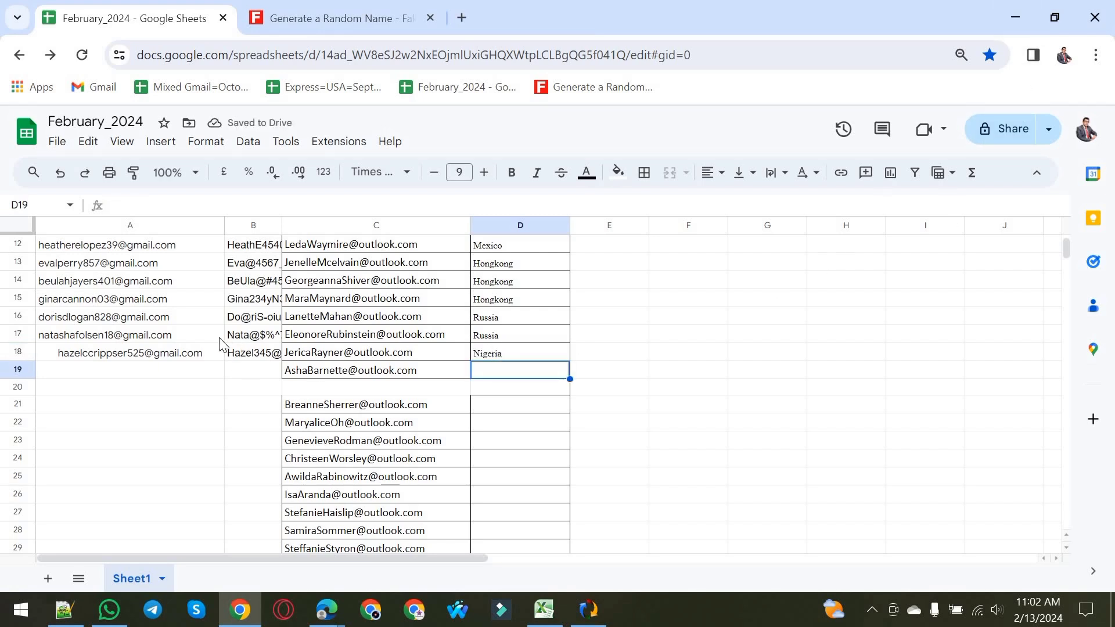
{"action": "left_click", "coordinate": [227, 356]}
{"action": "left_click", "coordinate": [712, 173]}
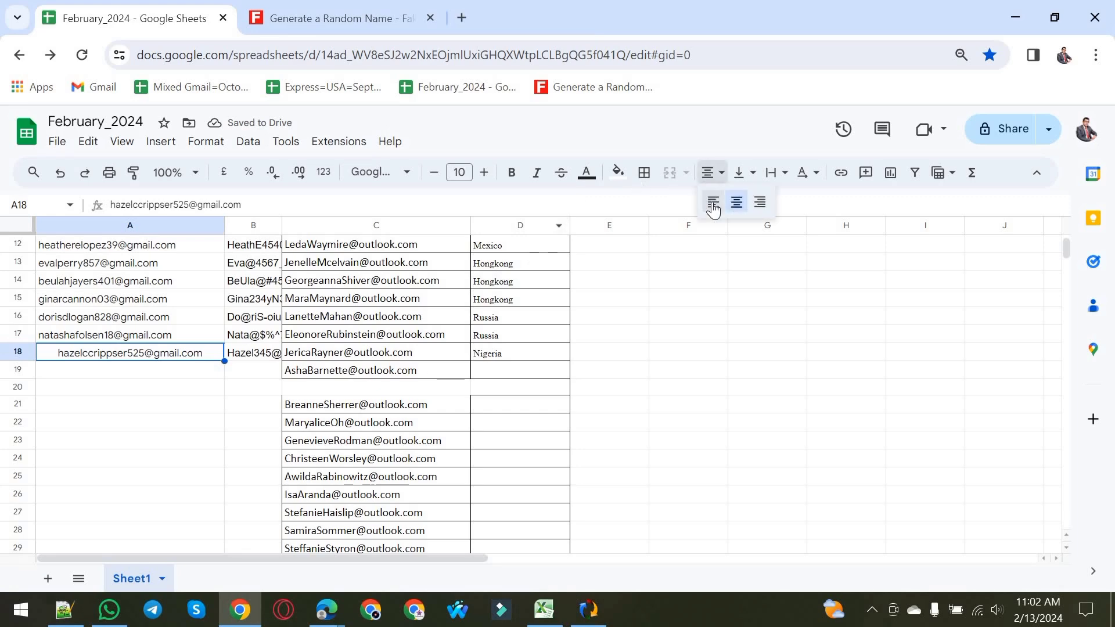
{"action": "left_click", "coordinate": [713, 202]}
{"action": "left_click", "coordinate": [1011, 12]}
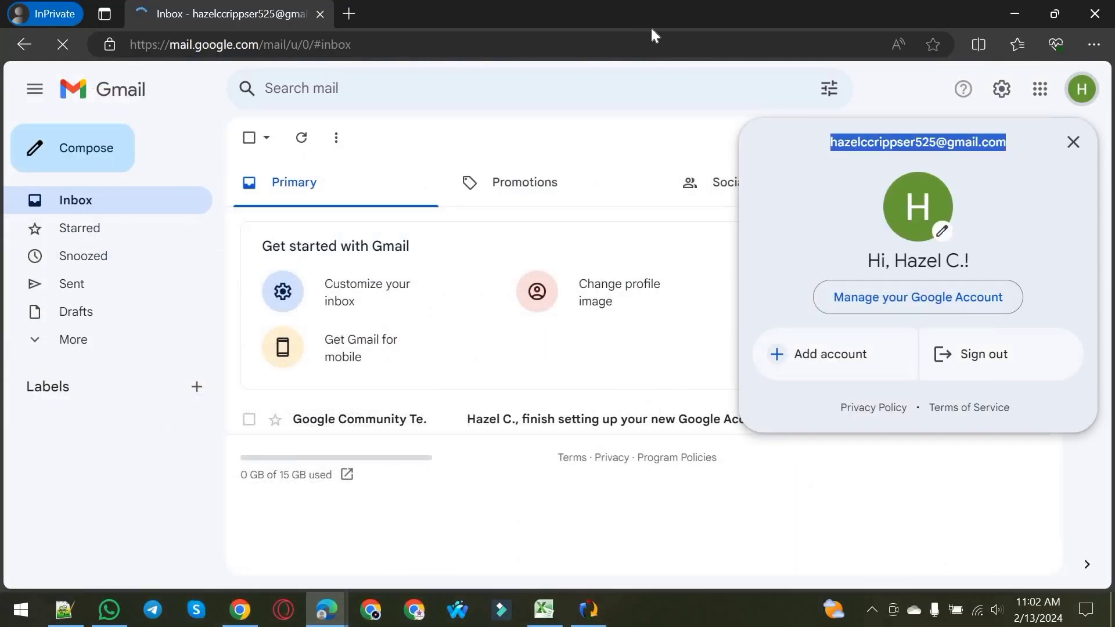
Minimize the Gmail window, close the other Edge window, and refresh the desktop twice
{"action": "left_click", "coordinate": [1014, 14]}
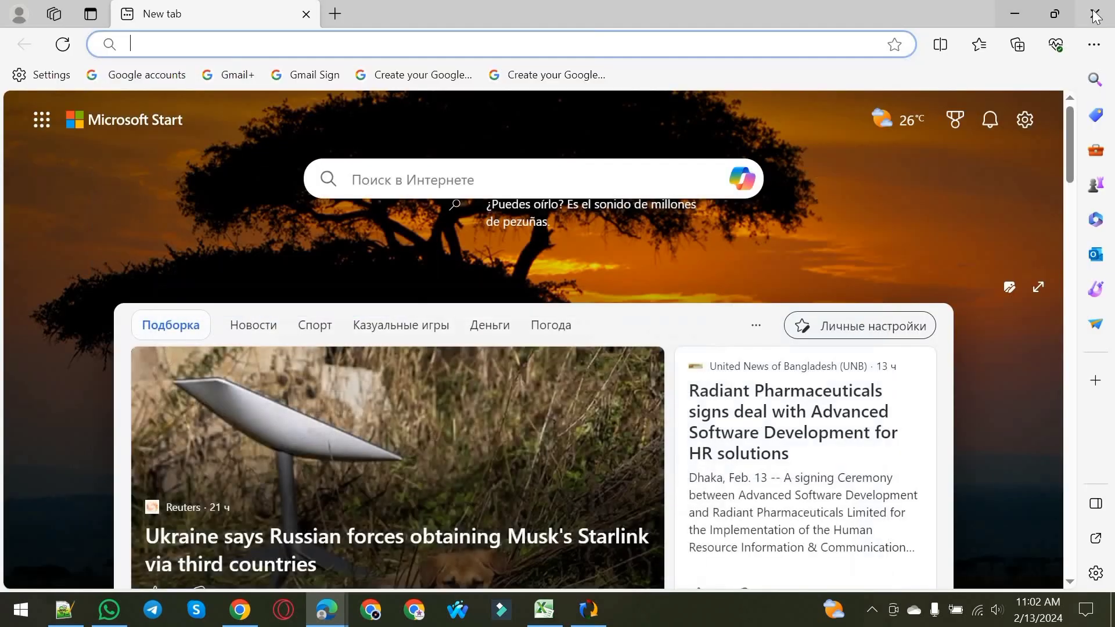
{"action": "left_click", "coordinate": [1096, 16]}
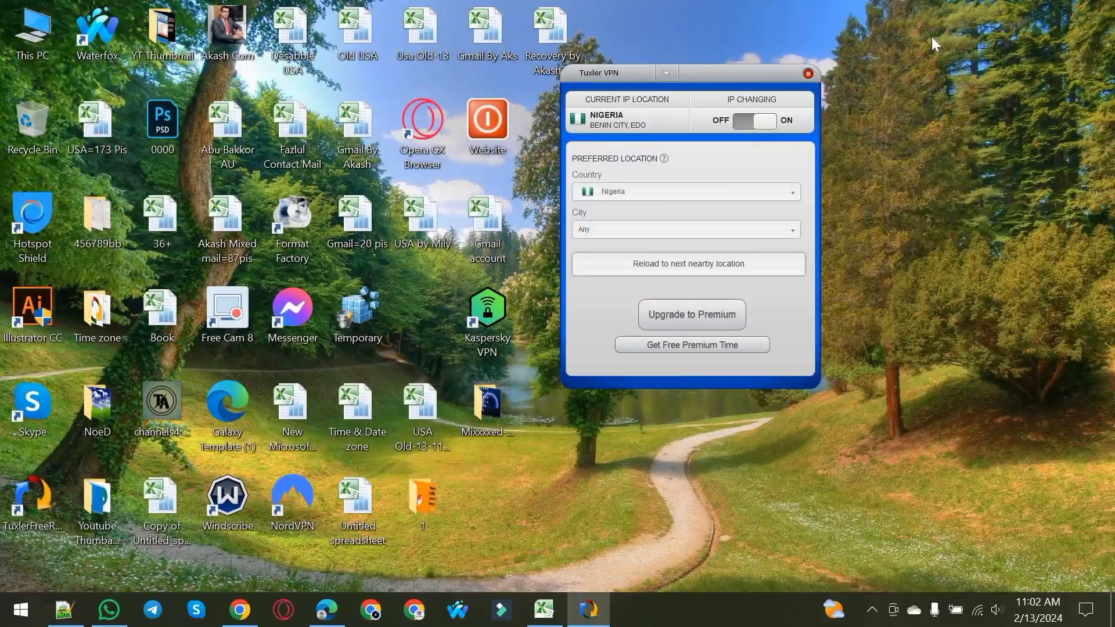
{"action": "right_click", "coordinate": [932, 37]}
{"action": "left_click", "coordinate": [948, 79]}
{"action": "right_click", "coordinate": [955, 83]}
{"action": "left_click", "coordinate": [956, 121]}
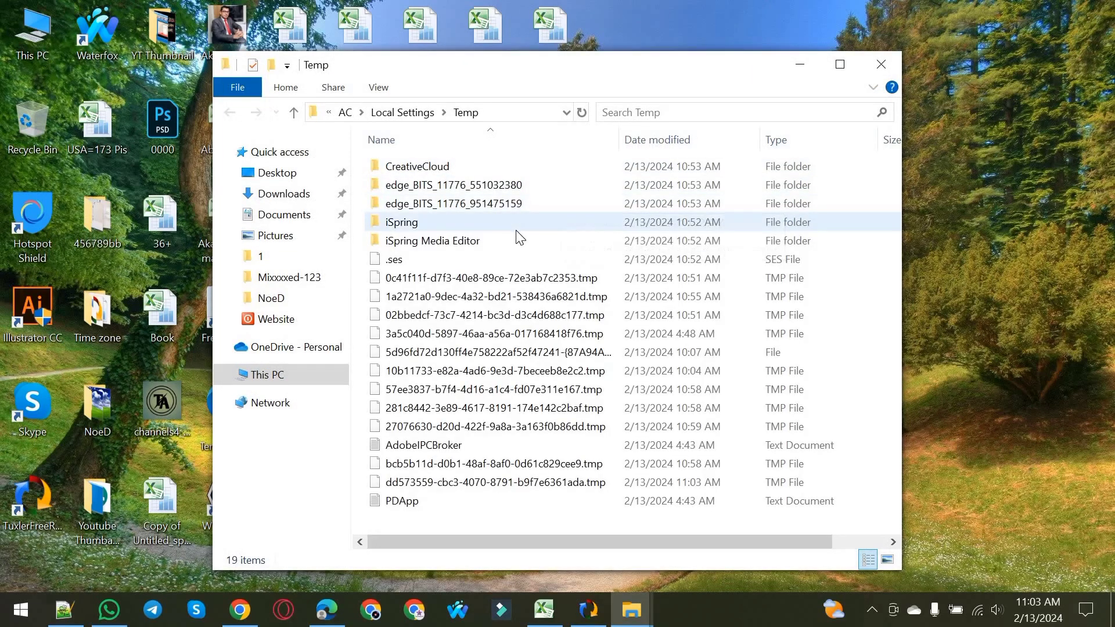
Delete all files in Temp and Windows Temp, skipping those in use
{"action": "key", "text": "ctrl+a"}
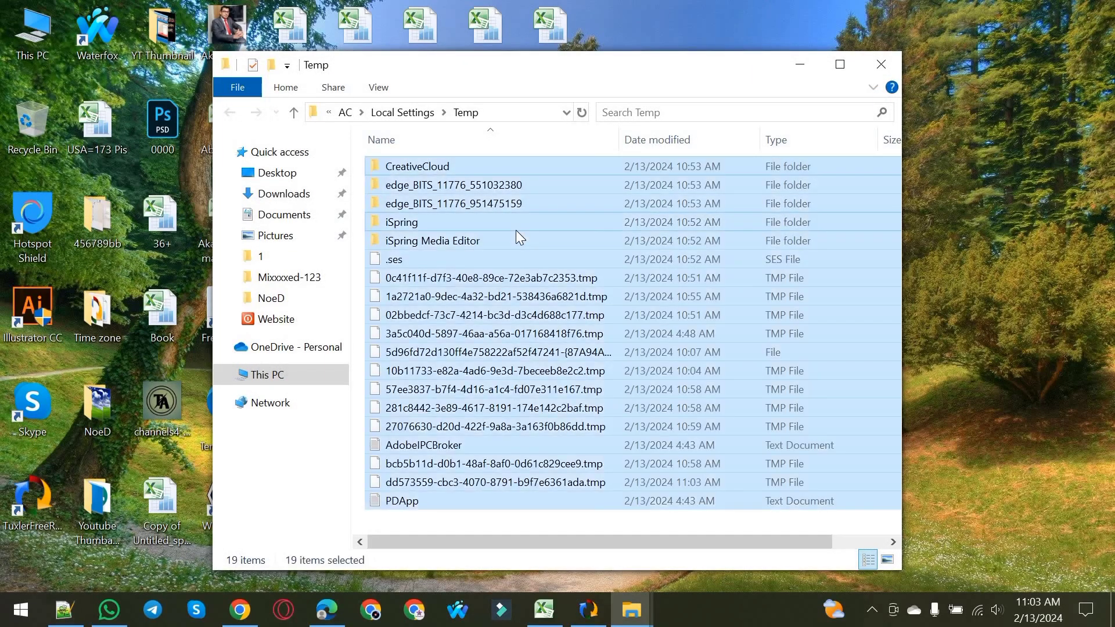
{"action": "key", "text": "Delete"}
{"action": "left_click", "coordinate": [423, 407]}
{"action": "left_click", "coordinate": [580, 435]}
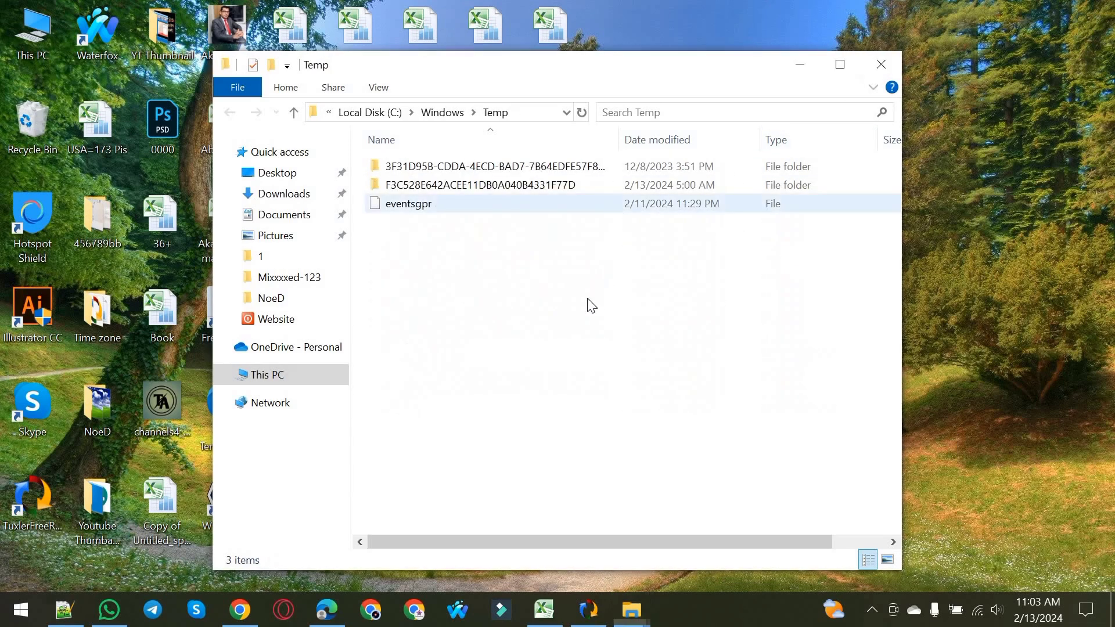
{"action": "left_click_drag", "start_coordinate": [588, 299], "coordinate": [655, 156]}
{"action": "key", "text": "Delete"}
{"action": "left_click", "coordinate": [511, 423]}
{"action": "left_click", "coordinate": [598, 450]}
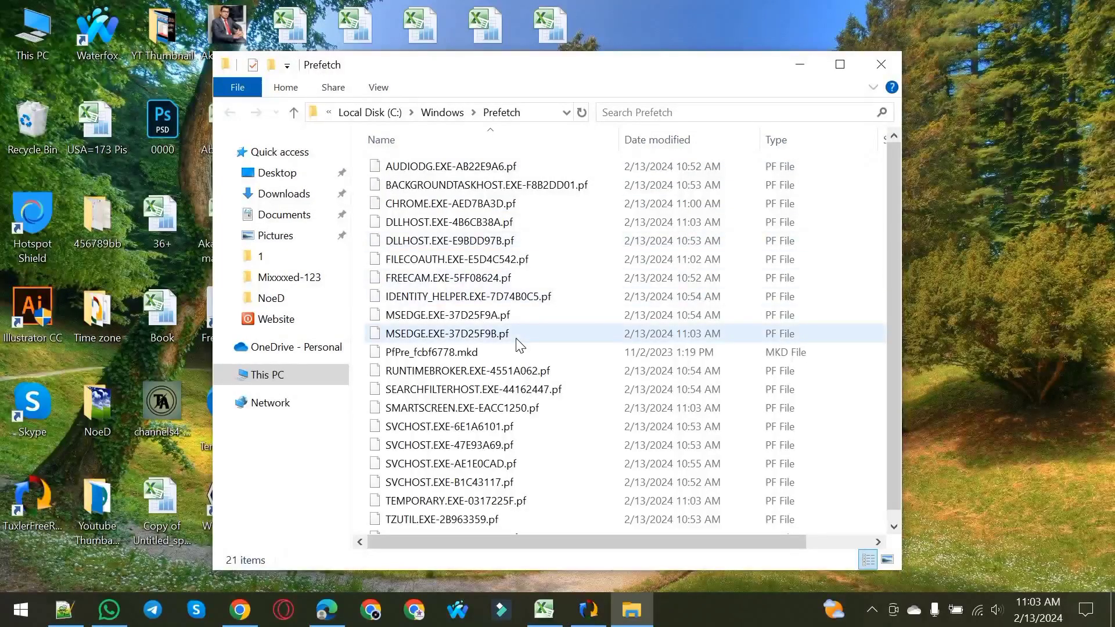
Delete the 21 Prefetch files, skipping the locked one, and close the folder window
{"action": "key", "text": "ctrl+a"}
{"action": "key", "text": "Delete"}
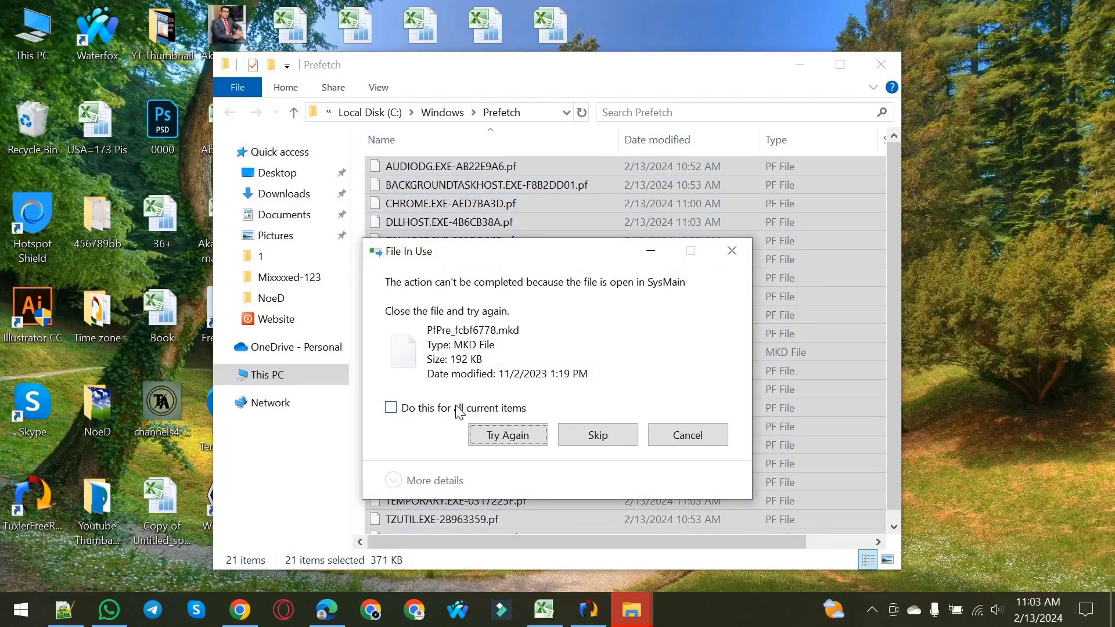
{"action": "left_click", "coordinate": [459, 412]}
{"action": "left_click", "coordinate": [597, 435]}
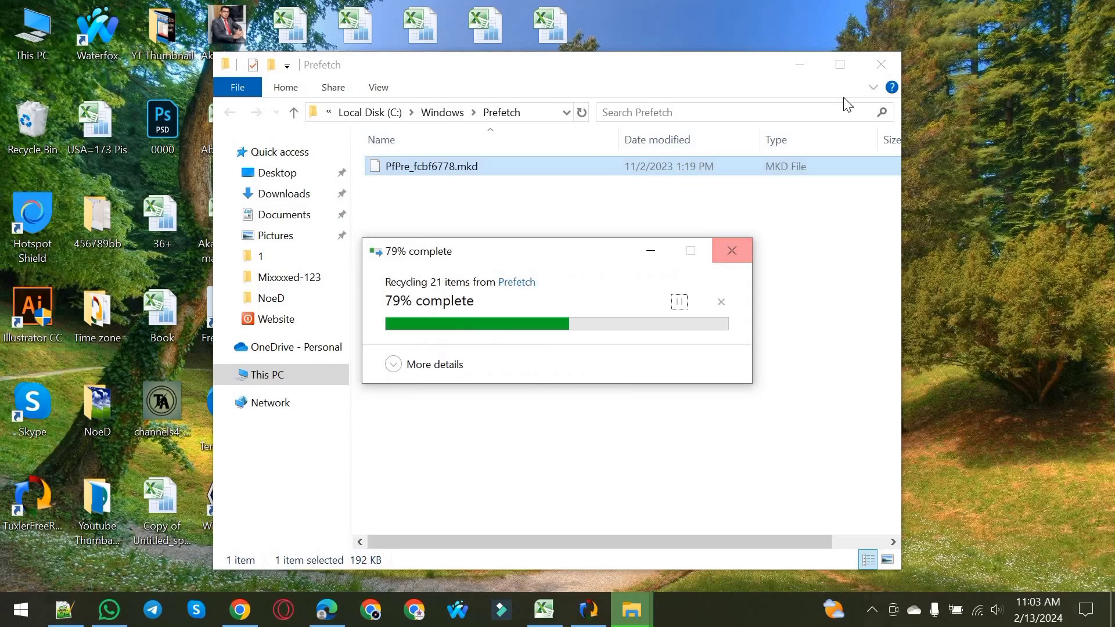
{"action": "left_click", "coordinate": [881, 64]}
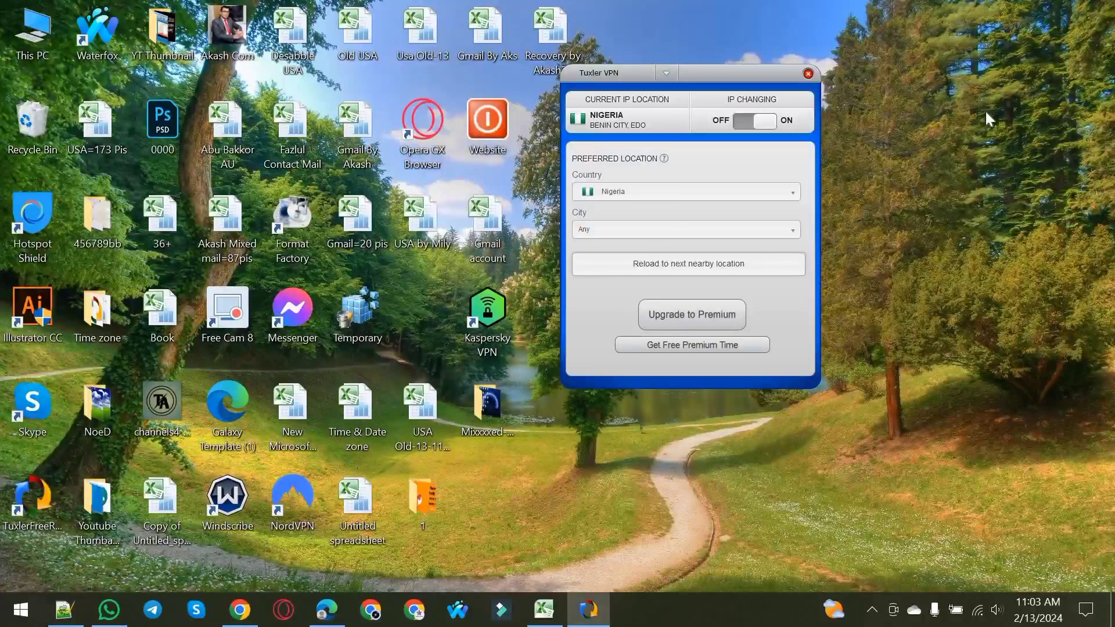
Refresh the desktop, then close the Gmail tab and the private browsing window
{"action": "right_click", "coordinate": [984, 110]}
{"action": "left_click", "coordinate": [978, 164]}
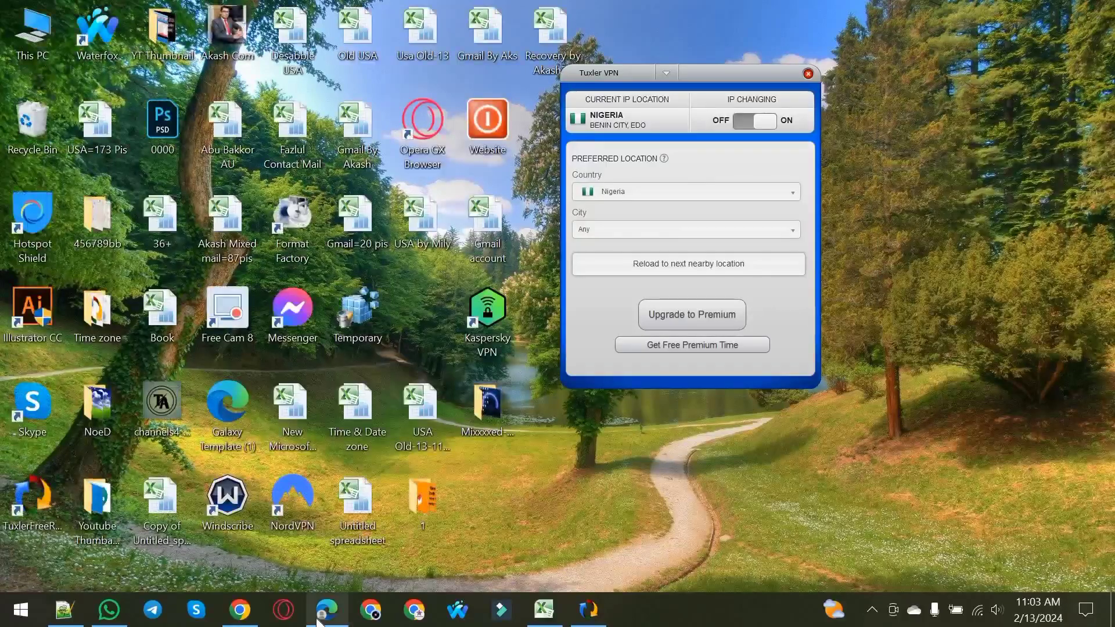
{"action": "left_click", "coordinate": [320, 616]}
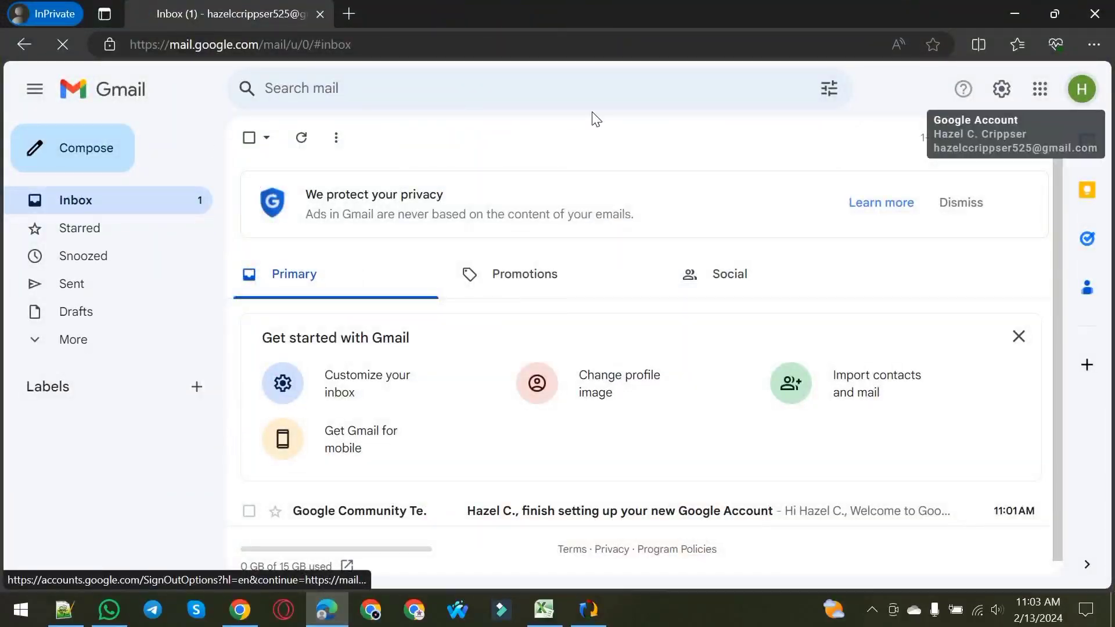
{"action": "left_click", "coordinate": [1015, 14]}
{"action": "key", "text": "alt+Tab"}
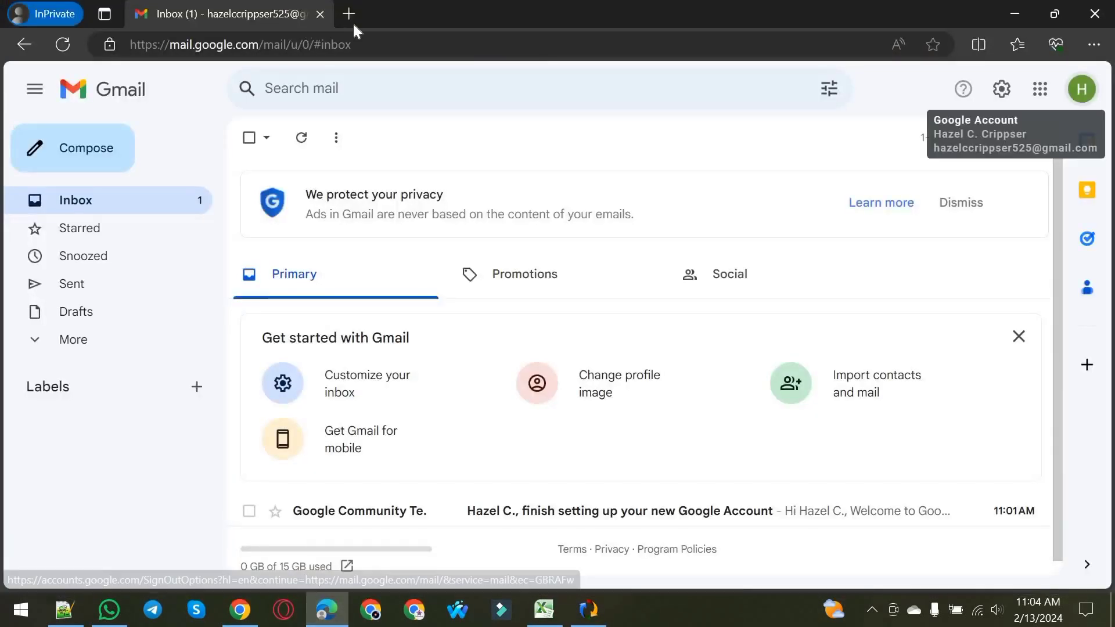
{"action": "left_click", "coordinate": [349, 13]}
{"action": "left_click", "coordinate": [320, 14]}
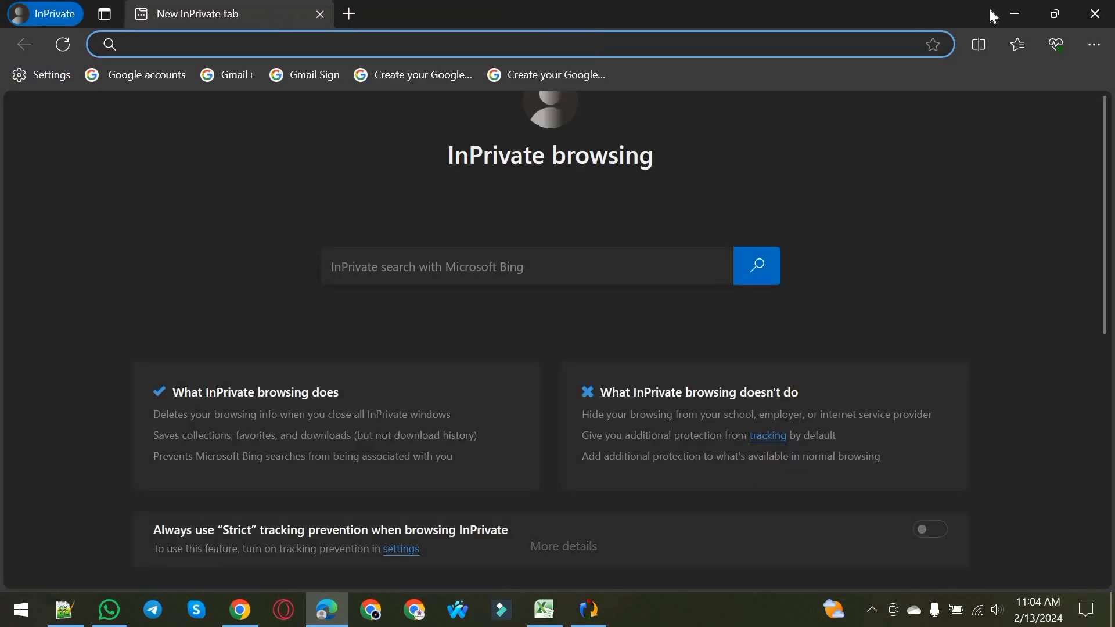
{"action": "left_click", "coordinate": [1094, 14]}
Turn on IP changing in Tuxler VPN, refreshing the desktop along the way
{"action": "right_click", "coordinate": [1001, 21]}
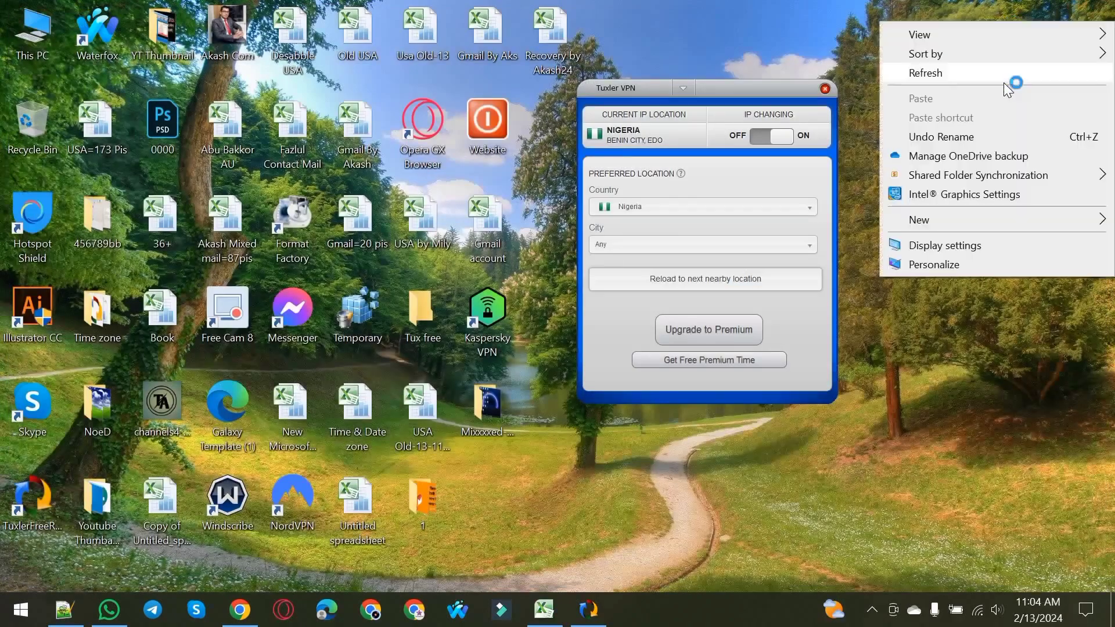
{"action": "left_click", "coordinate": [971, 76]}
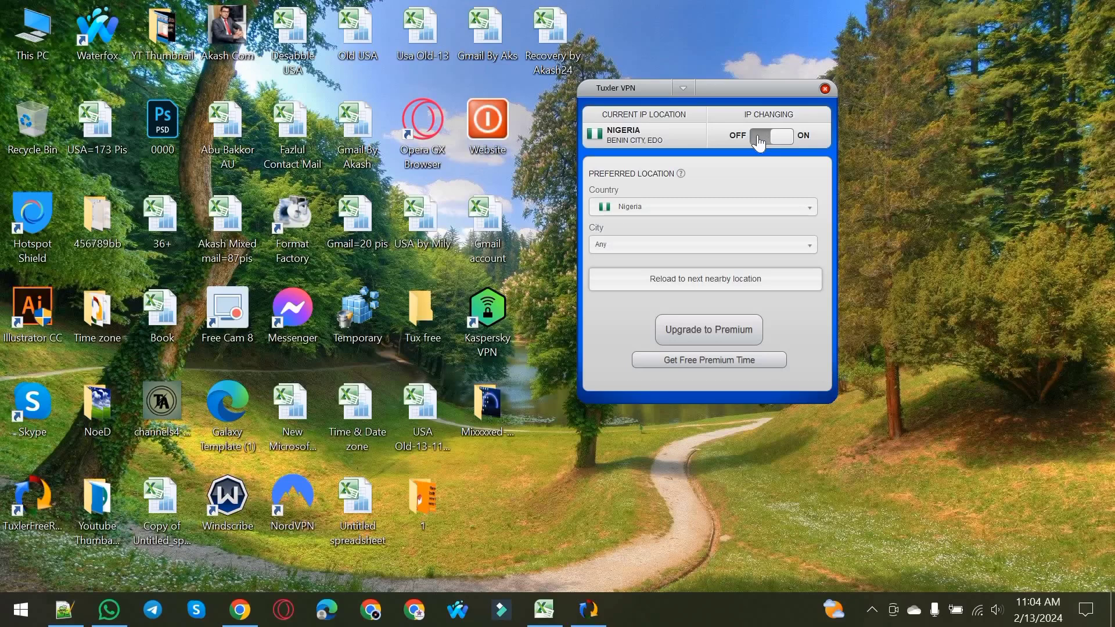
{"action": "left_click", "coordinate": [759, 138]}
{"action": "right_click", "coordinate": [974, 106]}
{"action": "left_click", "coordinate": [977, 137]}
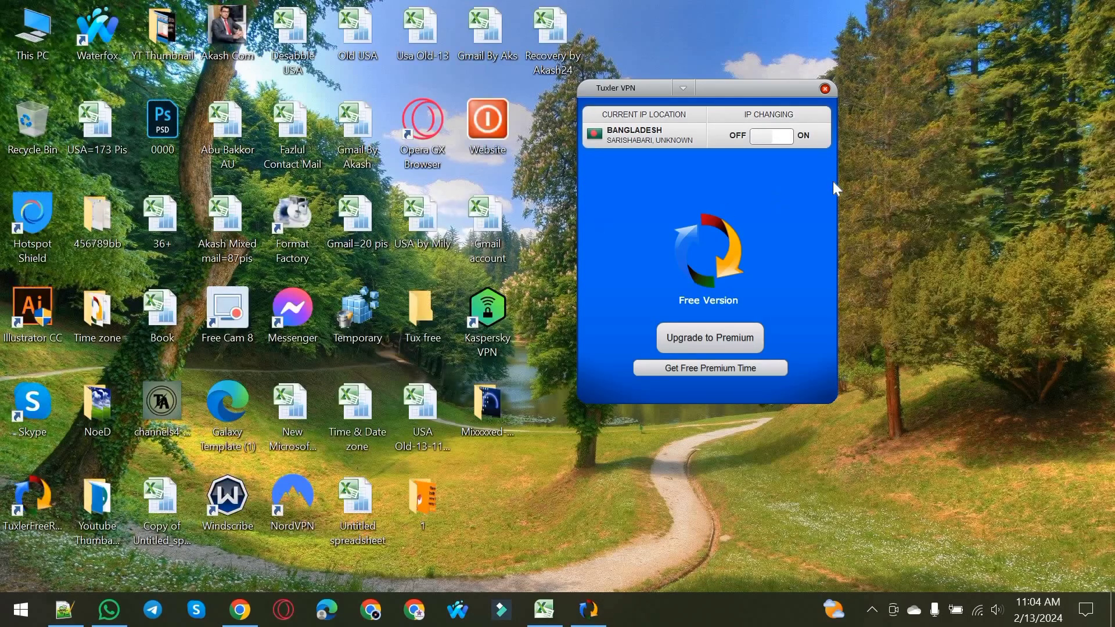
{"action": "right_click", "coordinate": [940, 162]}
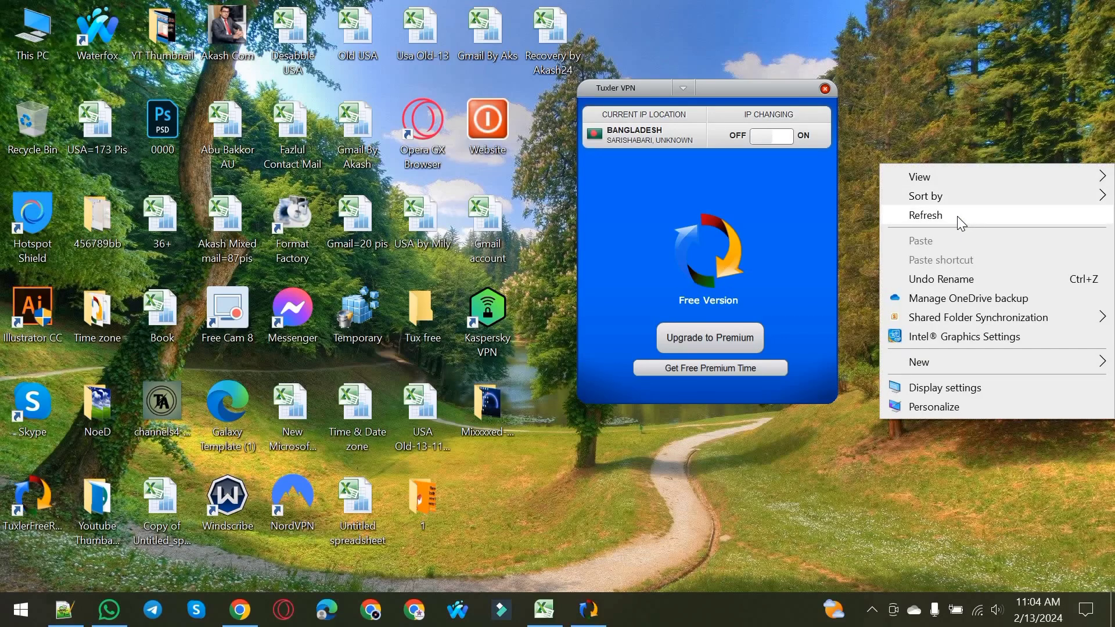
{"action": "left_click", "coordinate": [956, 216]}
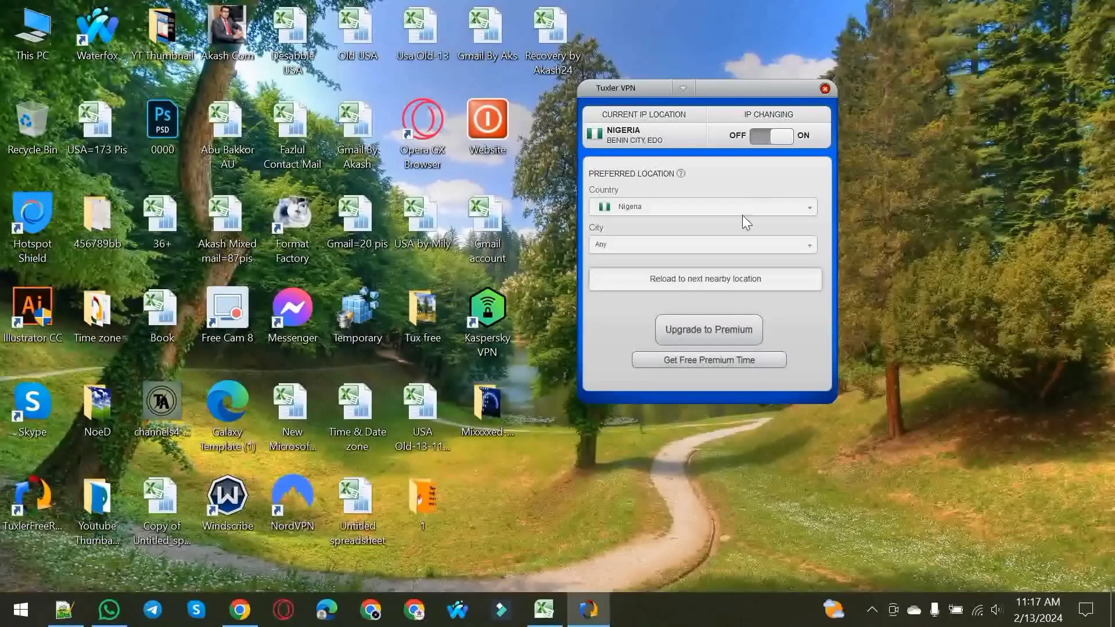
Choose Philippines as the preferred country, then bring up the Time & Date zone workbook
{"action": "left_click", "coordinate": [745, 205]}
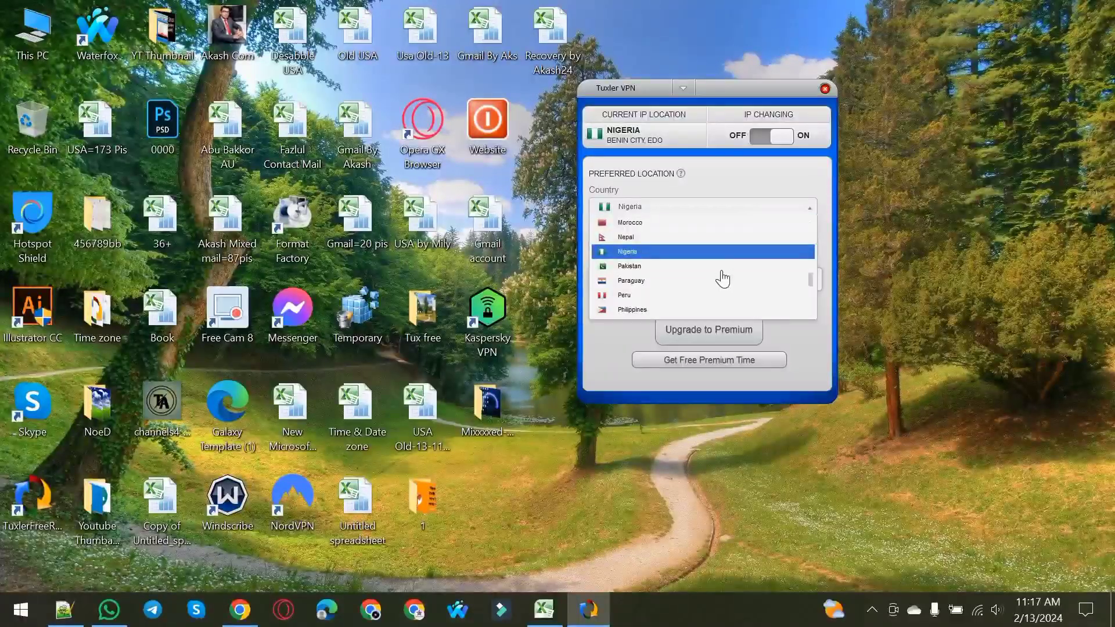
{"action": "scroll", "coordinate": [689, 312], "scroll_direction": "down", "scroll_amount": 1}
{"action": "left_click", "coordinate": [689, 303]}
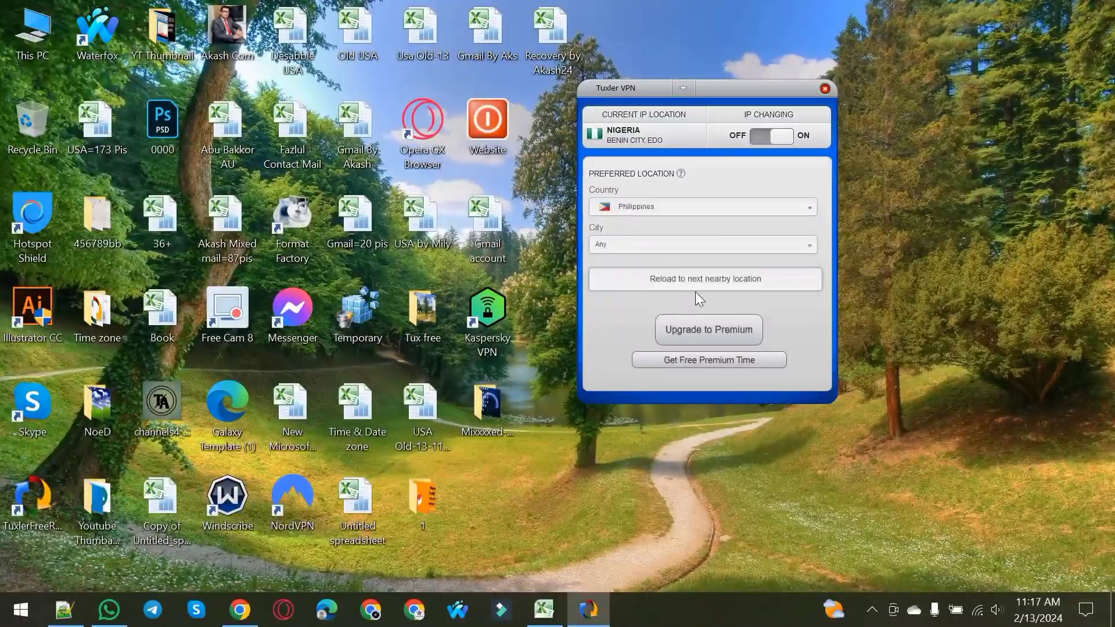
{"action": "left_click", "coordinate": [545, 608]}
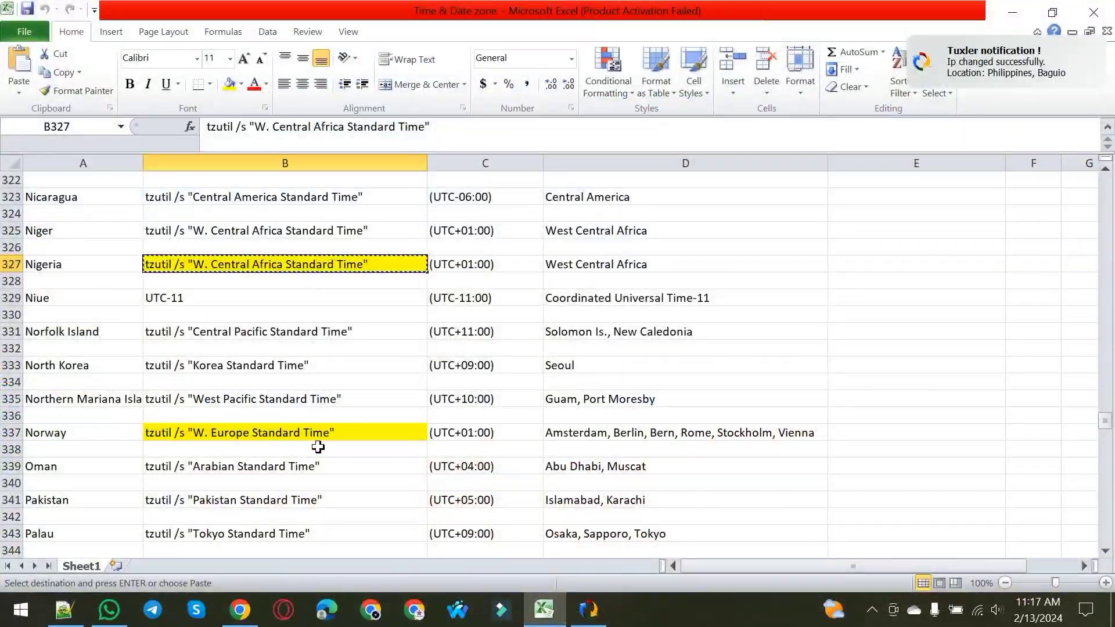
Run the B355 command tzutil /s "Singapore Standard Time" via Run, then minimize Excel
{"action": "scroll", "coordinate": [317, 446], "scroll_direction": "down", "scroll_amount": 6}
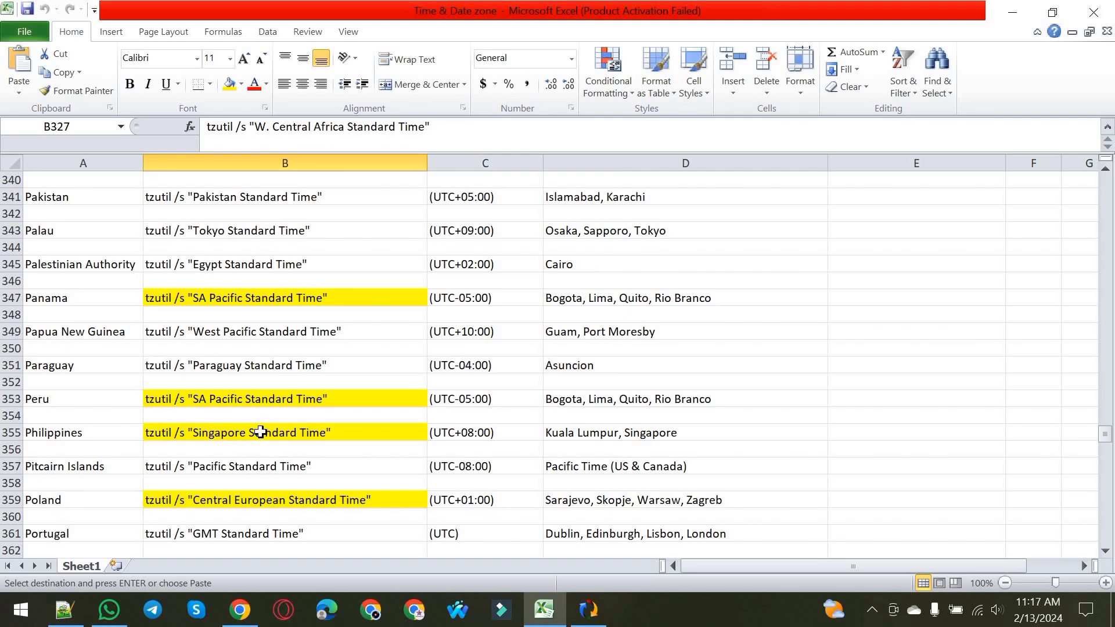
{"action": "left_click", "coordinate": [260, 432]}
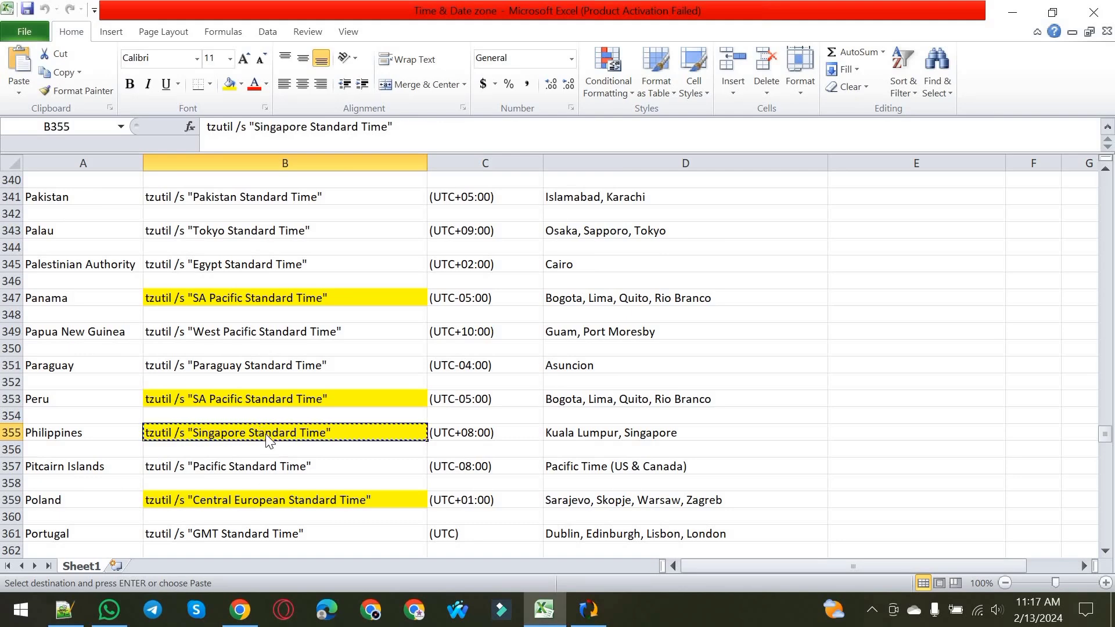
{"action": "key", "text": "super+r"}
{"action": "type", "text": "tzutil /s \"Singapore Standard Time\""}
{"action": "key", "text": "Return"}
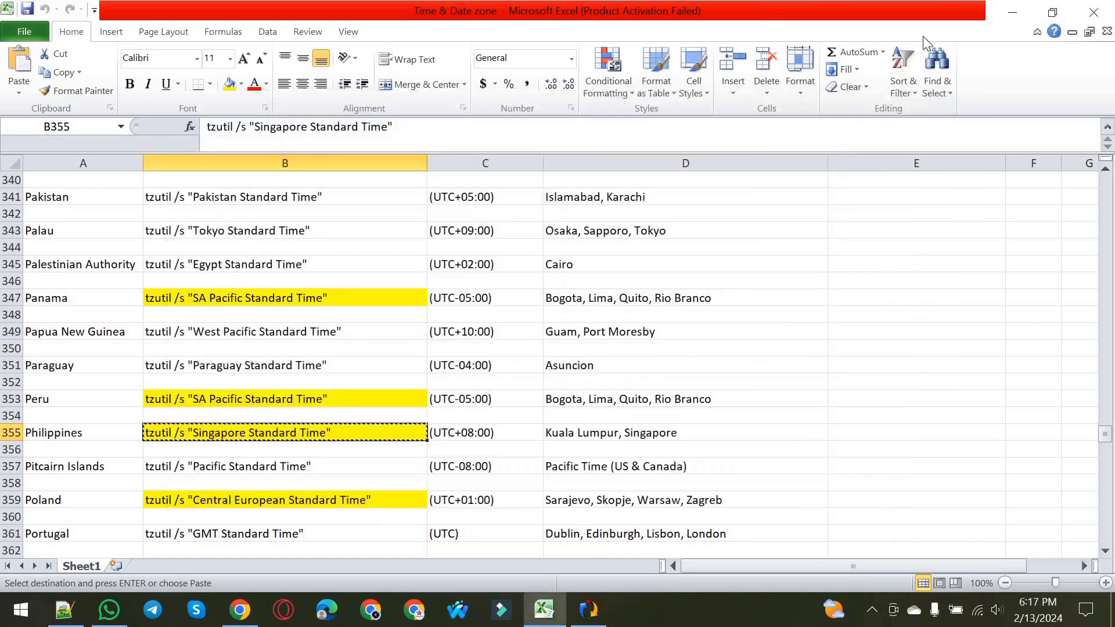
{"action": "left_click", "coordinate": [998, 17]}
Refresh the desktop, open a maximized Edge window, and follow the 'Google accounts' bookmark
{"action": "right_click", "coordinate": [998, 17]}
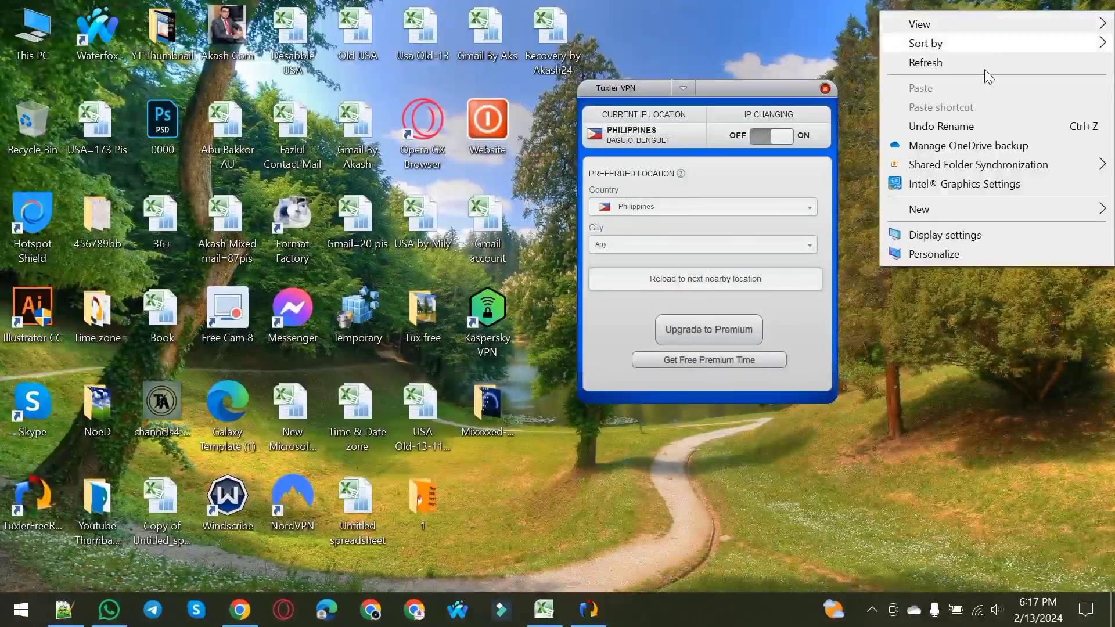
{"action": "left_click", "coordinate": [984, 69]}
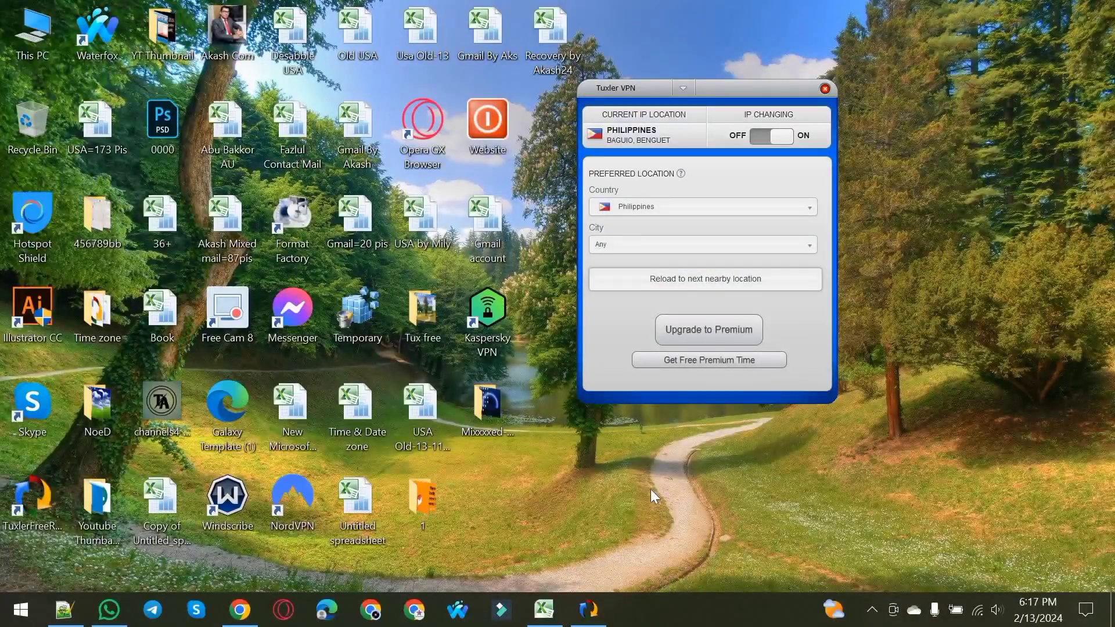
{"action": "left_click", "coordinate": [324, 612]}
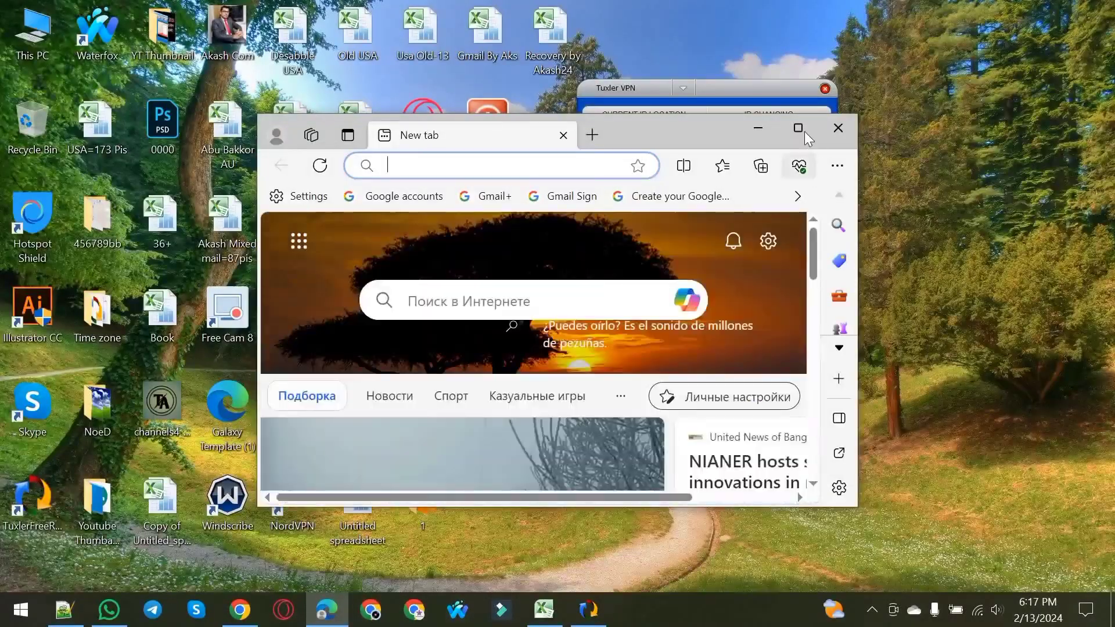
{"action": "left_click", "coordinate": [798, 128]}
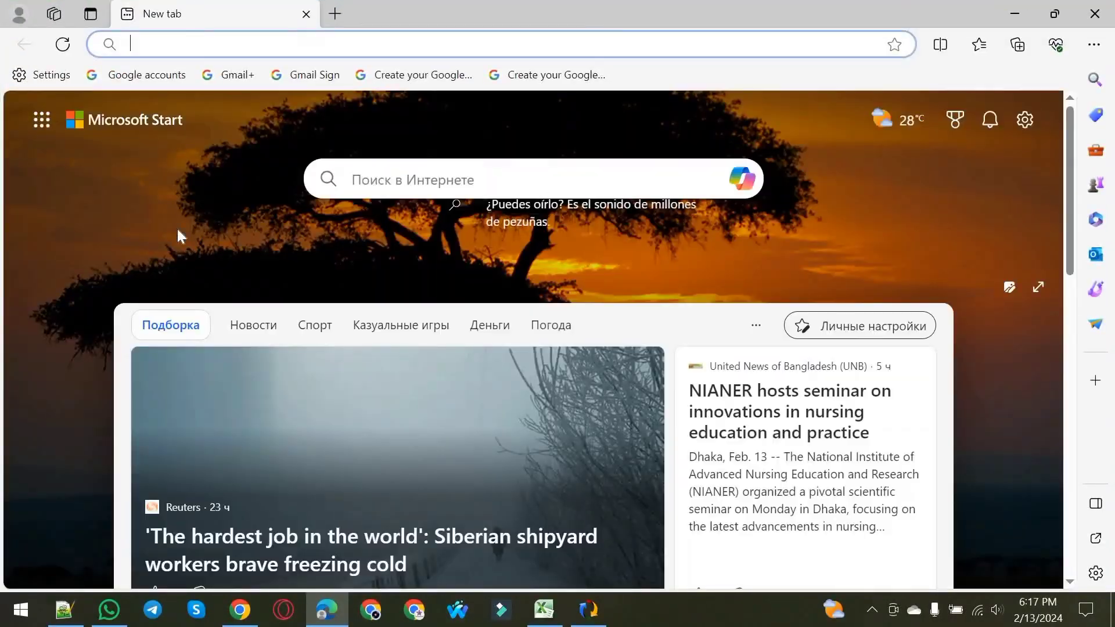
{"action": "left_click", "coordinate": [152, 77]}
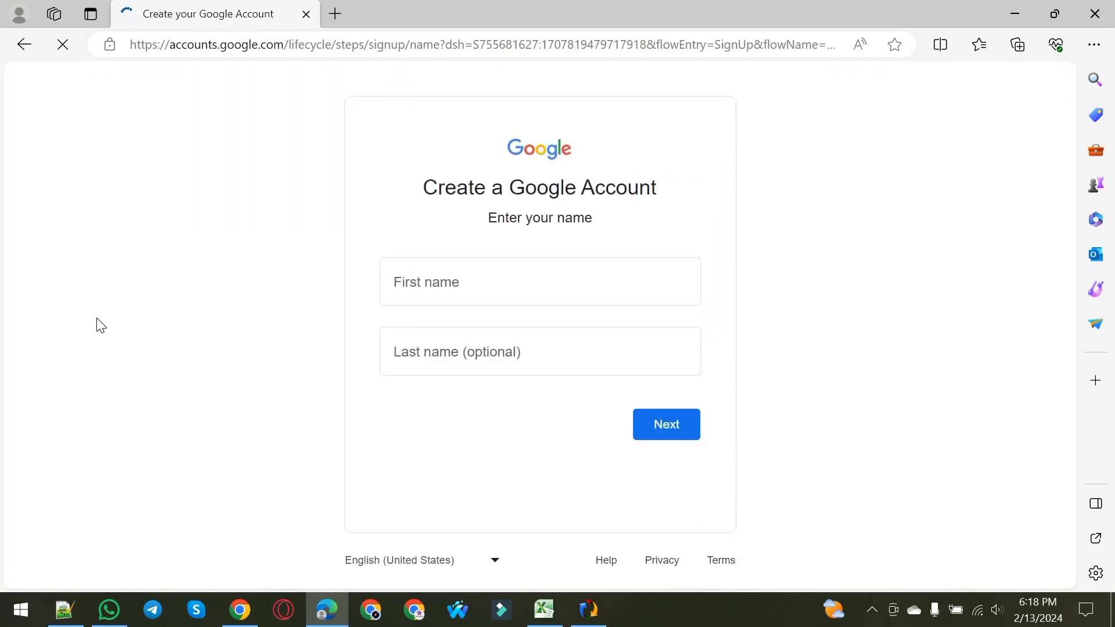
Copy the Fake Name Generator identity's full name, generate a fresh identity, and minimize Chrome
{"action": "left_click", "coordinate": [239, 610]}
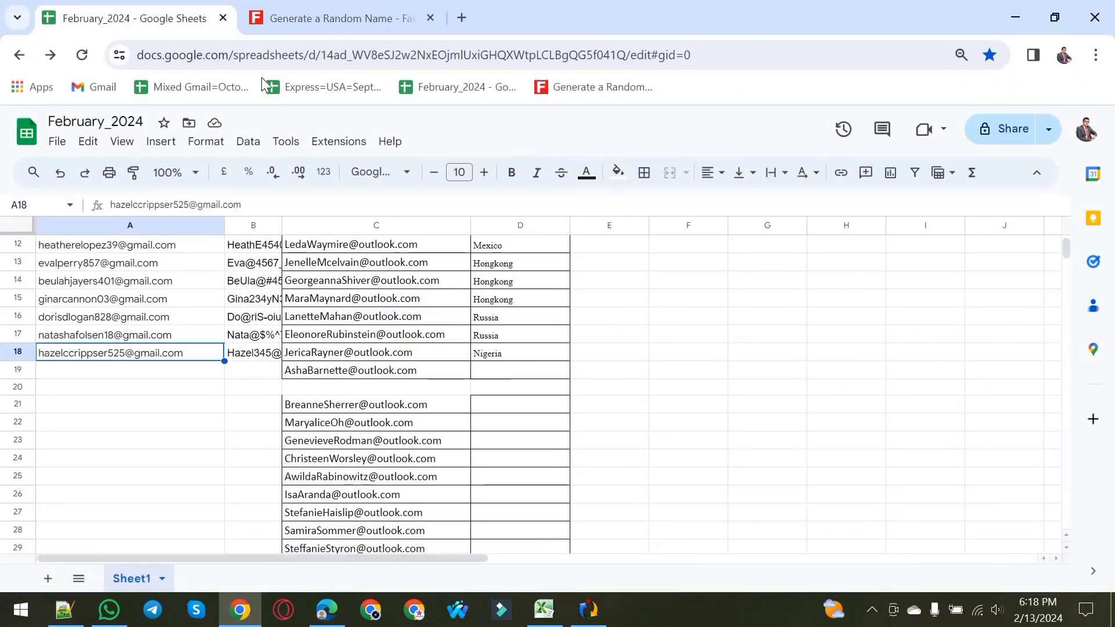
{"action": "left_click", "coordinate": [268, 23]}
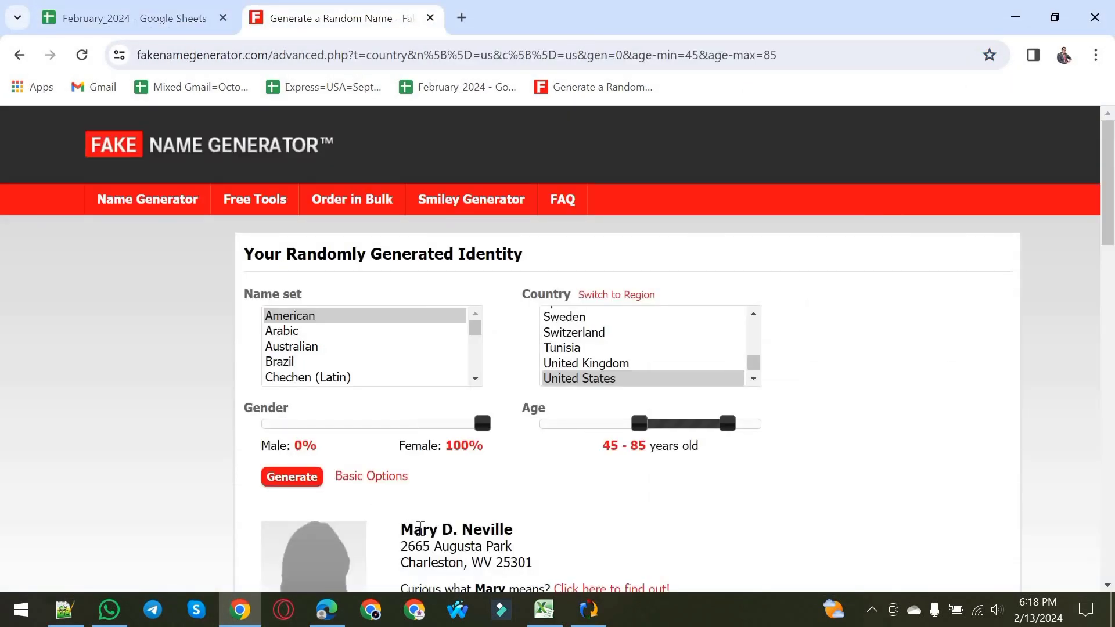
{"action": "triple_click", "coordinate": [420, 528]}
{"action": "key", "text": "ctrl+c"}
{"action": "left_click", "coordinate": [308, 479]}
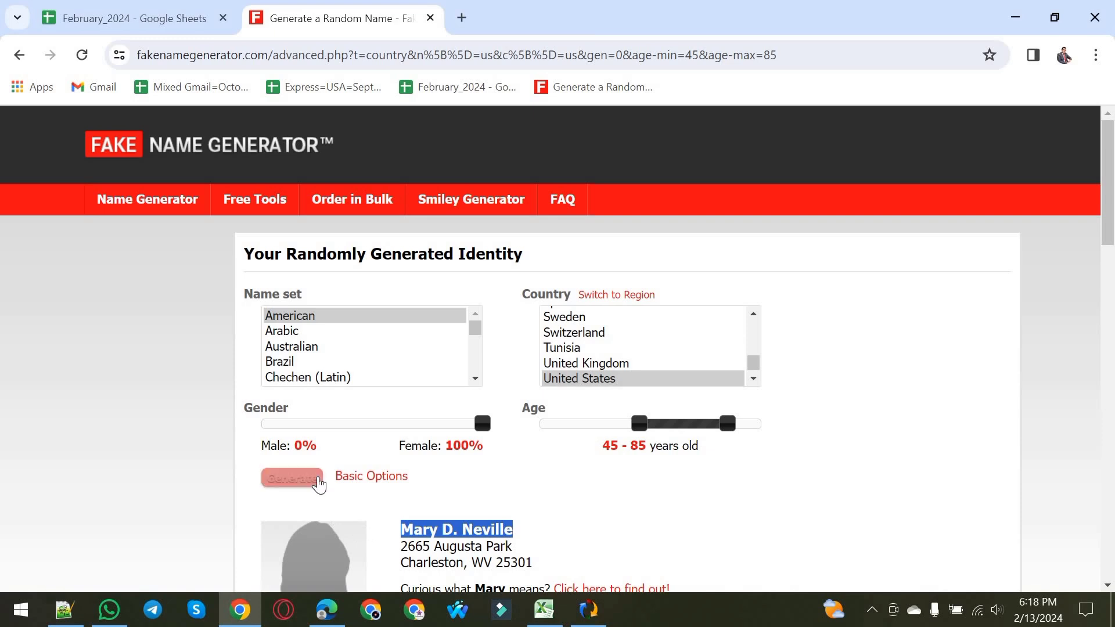
{"action": "left_click", "coordinate": [1011, 17]}
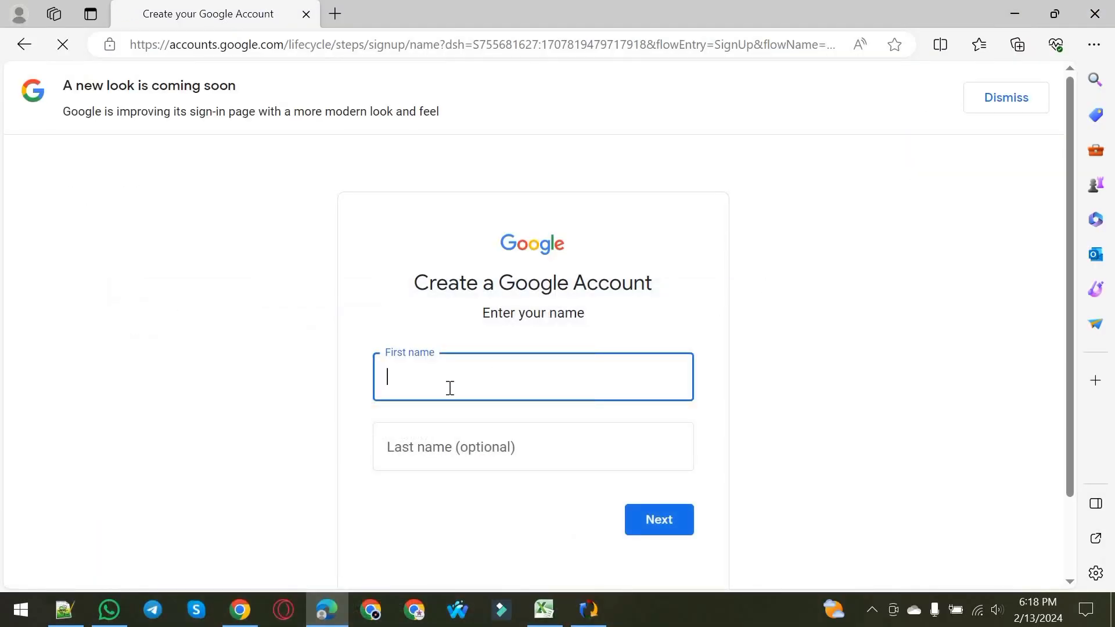
{"action": "key", "text": "ctrl+v"}
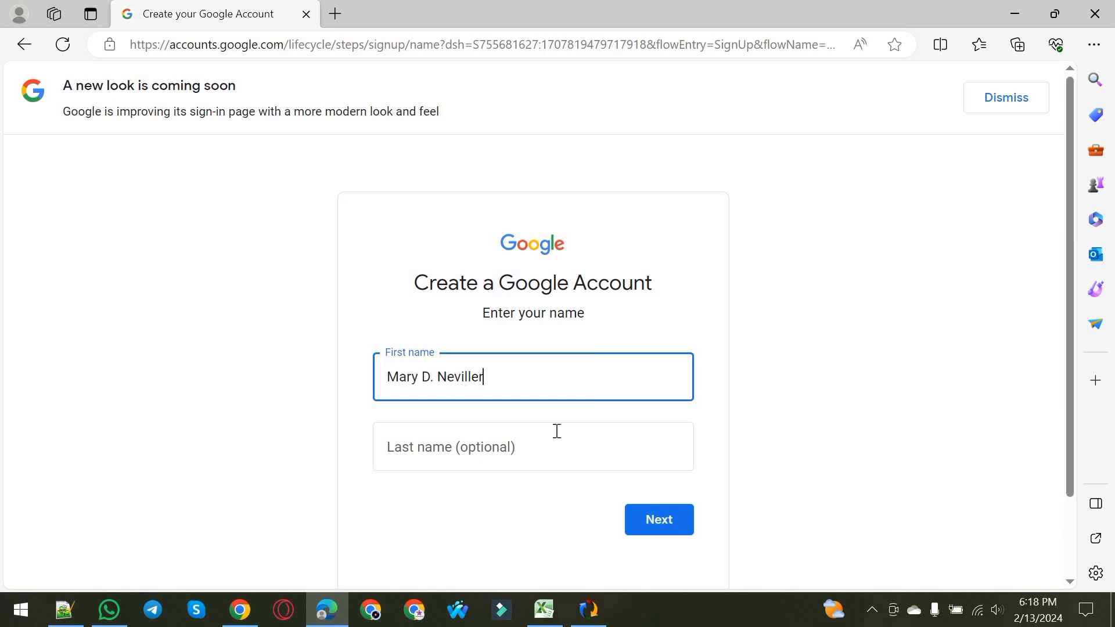
{"action": "left_click", "coordinate": [647, 537]}
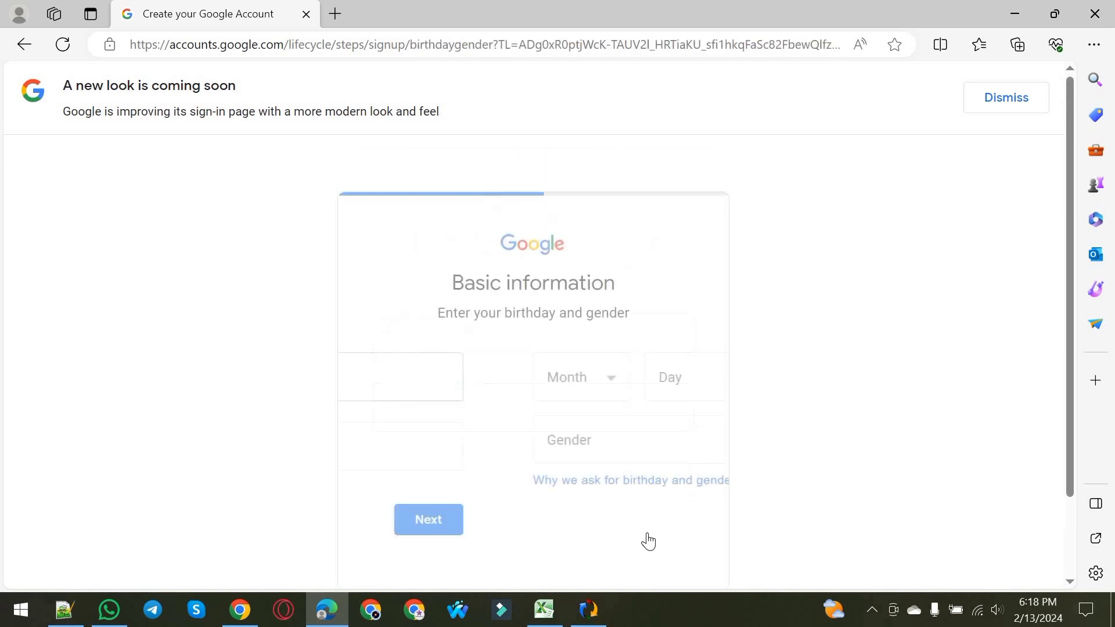
{"action": "left_click", "coordinate": [440, 393]}
{"action": "left_click", "coordinate": [423, 286]}
{"action": "left_click", "coordinate": [502, 372]}
{"action": "type", "text": "14"}
{"action": "left_click", "coordinate": [629, 382]}
{"action": "type", "text": "1944"}
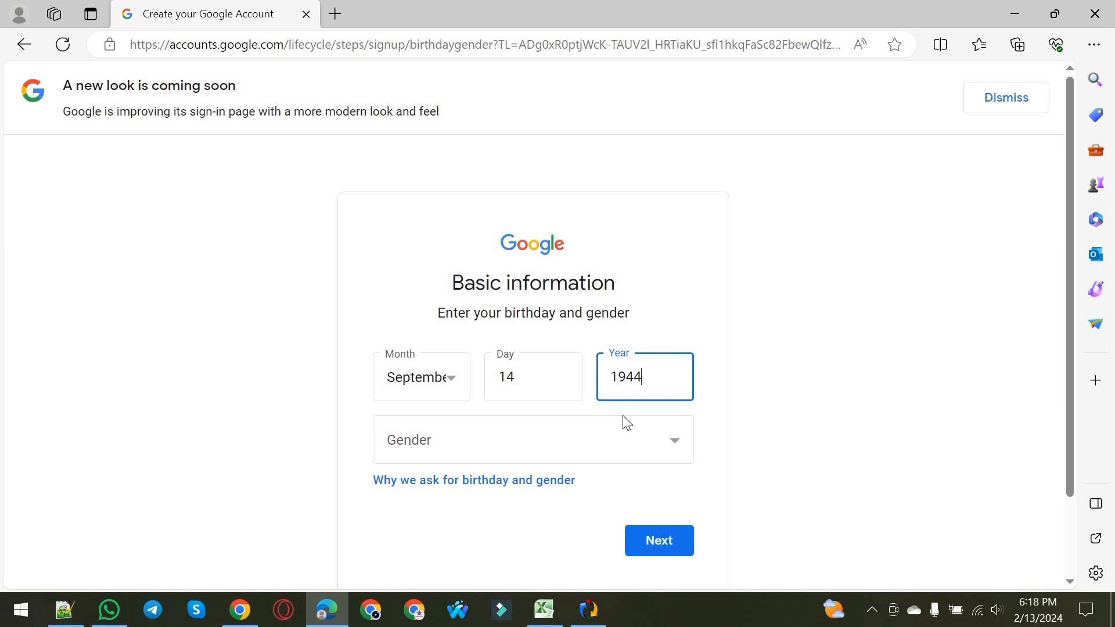
{"action": "type", "text": "4"}
Set gender to Female, submit, and take the first suggested Gmail address
{"action": "left_click", "coordinate": [610, 443]}
{"action": "left_click", "coordinate": [581, 476]}
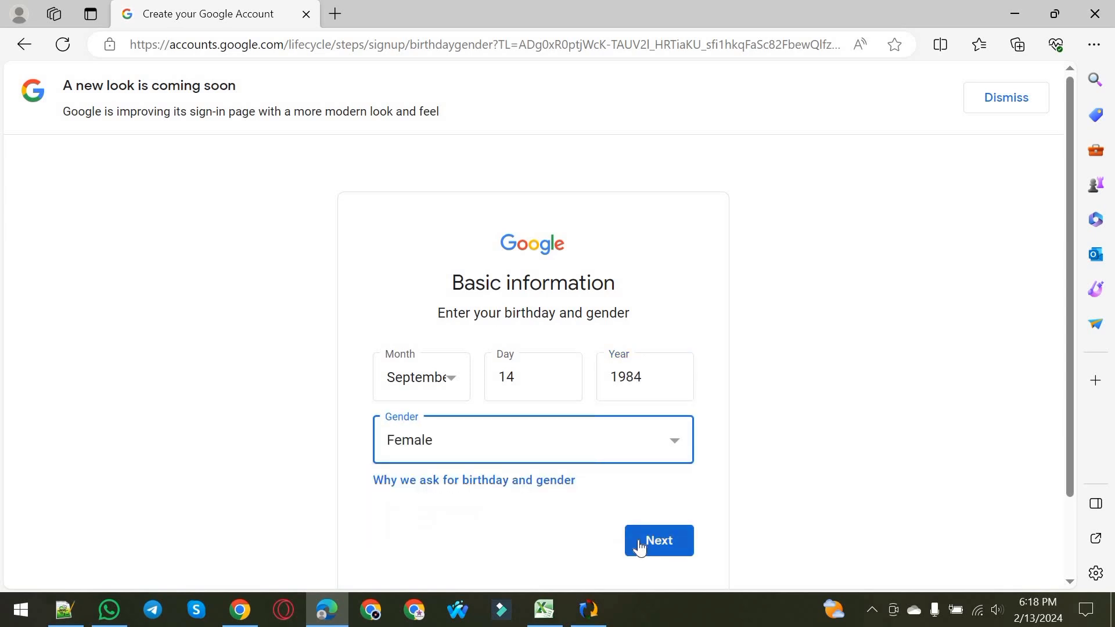
{"action": "left_click", "coordinate": [639, 546]}
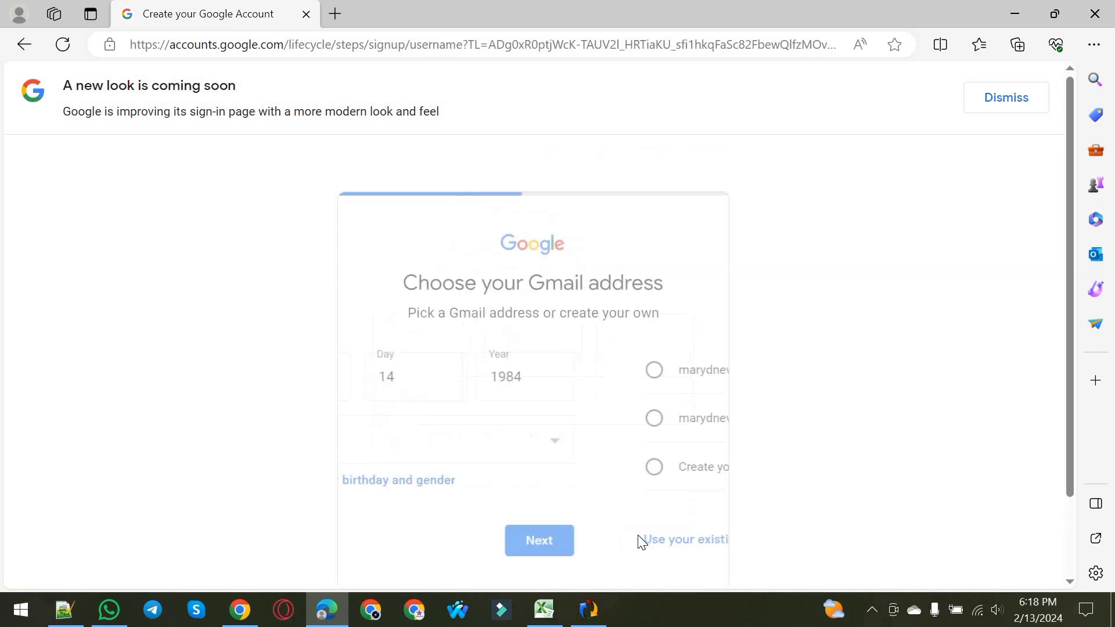
{"action": "left_click", "coordinate": [450, 383]}
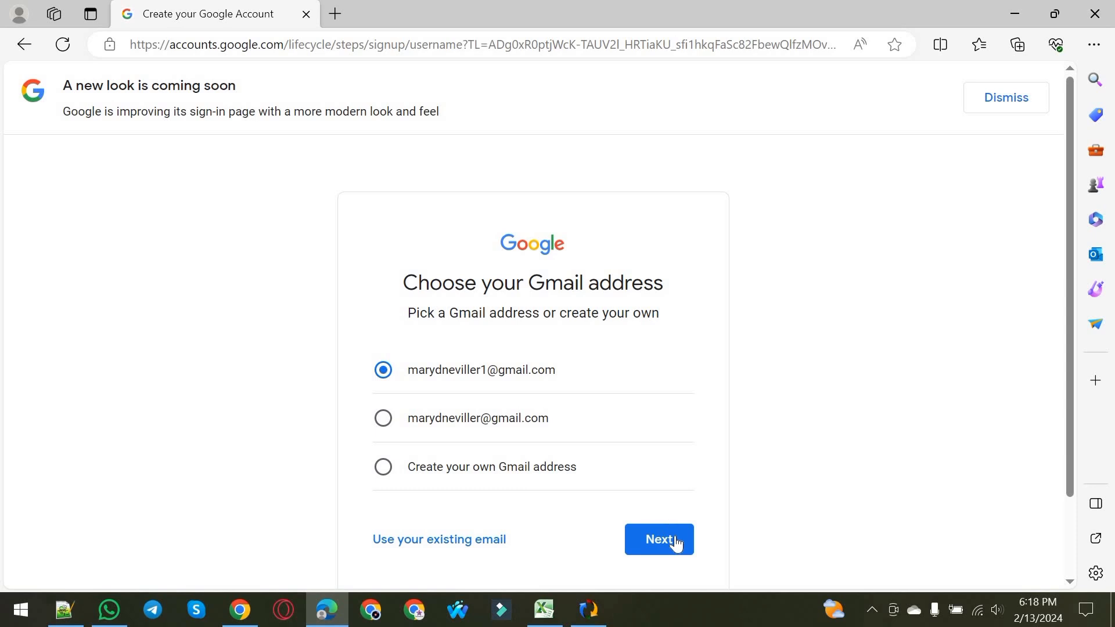
{"action": "left_click", "coordinate": [676, 541]}
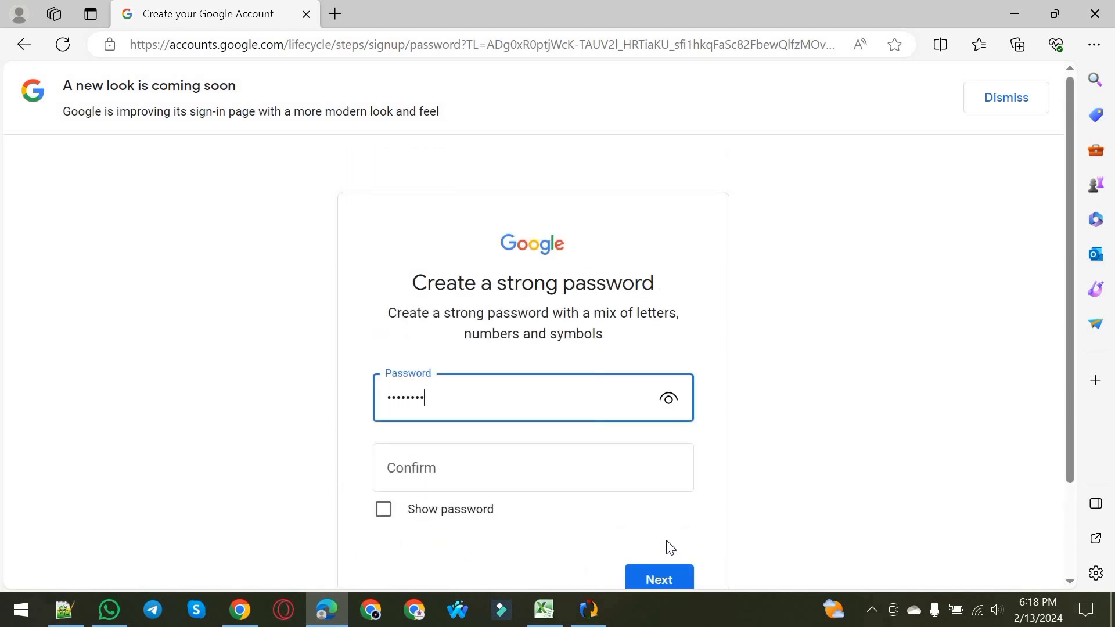
Paste the shown password into Confirm, hide it again, and submit the password
{"action": "left_click", "coordinate": [480, 520]}
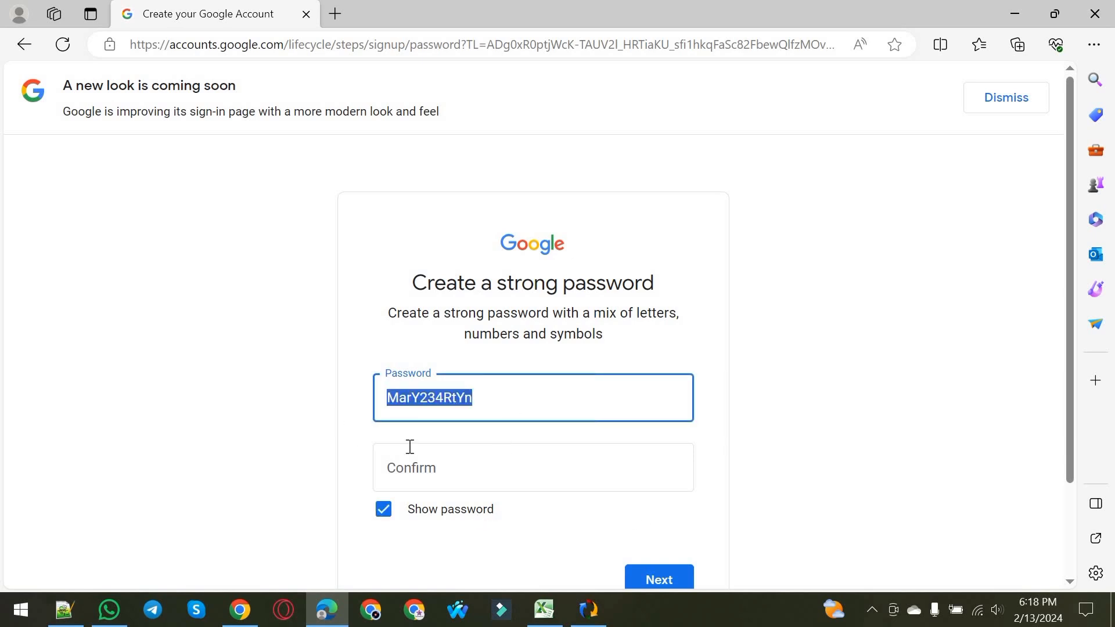
{"action": "left_click", "coordinate": [428, 477]}
{"action": "key", "text": "ctrl+v"}
{"action": "left_click", "coordinate": [384, 511]}
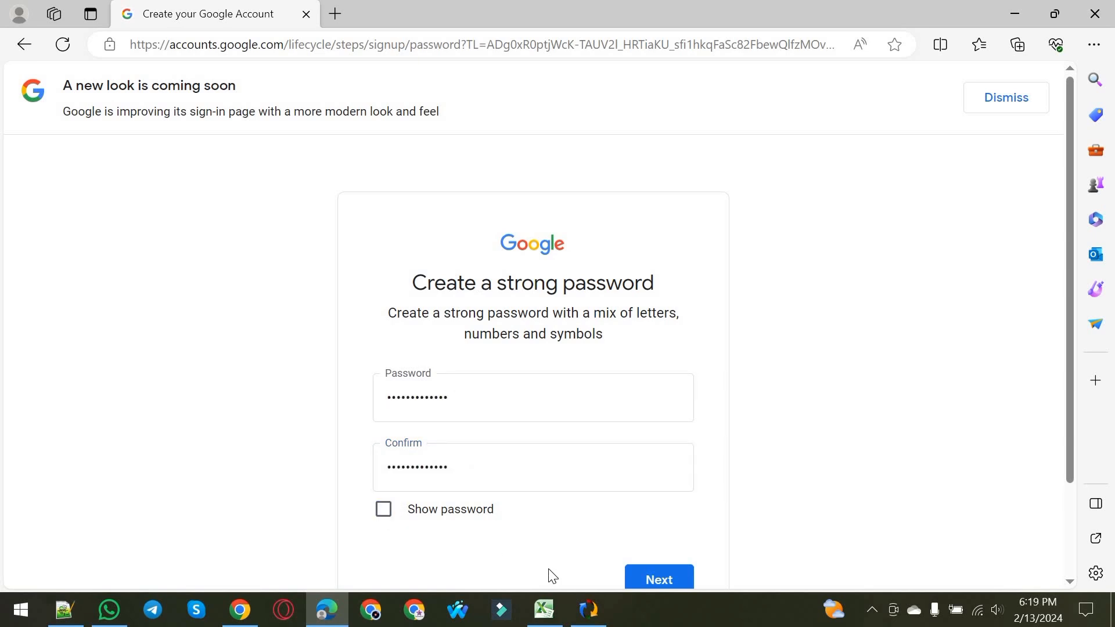
{"action": "scroll", "coordinate": [552, 576], "scroll_direction": "down", "scroll_amount": 2}
{"action": "left_click", "coordinate": [677, 462]}
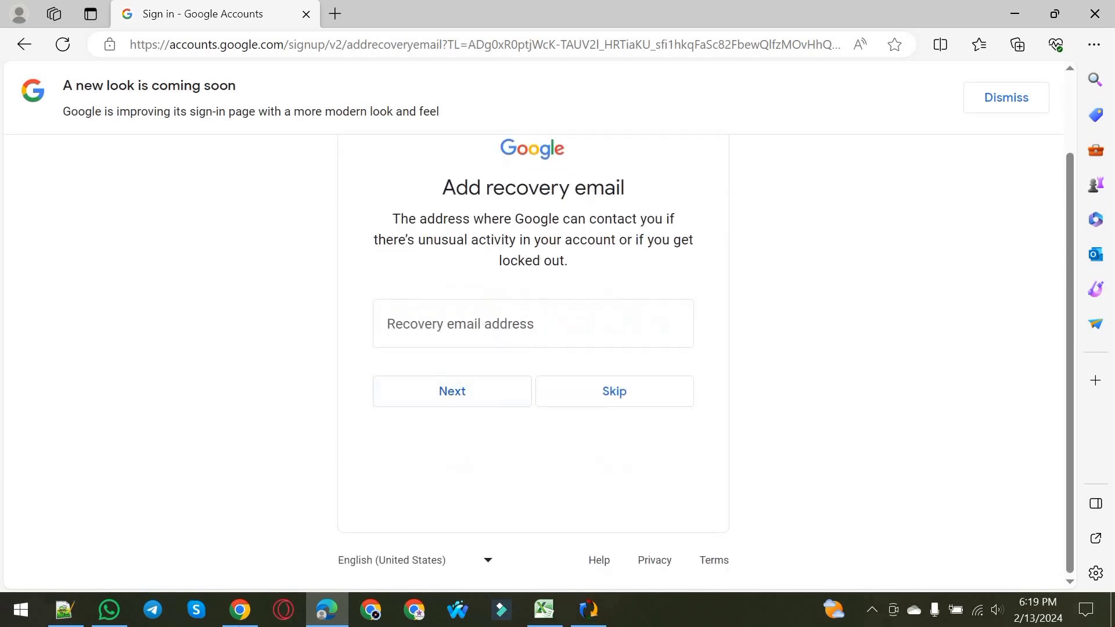
Paste the password into February_2024 cell B19 and copy the recovery email from C19
{"action": "left_click", "coordinate": [240, 610]}
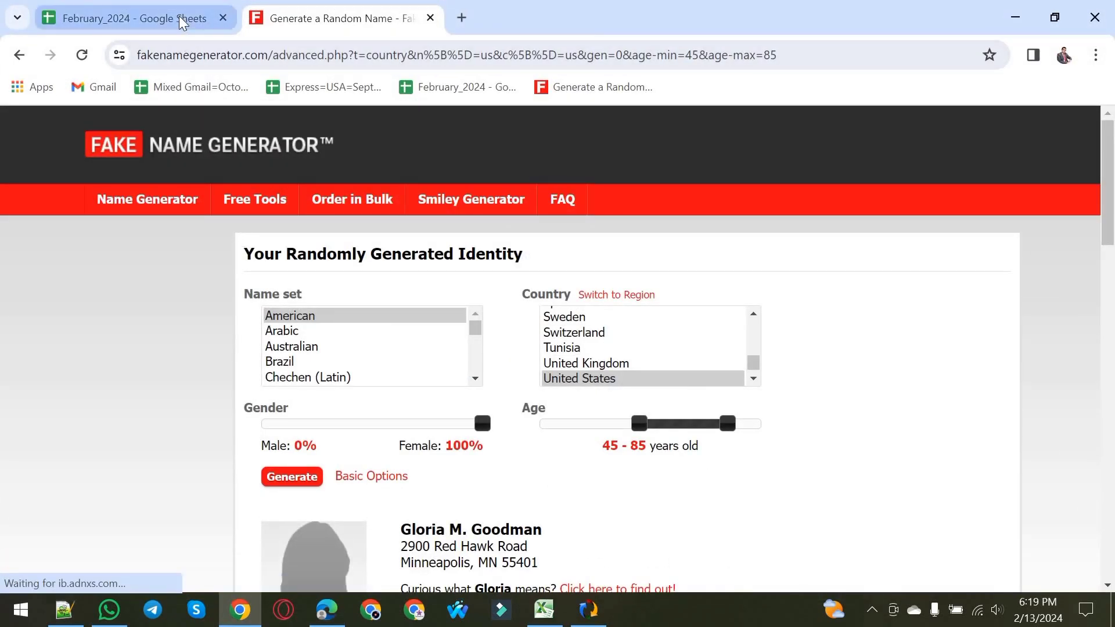
{"action": "left_click", "coordinate": [184, 18]}
{"action": "left_click", "coordinate": [248, 372]}
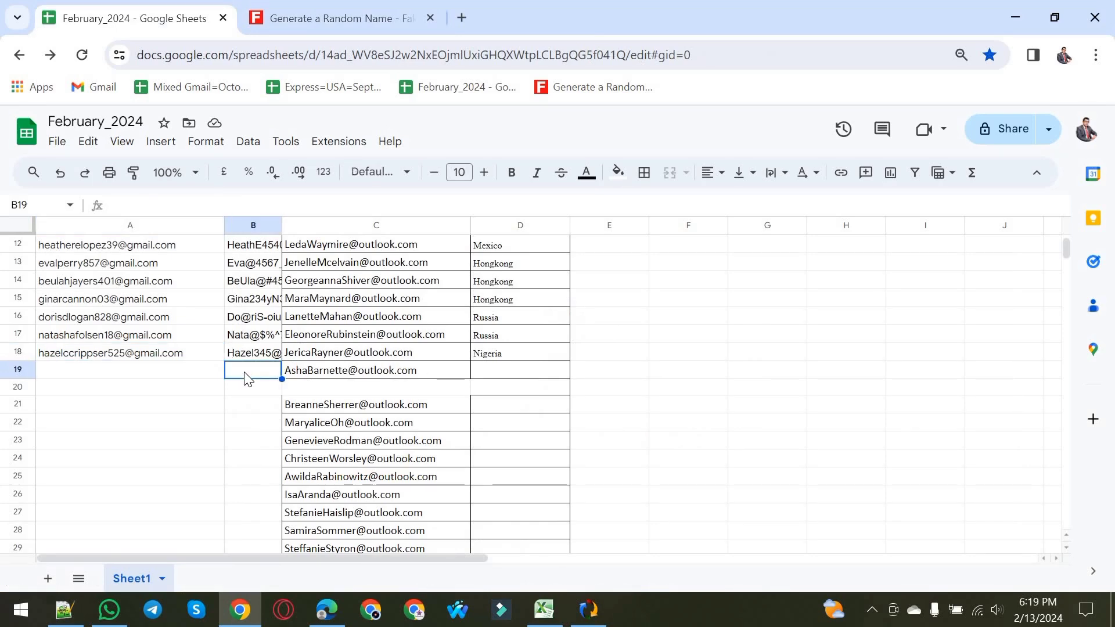
{"action": "left_click", "coordinate": [319, 374]}
{"action": "key", "text": "ctrl+c"}
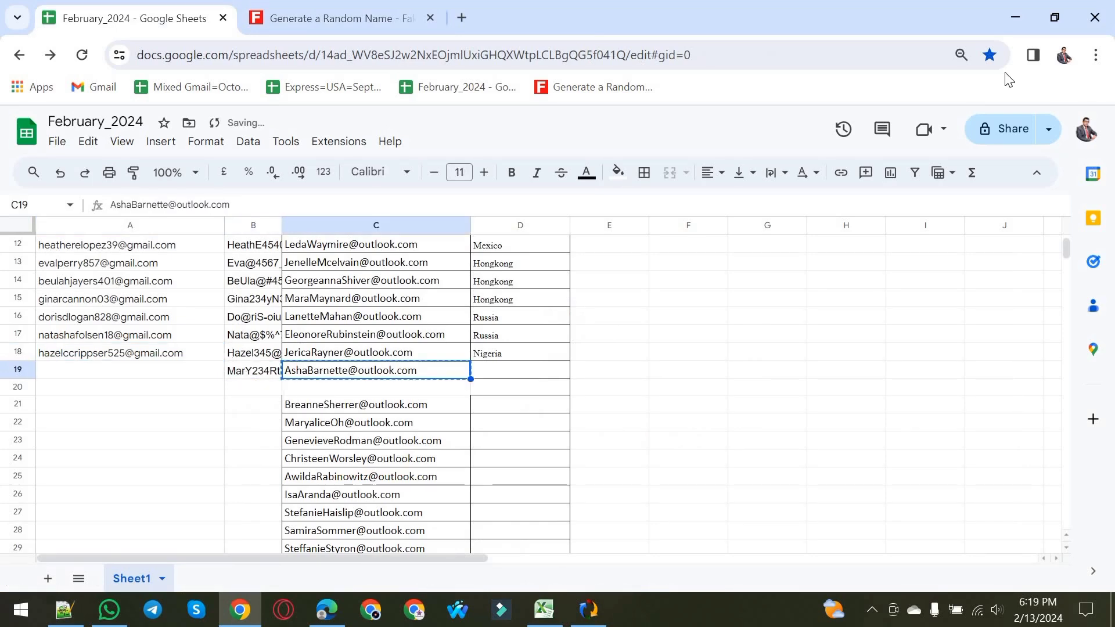
{"action": "left_click", "coordinate": [1010, 17]}
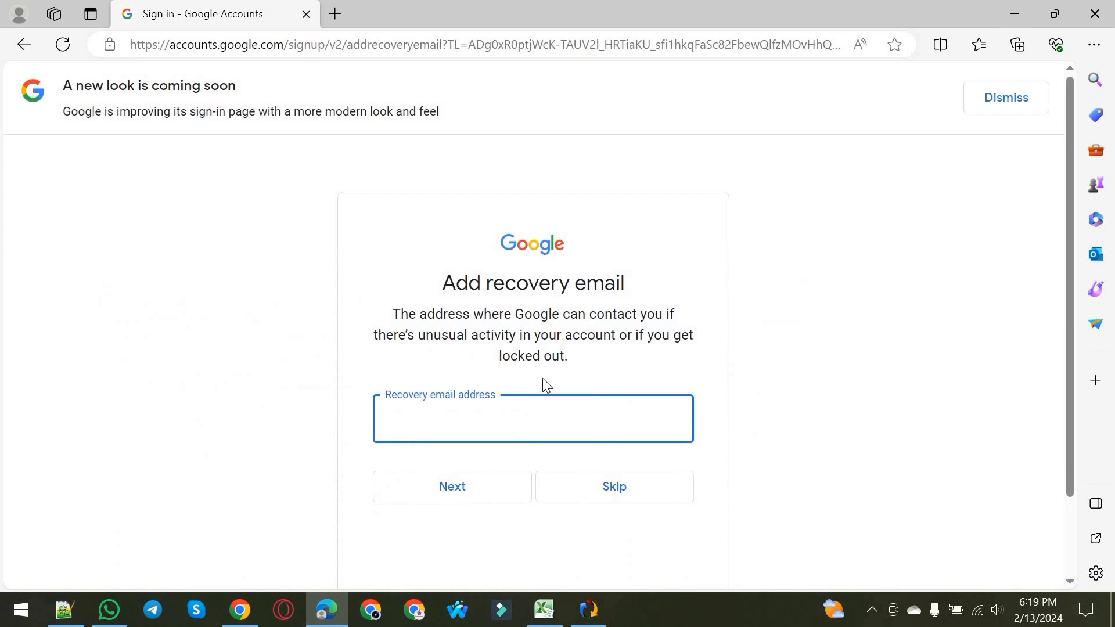
Paste the recovery email, accept the account review, and agree to the Privacy and Terms
{"action": "key", "text": "ctrl+v"}
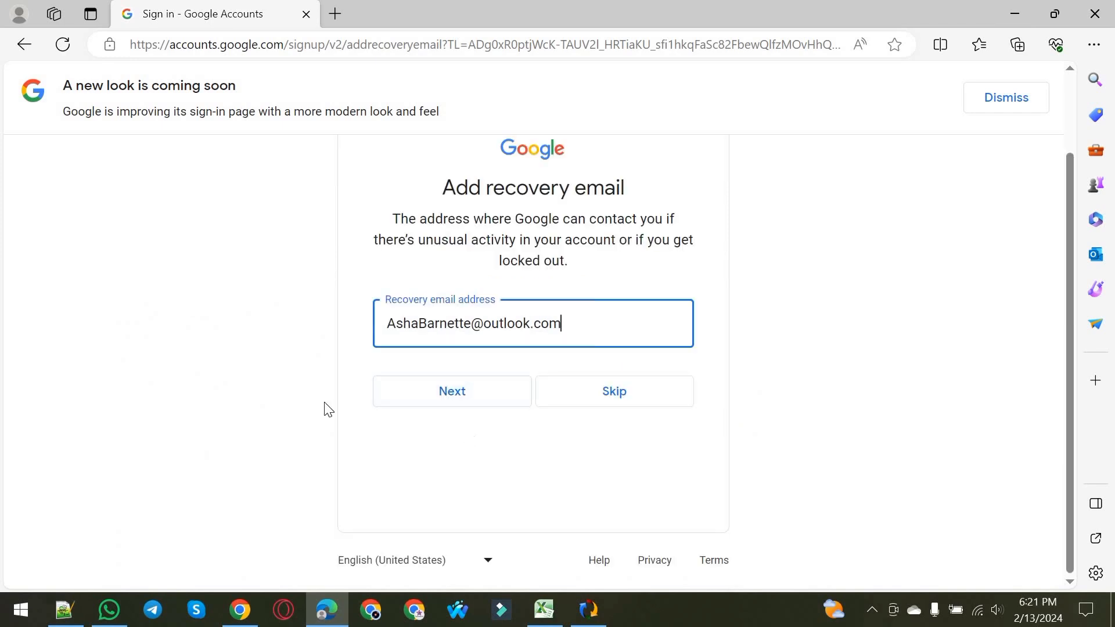
{"action": "left_click", "coordinate": [453, 395]}
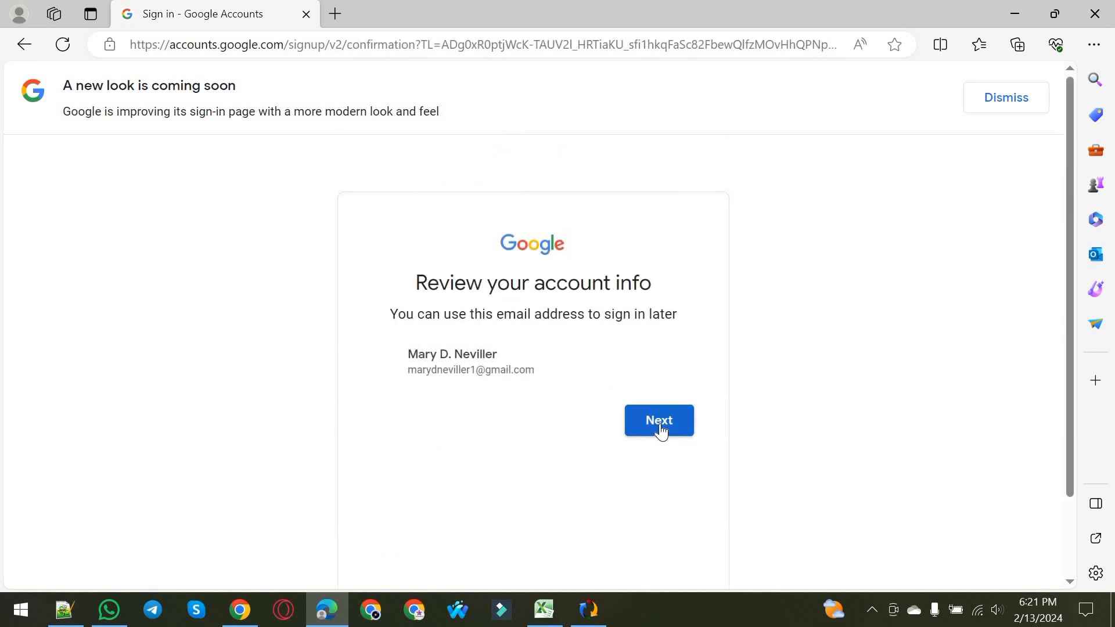
{"action": "left_click", "coordinate": [661, 430]}
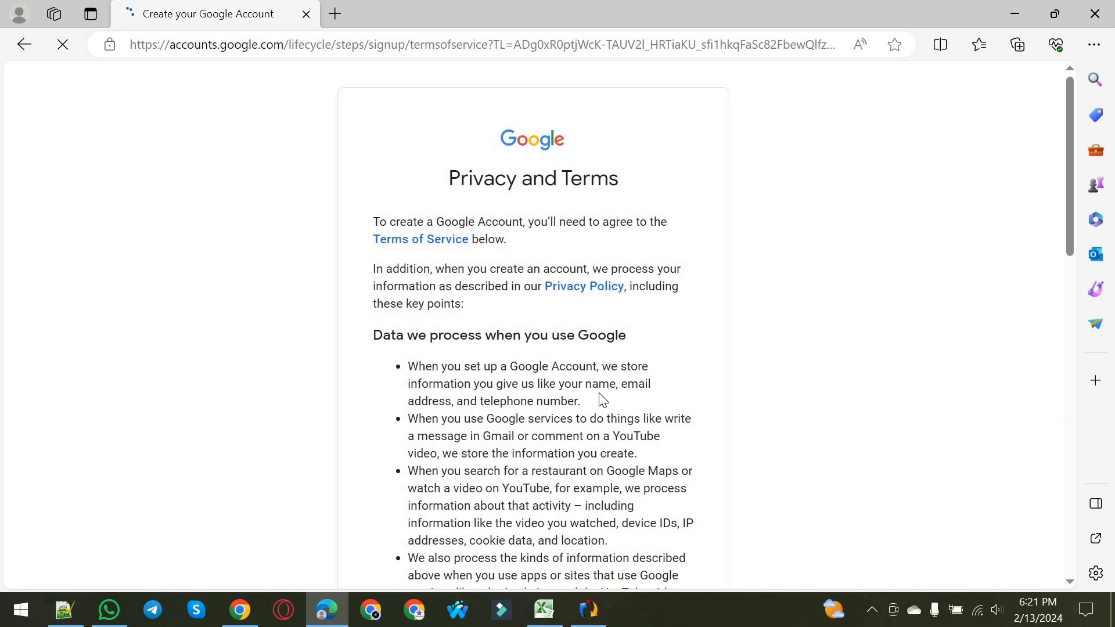
{"action": "scroll", "coordinate": [602, 399], "scroll_direction": "down", "scroll_amount": 8}
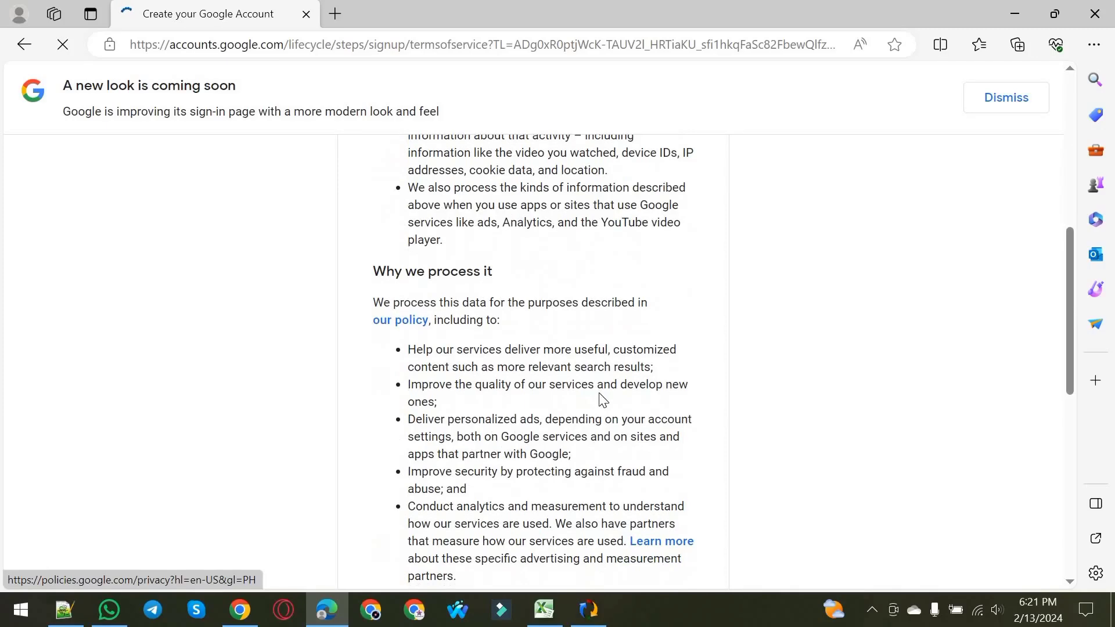
{"action": "scroll", "coordinate": [598, 400], "scroll_direction": "down", "scroll_amount": 15}
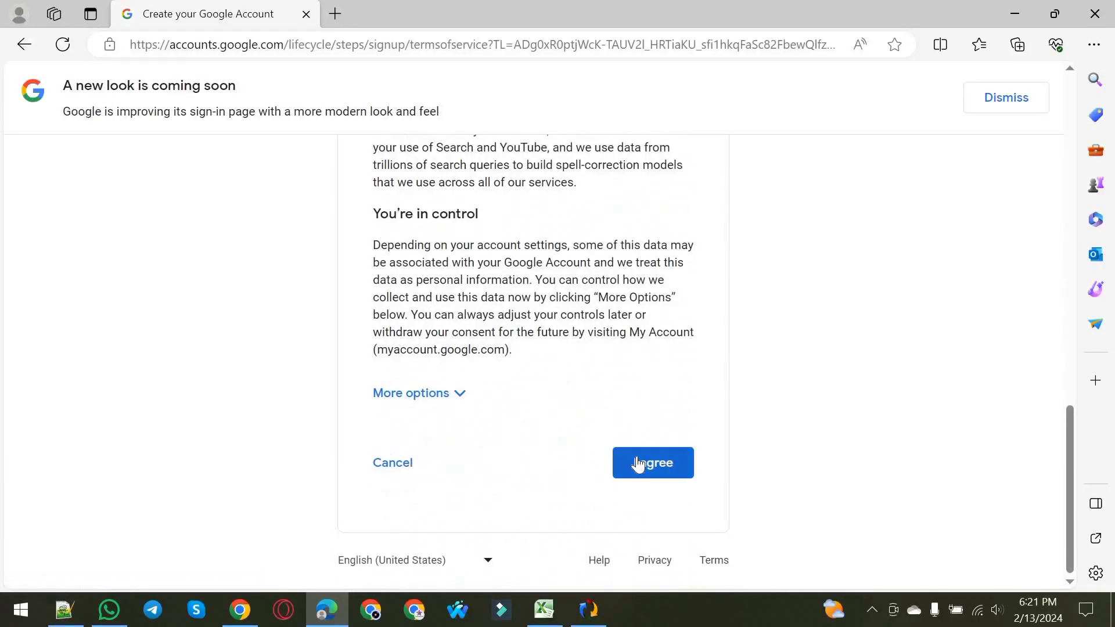
{"action": "left_click", "coordinate": [638, 463]}
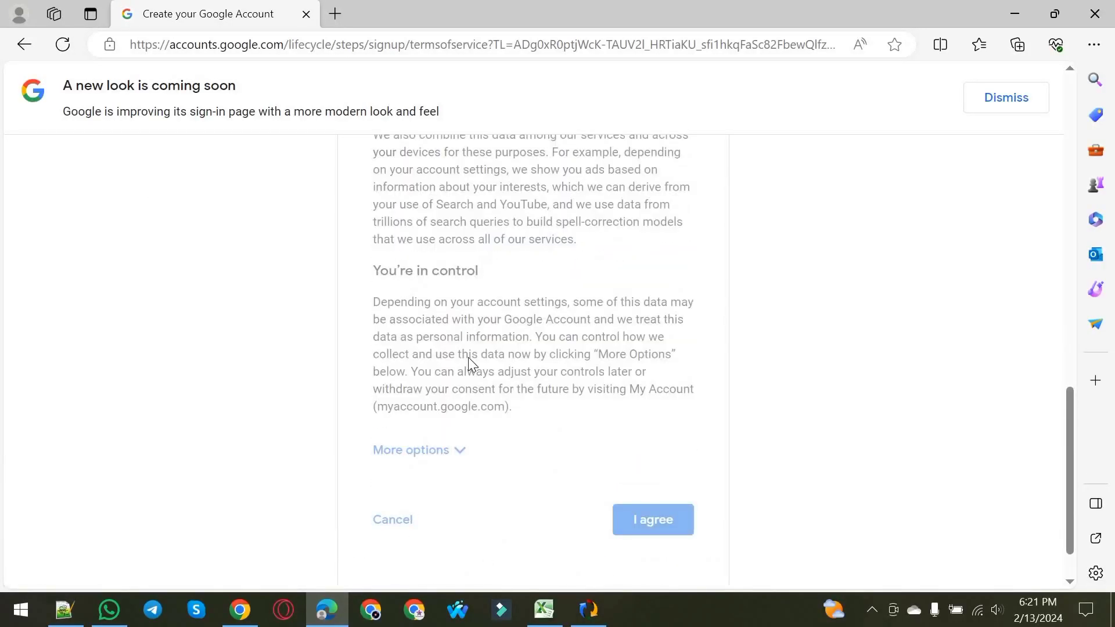
Check the VPN location, enter Philipnes in cell D19, and bring the Edge account page forward
{"action": "left_click", "coordinate": [583, 613]}
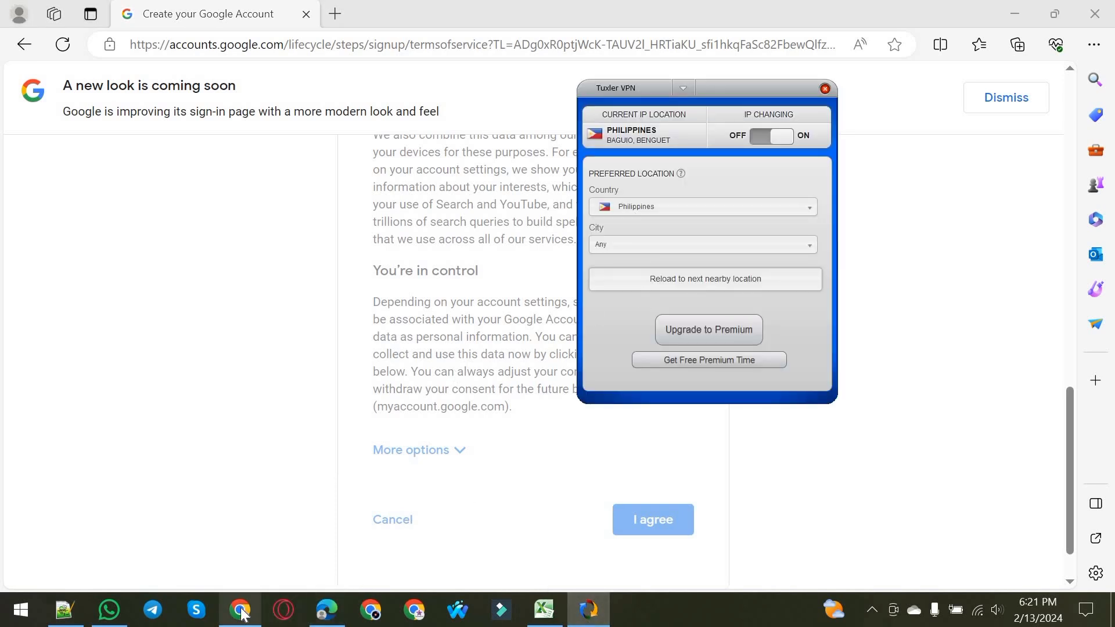
{"action": "left_click", "coordinate": [241, 612]}
{"action": "left_click", "coordinate": [524, 374]}
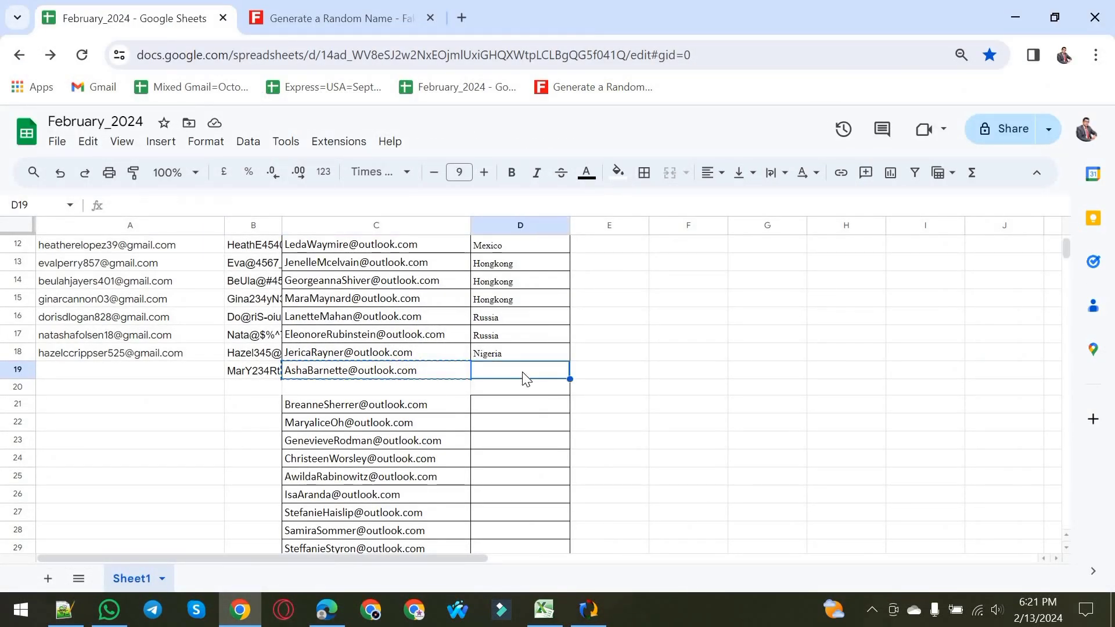
{"action": "type", "text": "Phil"}
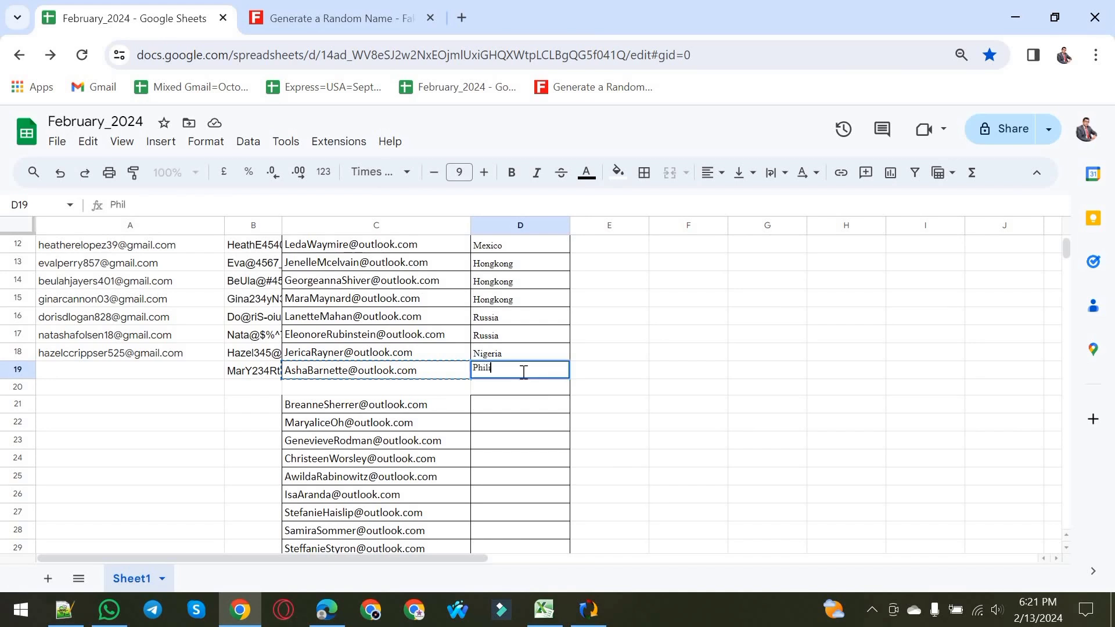
{"action": "type", "text": "ipnes"}
{"action": "key", "text": "Return"}
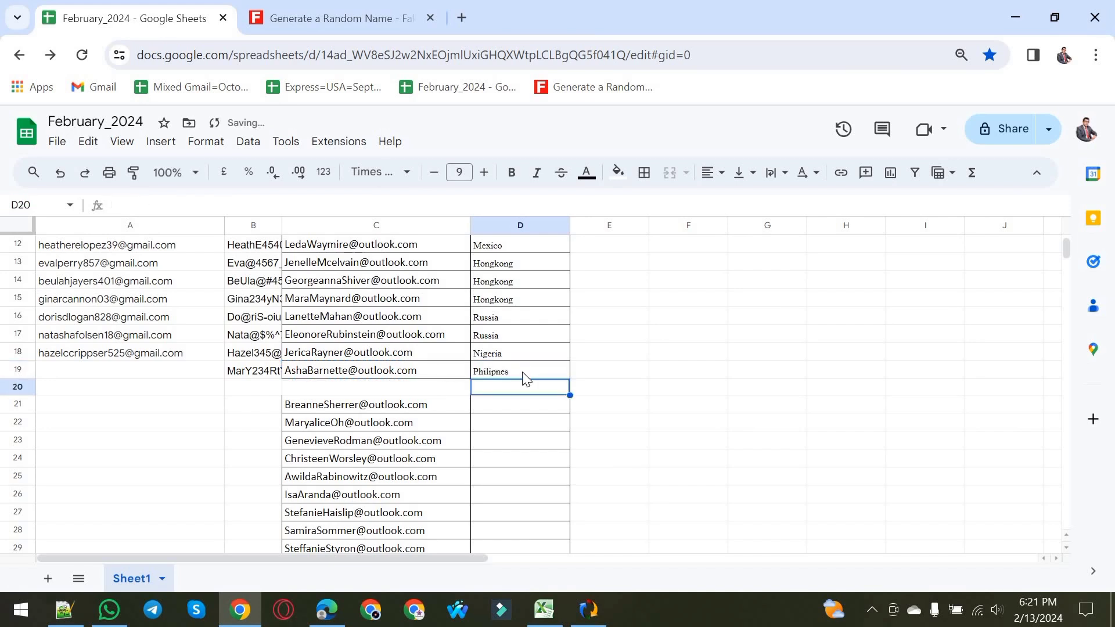
{"action": "left_click", "coordinate": [211, 388]}
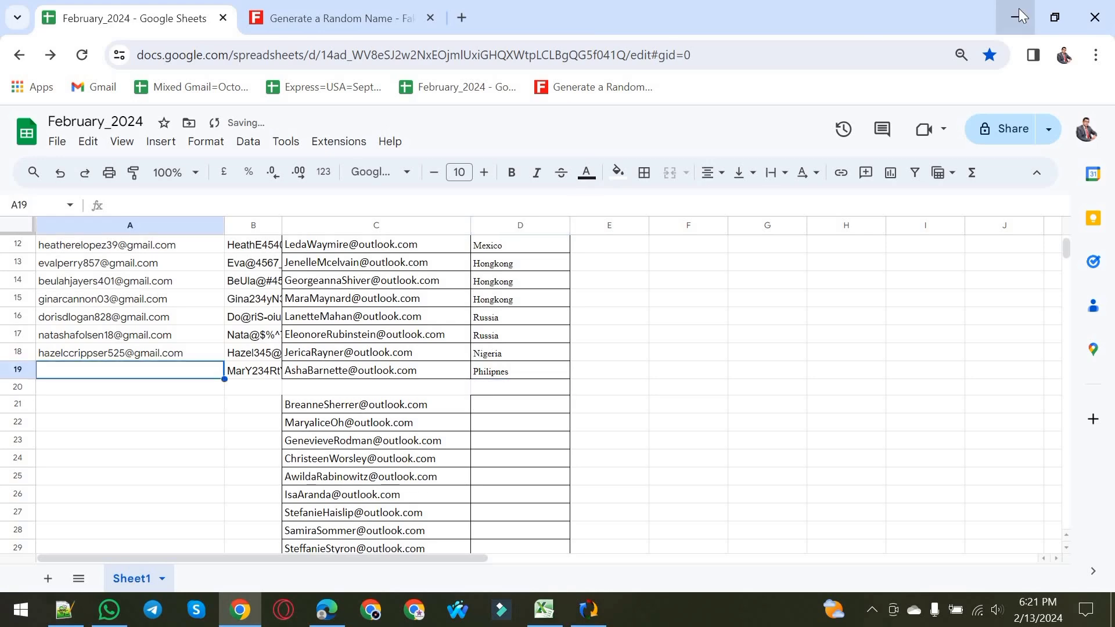
{"action": "left_click", "coordinate": [1015, 17]}
{"action": "left_click", "coordinate": [660, 9]}
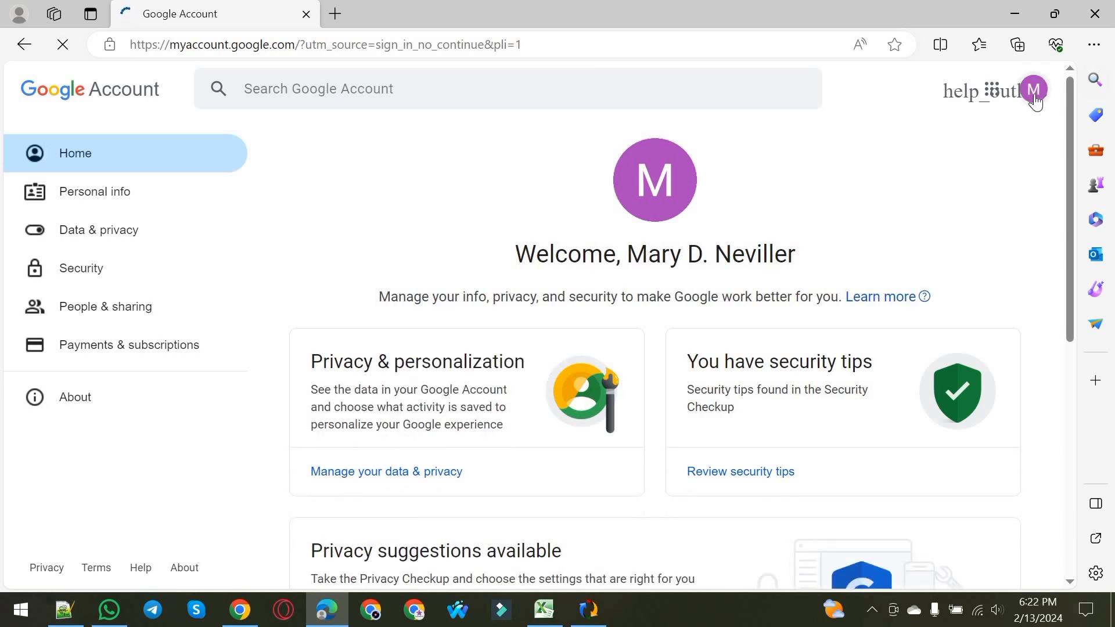
Copy the new account's Gmail address from the Google profile panel
{"action": "left_click", "coordinate": [1034, 96]}
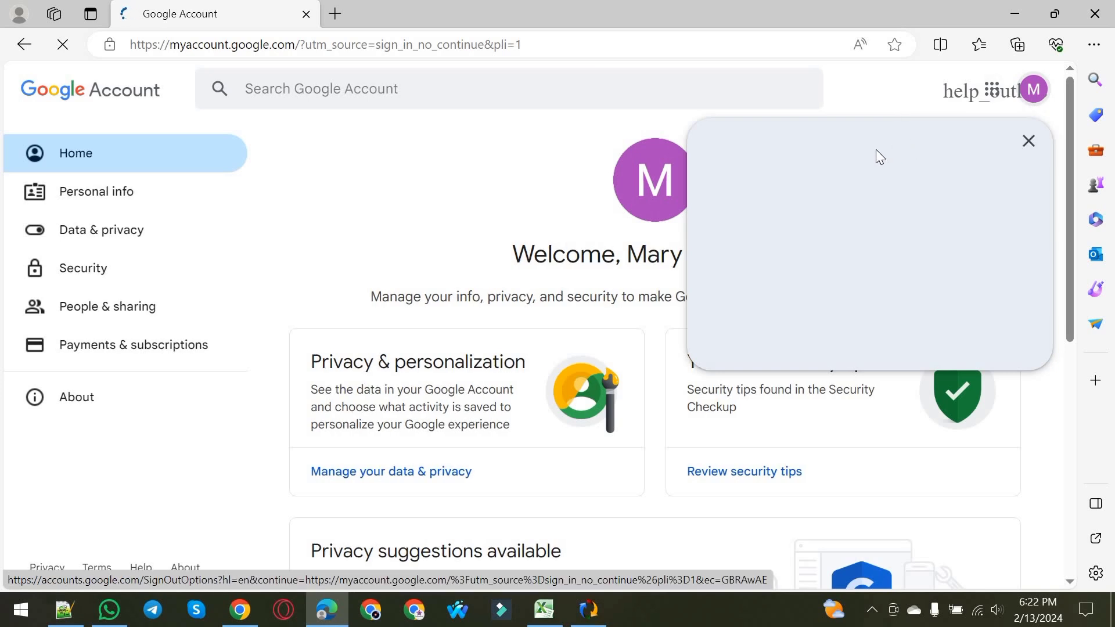
{"action": "double_click", "coordinate": [843, 140]}
{"action": "triple_click", "coordinate": [843, 140]}
{"action": "right_click", "coordinate": [813, 157]}
{"action": "left_click", "coordinate": [789, 157]}
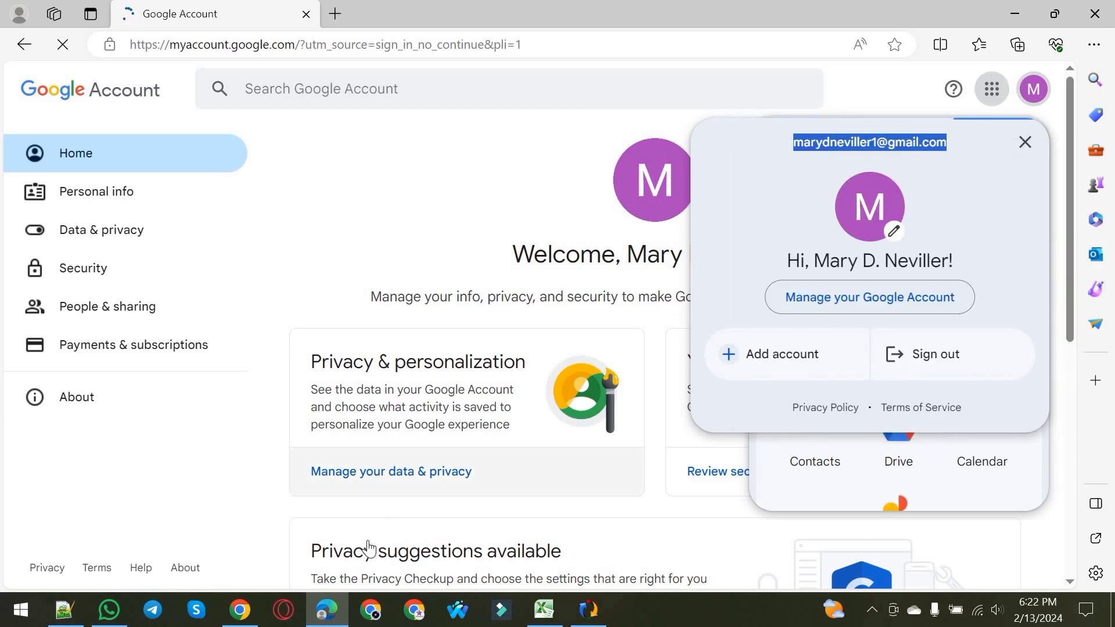
Paste the address into A19, left-align it, reset its fill colour, and minimize the sheet
{"action": "left_click", "coordinate": [240, 610]}
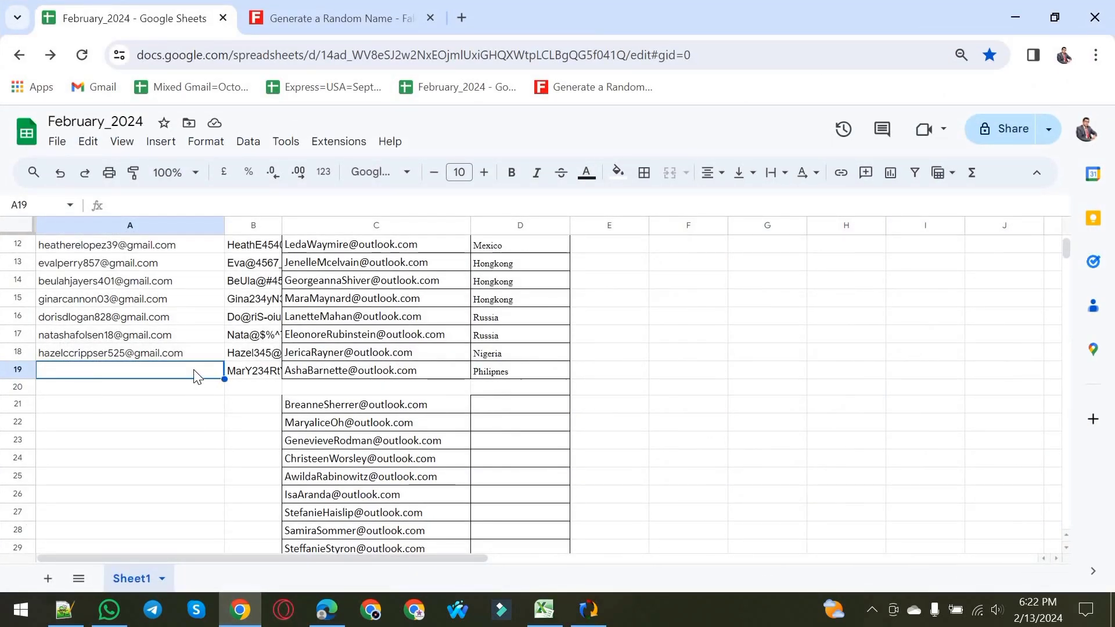
{"action": "key", "text": "ctrl+v"}
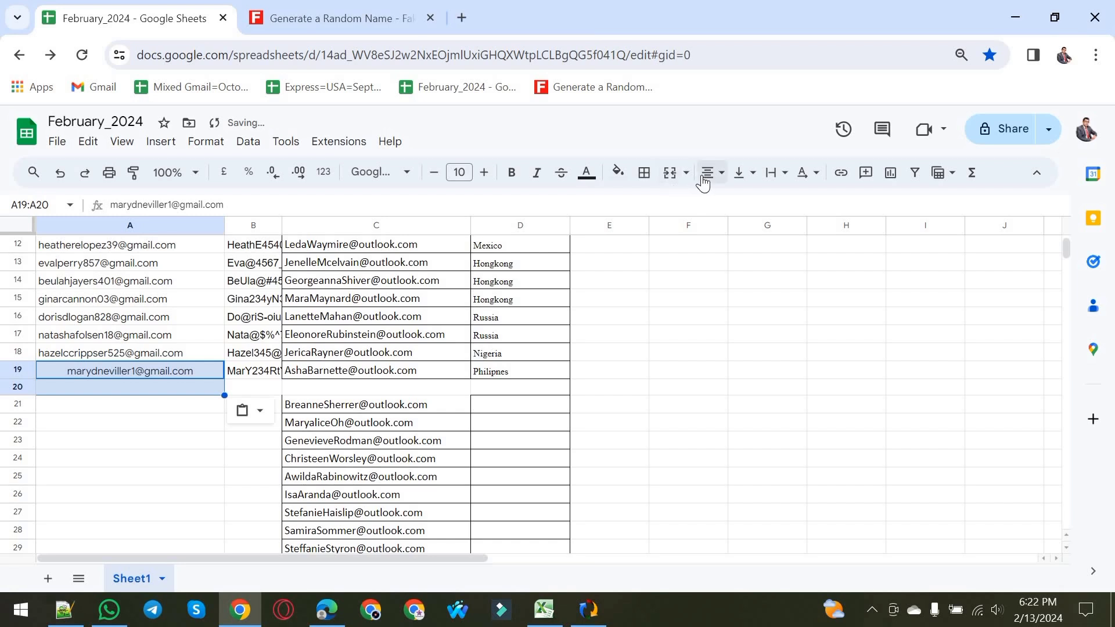
{"action": "left_click", "coordinate": [709, 173]}
{"action": "left_click", "coordinate": [710, 203]}
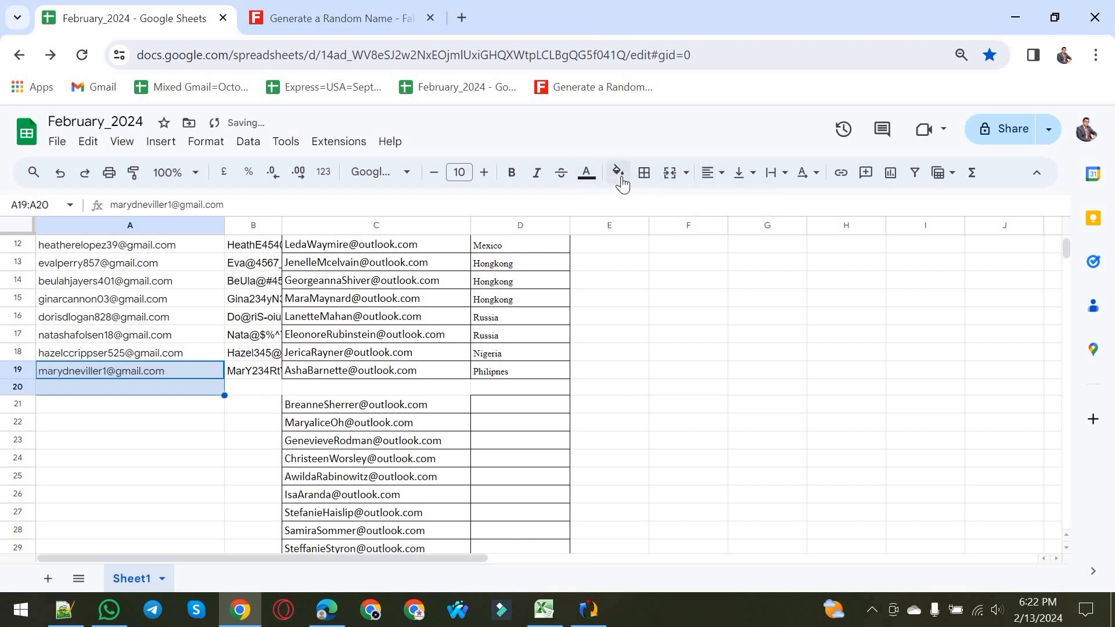
{"action": "left_click", "coordinate": [617, 173]}
{"action": "left_click", "coordinate": [634, 205]}
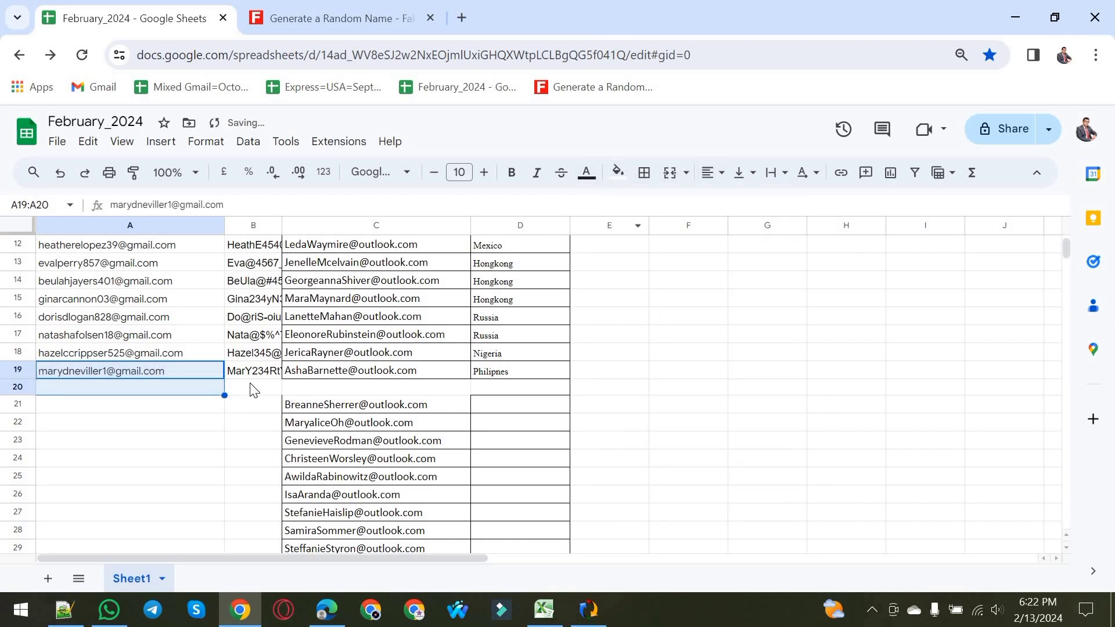
{"action": "left_click", "coordinate": [254, 389]}
{"action": "left_click", "coordinate": [1016, 15]}
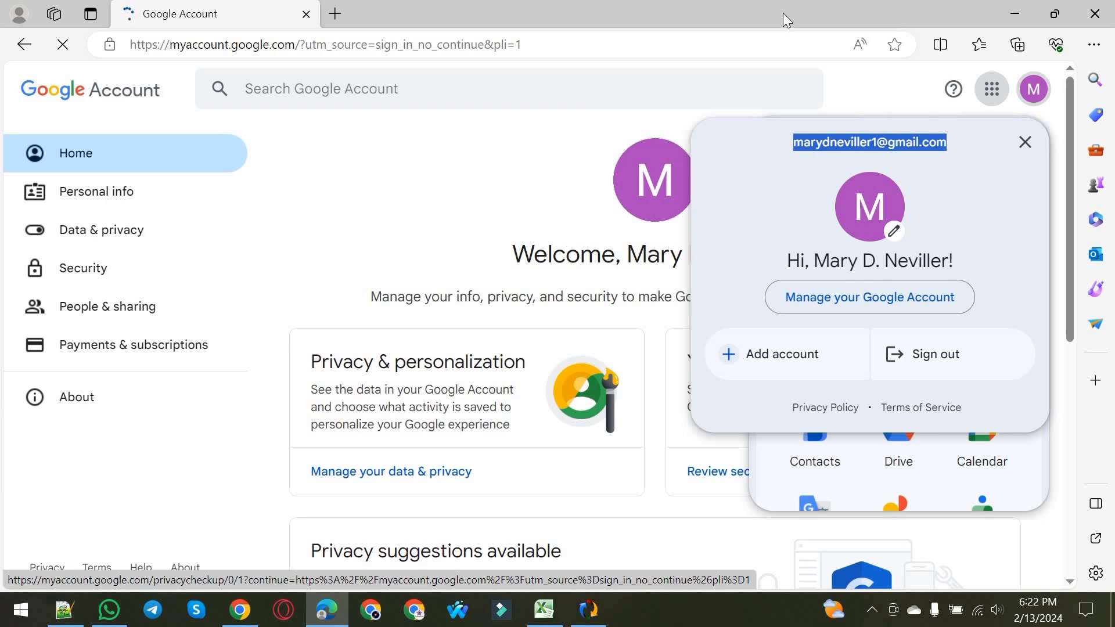
Restore Edge down, refresh the desktop several times, then maximize Edge again
{"action": "left_click", "coordinate": [1055, 16]}
{"action": "right_click", "coordinate": [926, 68]}
{"action": "left_click", "coordinate": [939, 79]}
{"action": "right_click", "coordinate": [939, 83]}
{"action": "left_click", "coordinate": [941, 93]}
{"action": "right_click", "coordinate": [943, 99]}
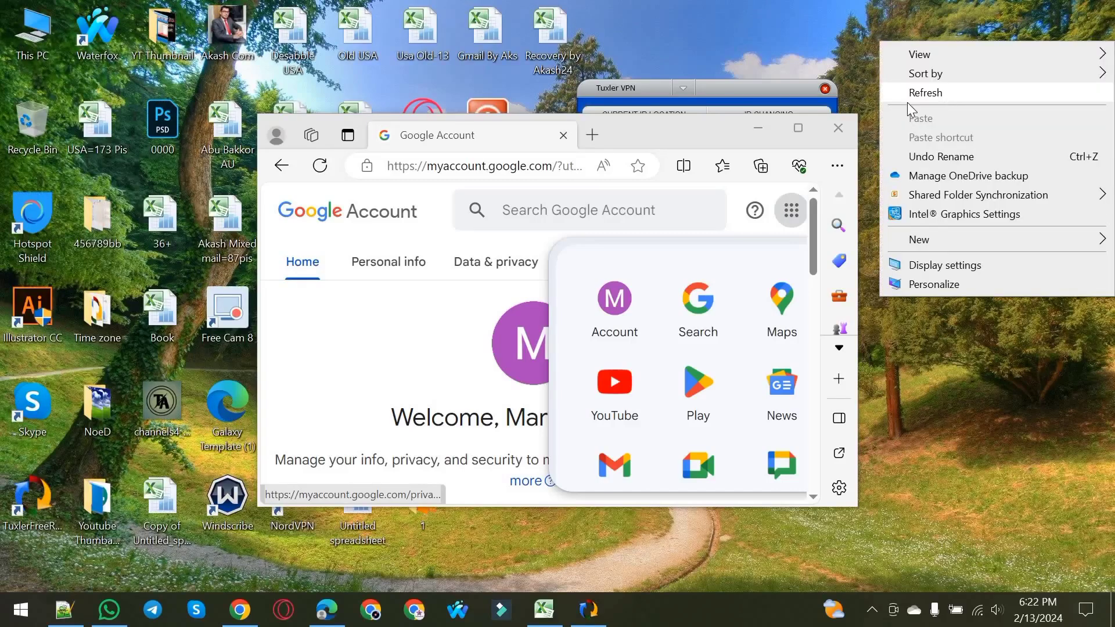
{"action": "left_click", "coordinate": [943, 100]}
{"action": "double_click", "coordinate": [705, 129]}
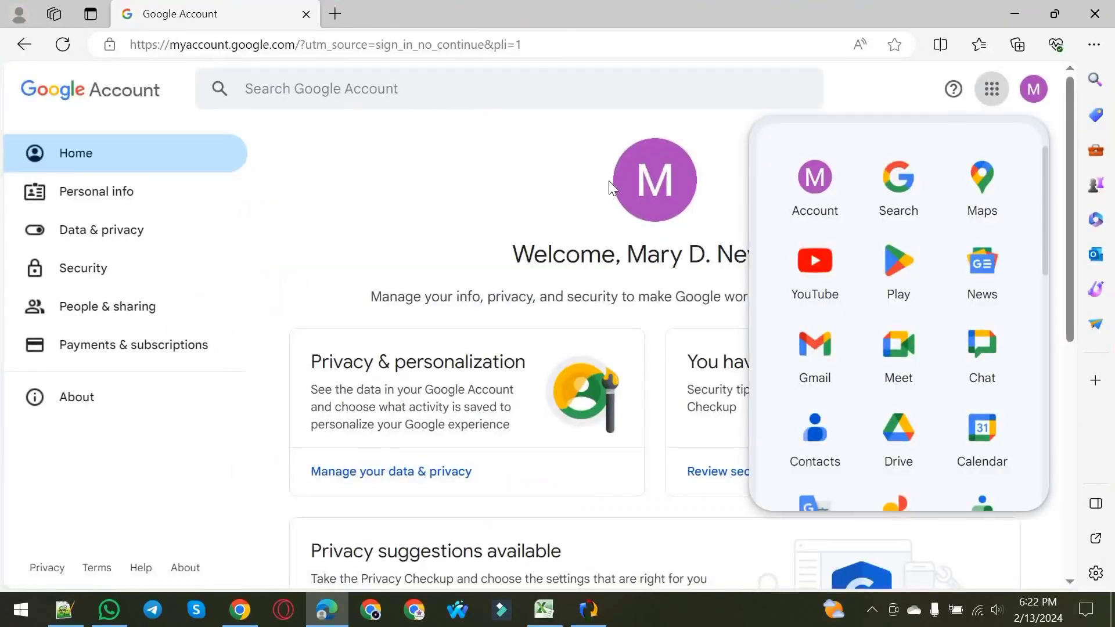
Clear all Edge browsing data for all time, then minimize Edge and refresh the desktop
{"action": "key", "text": "ctrl+shift+Delete"}
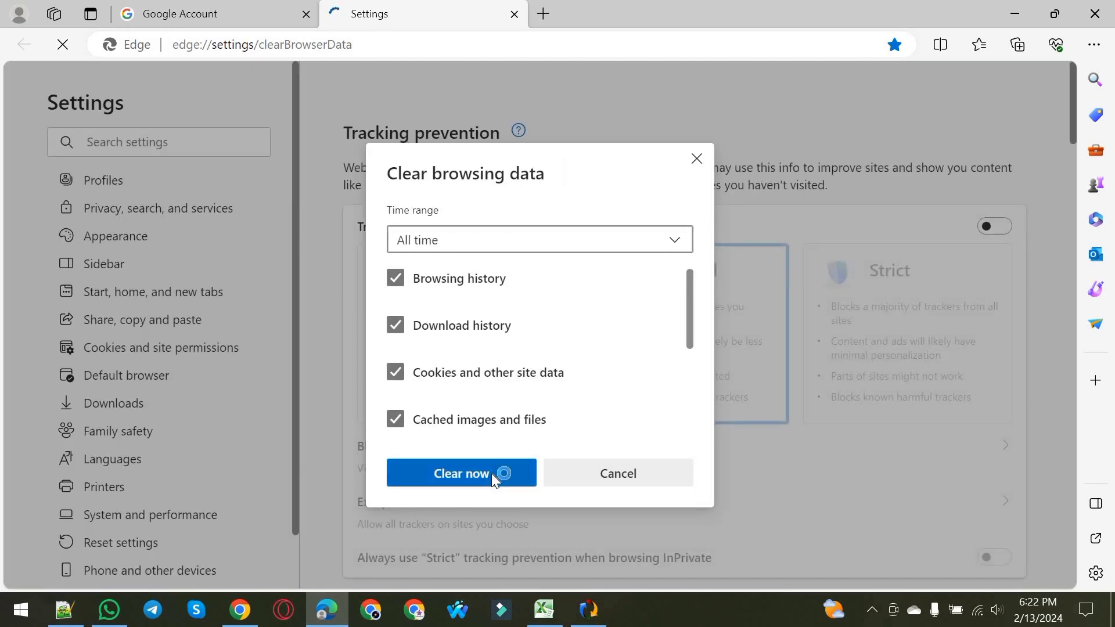
{"action": "left_click", "coordinate": [491, 473]}
{"action": "left_click", "coordinate": [1013, 9]}
{"action": "right_click", "coordinate": [860, 29]}
{"action": "left_click", "coordinate": [897, 81]}
Turn off IP changing and exit Tuxler VPN, then refresh the desktop
{"action": "left_click", "coordinate": [765, 135]}
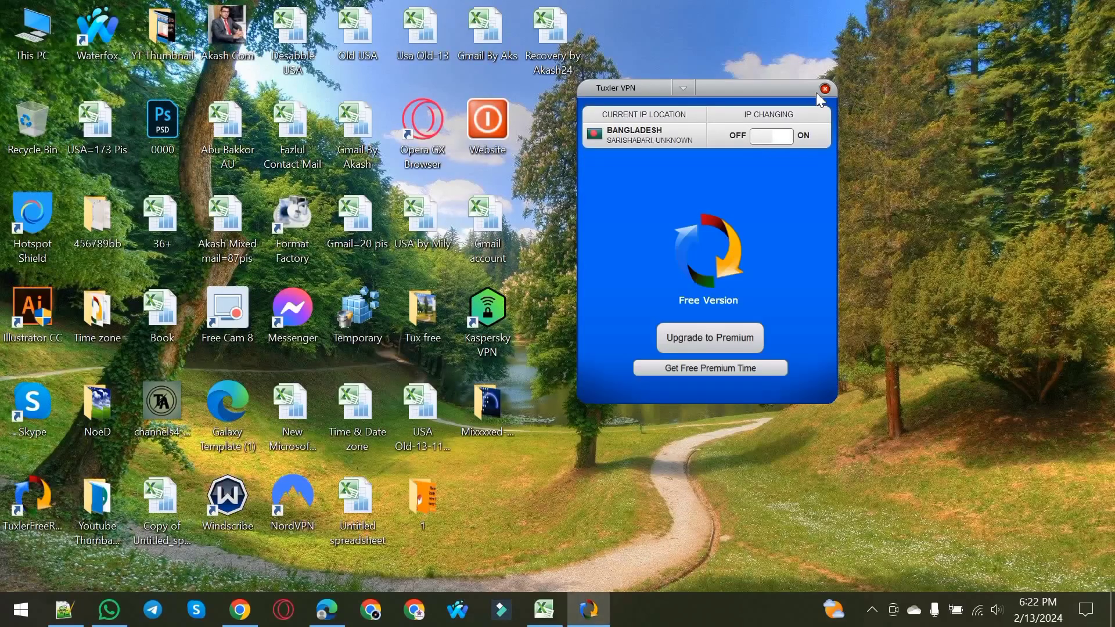
{"action": "left_click", "coordinate": [684, 87]}
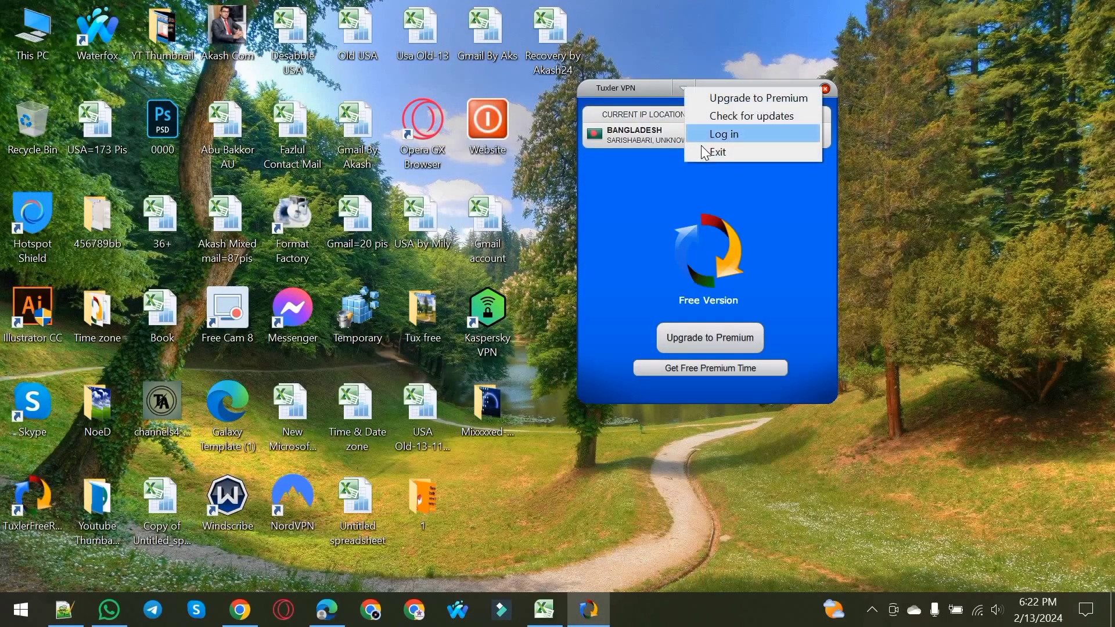
{"action": "left_click", "coordinate": [701, 150]}
{"action": "right_click", "coordinate": [716, 170]}
{"action": "left_click", "coordinate": [717, 167]}
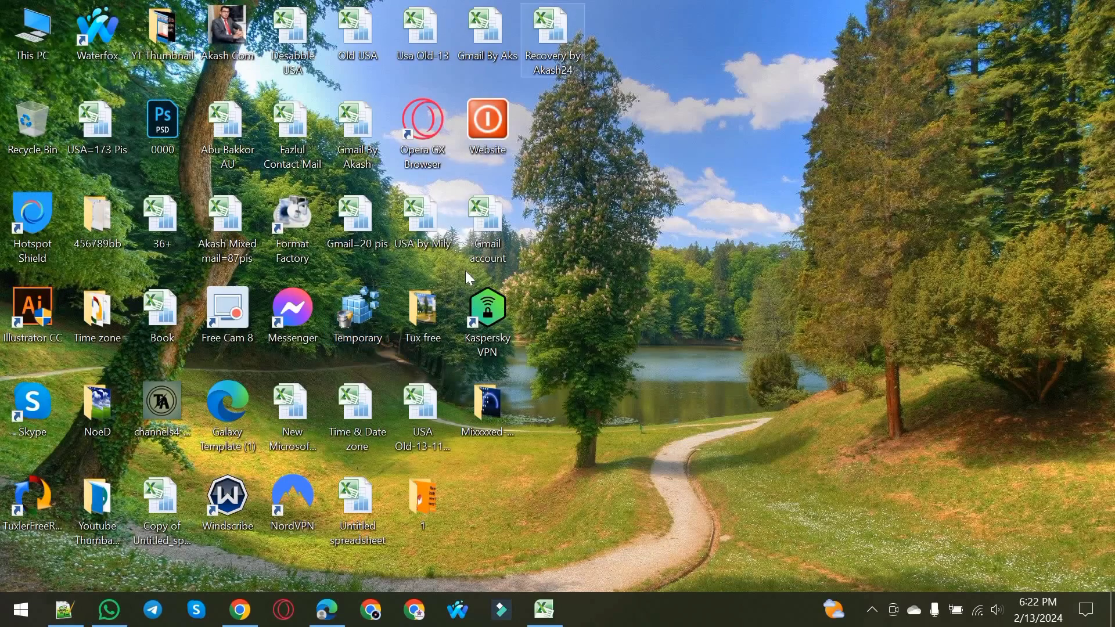
Delete both Recent shortcuts and the Temp folder contents, skipping in-use items
{"action": "key", "text": "super+e"}
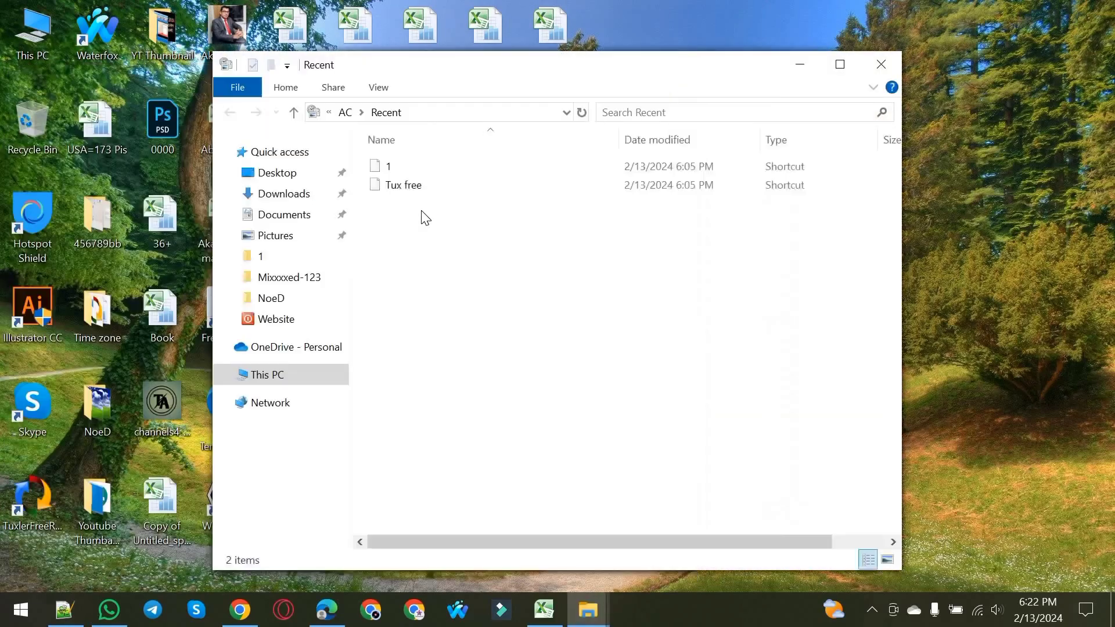
{"action": "key", "text": "ctrl+a"}
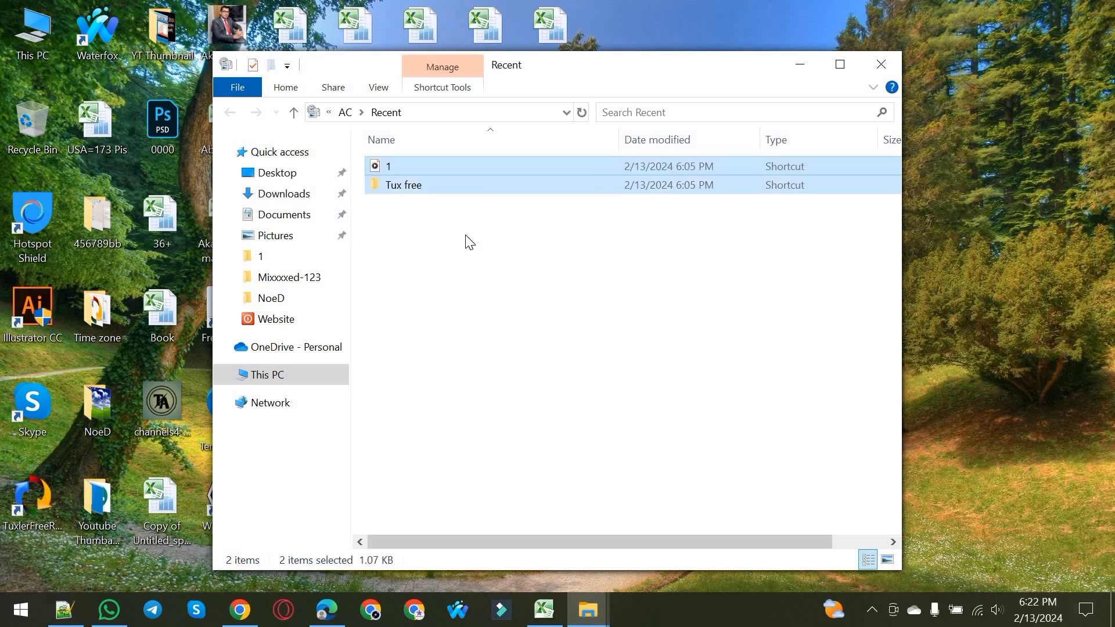
{"action": "key", "text": "Delete"}
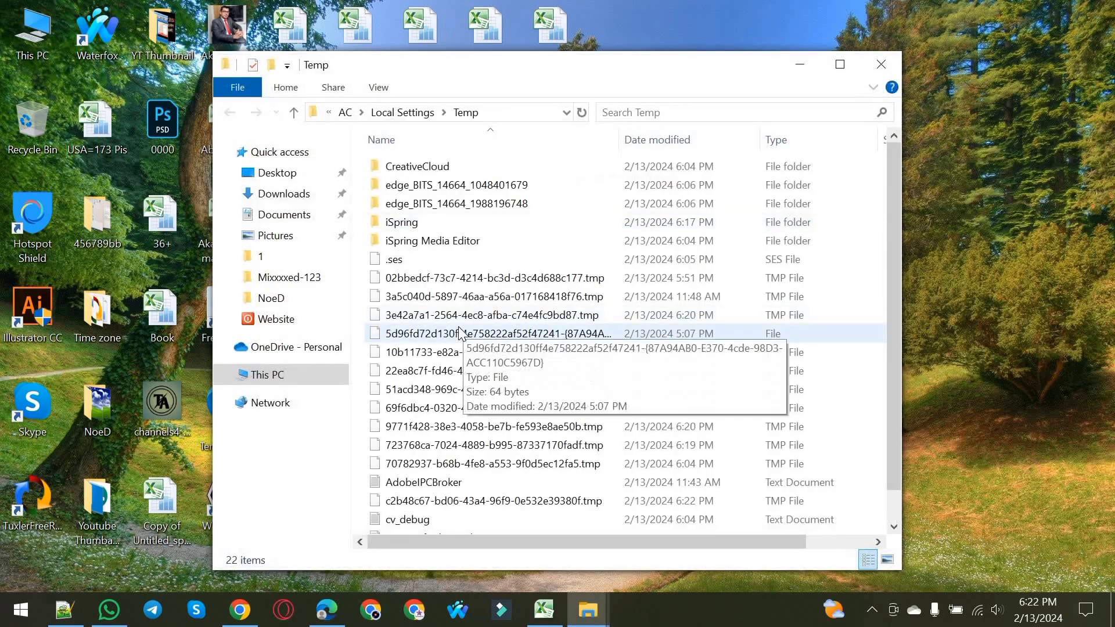
{"action": "key", "text": "ctrl+a"}
{"action": "key", "text": "Delete"}
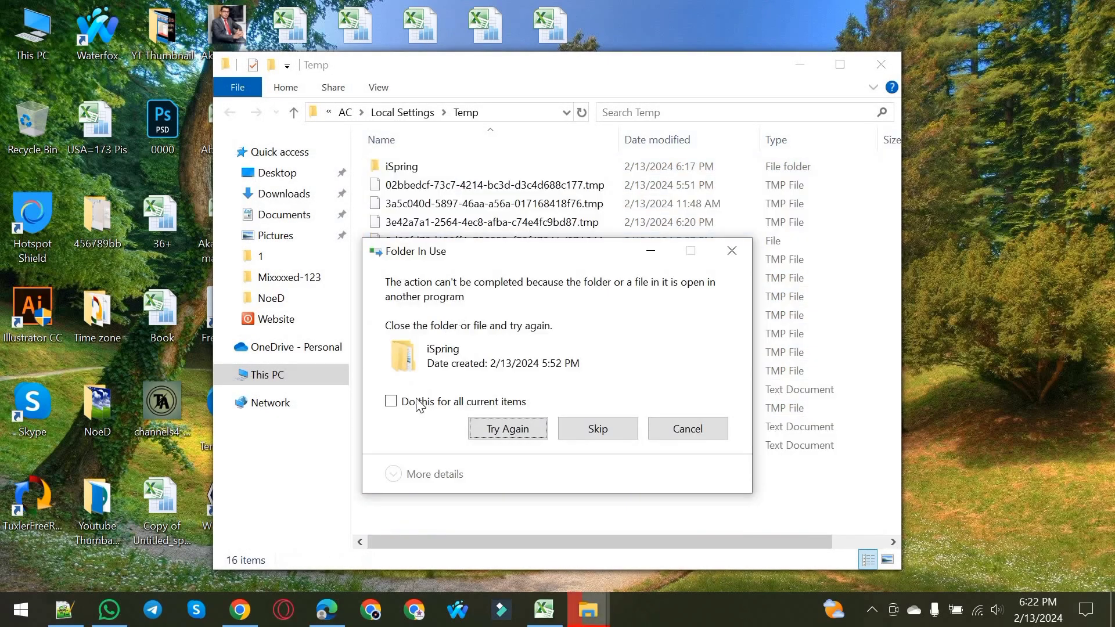
{"action": "left_click", "coordinate": [427, 405]}
{"action": "left_click", "coordinate": [581, 433]}
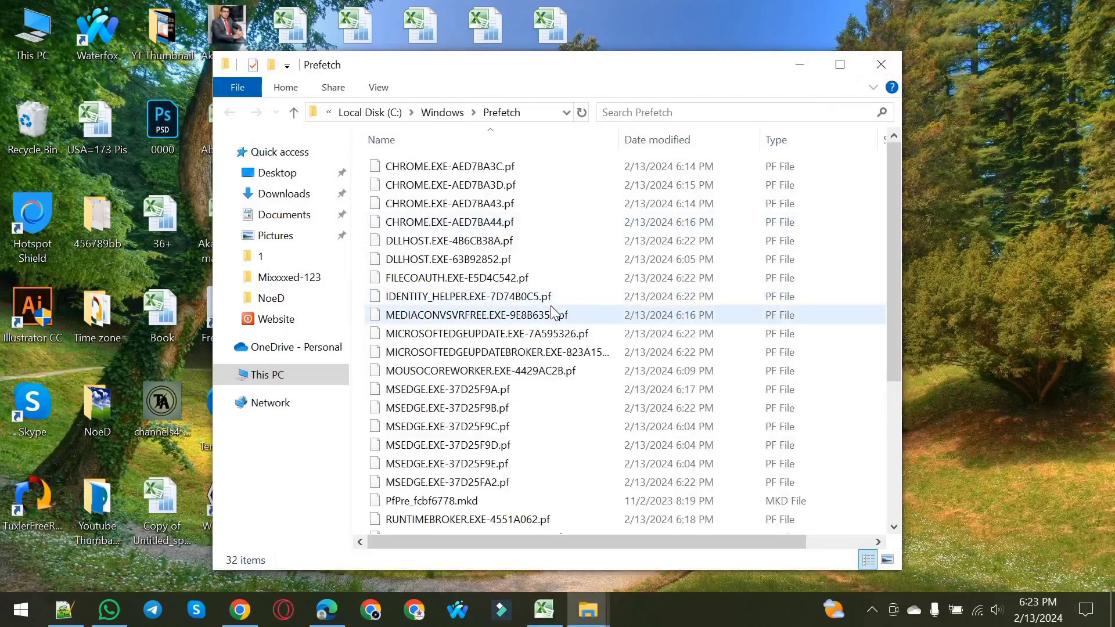
Delete the Prefetch and Windows Temp contents, skipping in-use files, and close both windows
{"action": "key", "text": "ctrl+a"}
{"action": "key", "text": "Delete"}
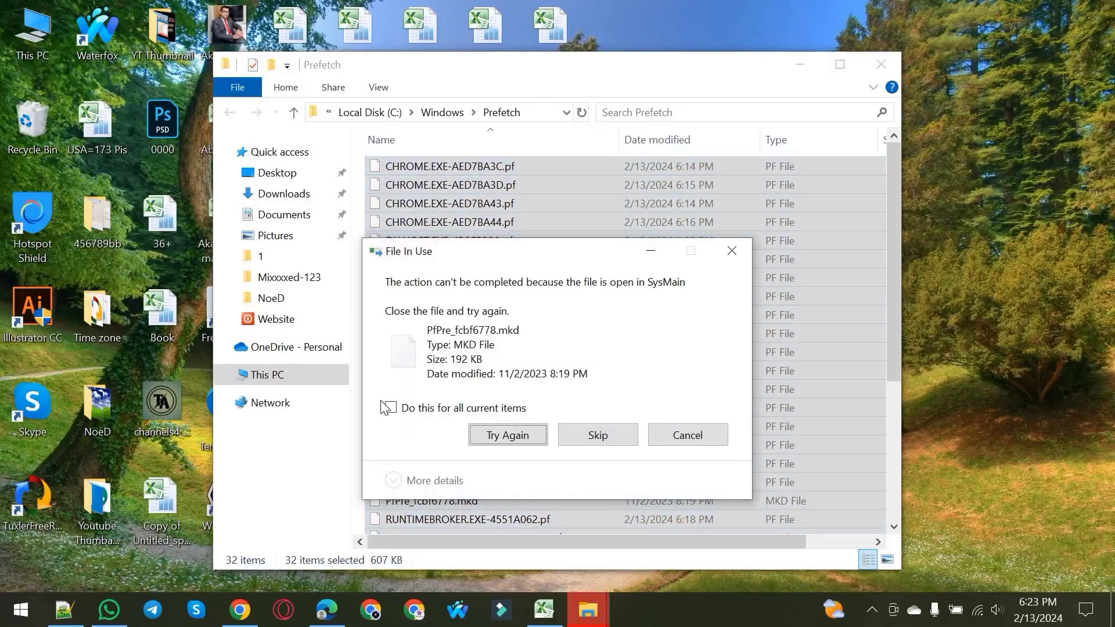
{"action": "left_click", "coordinate": [452, 407]}
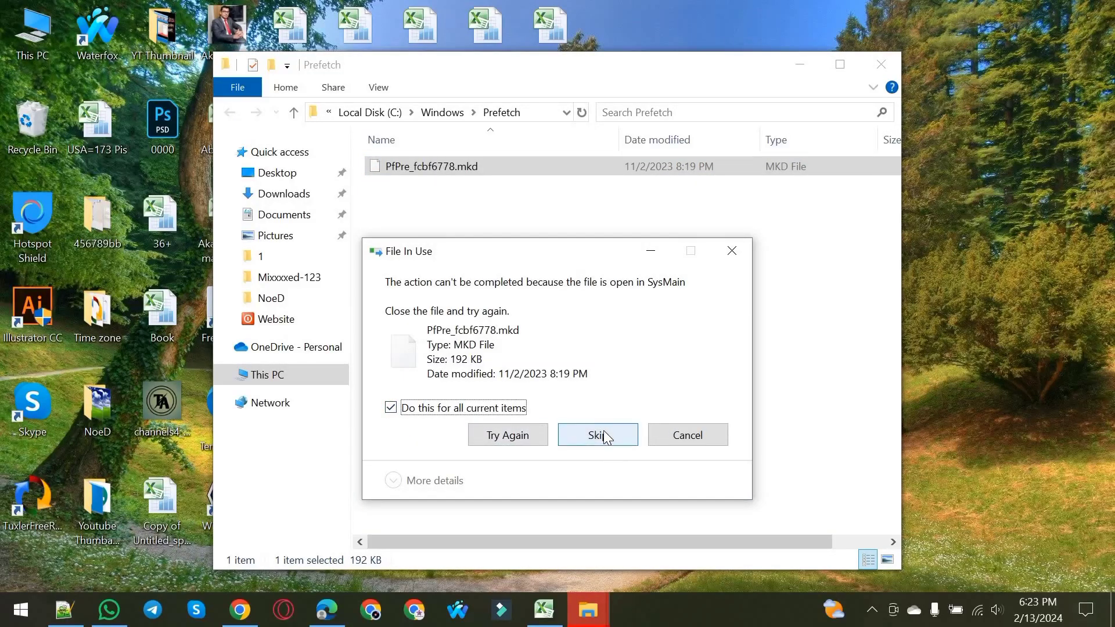
{"action": "left_click", "coordinate": [603, 435]}
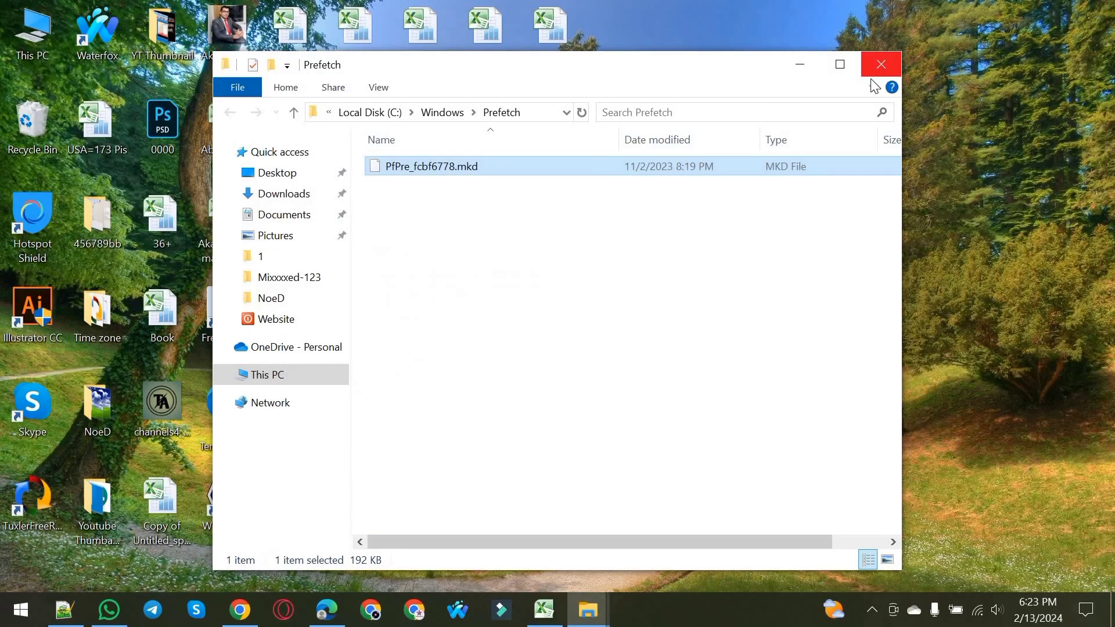
{"action": "left_click", "coordinate": [881, 64]}
{"action": "key", "text": "ctrl+a"}
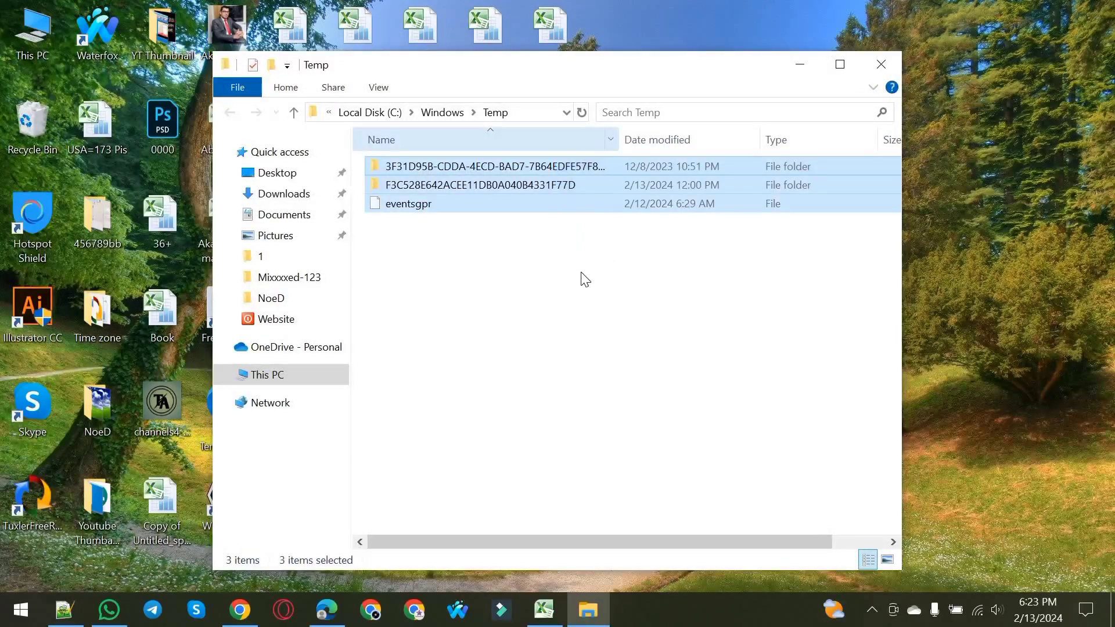
{"action": "key", "text": "Delete"}
{"action": "left_click", "coordinate": [506, 426]}
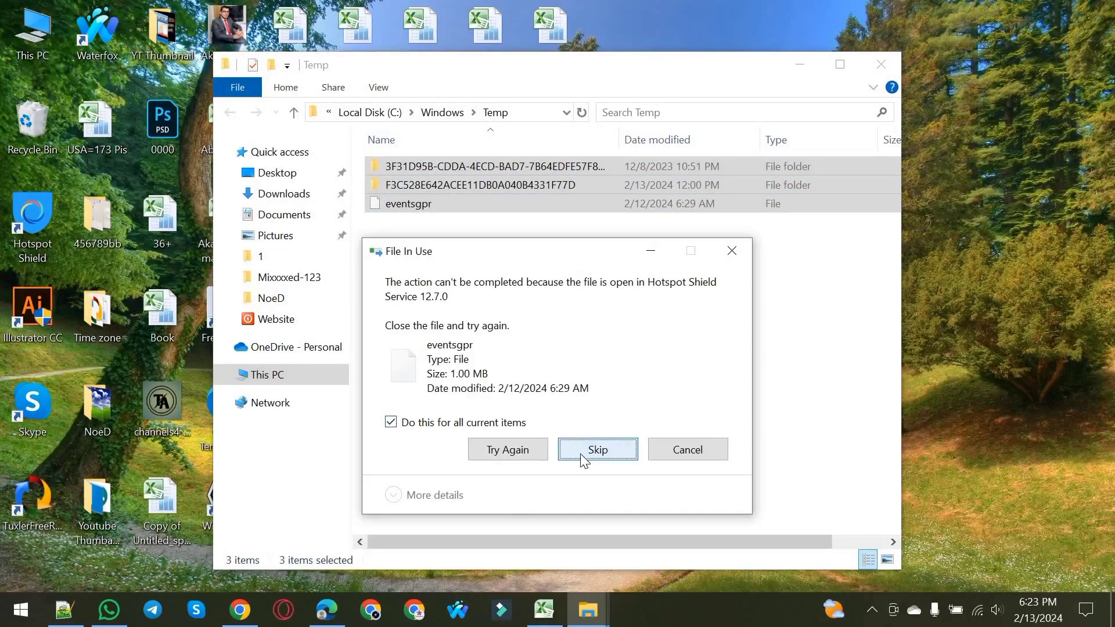
{"action": "left_click", "coordinate": [597, 449]}
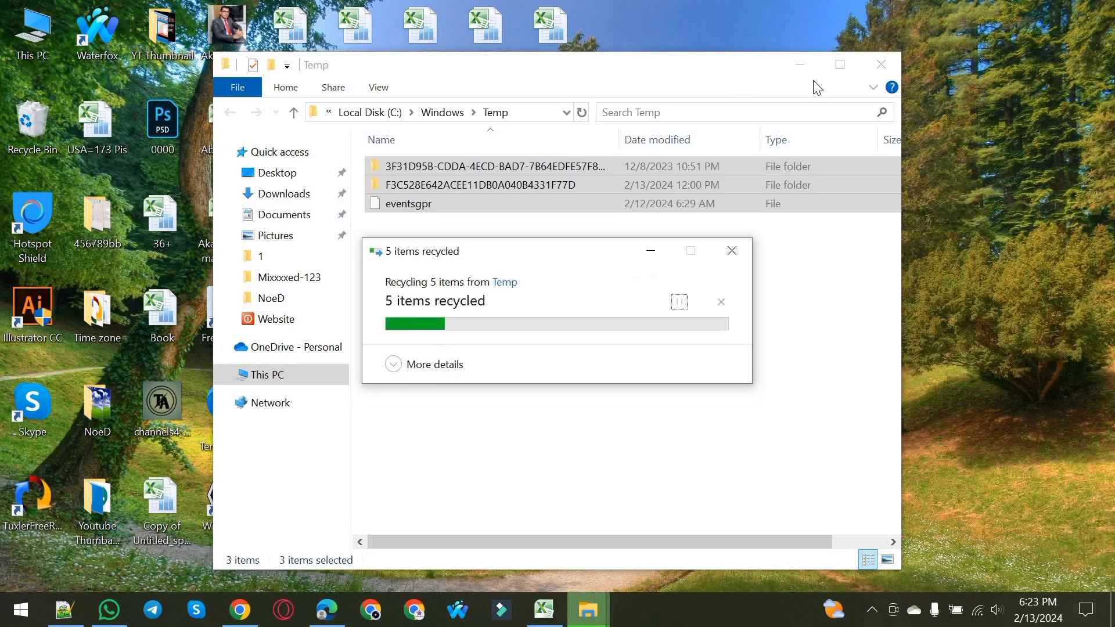
{"action": "left_click", "coordinate": [880, 64]}
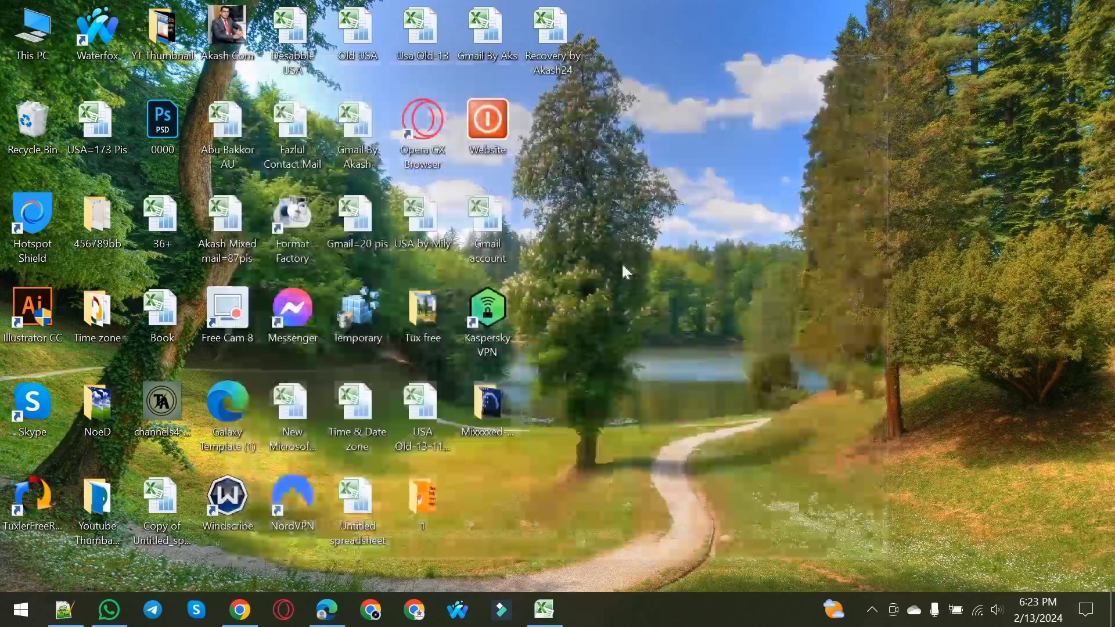
Permanently empty the Recycle Bin's 37 items and refresh the desktop
{"action": "right_click", "coordinate": [26, 133]}
{"action": "left_click", "coordinate": [64, 165]}
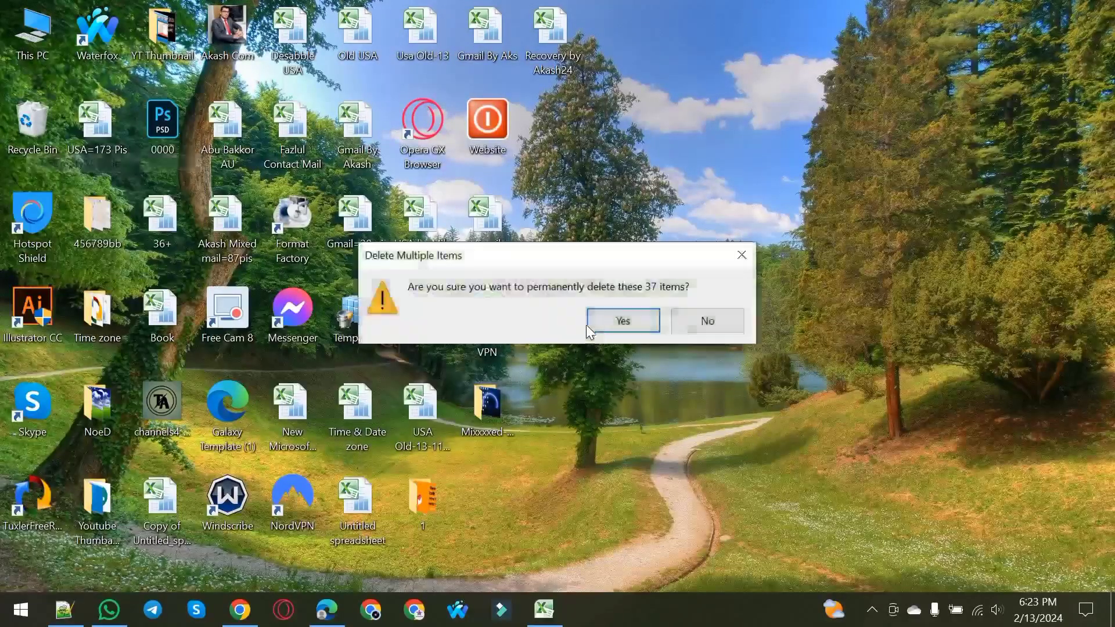
{"action": "left_click", "coordinate": [616, 321]}
{"action": "right_click", "coordinate": [729, 128]}
{"action": "left_click", "coordinate": [750, 172]}
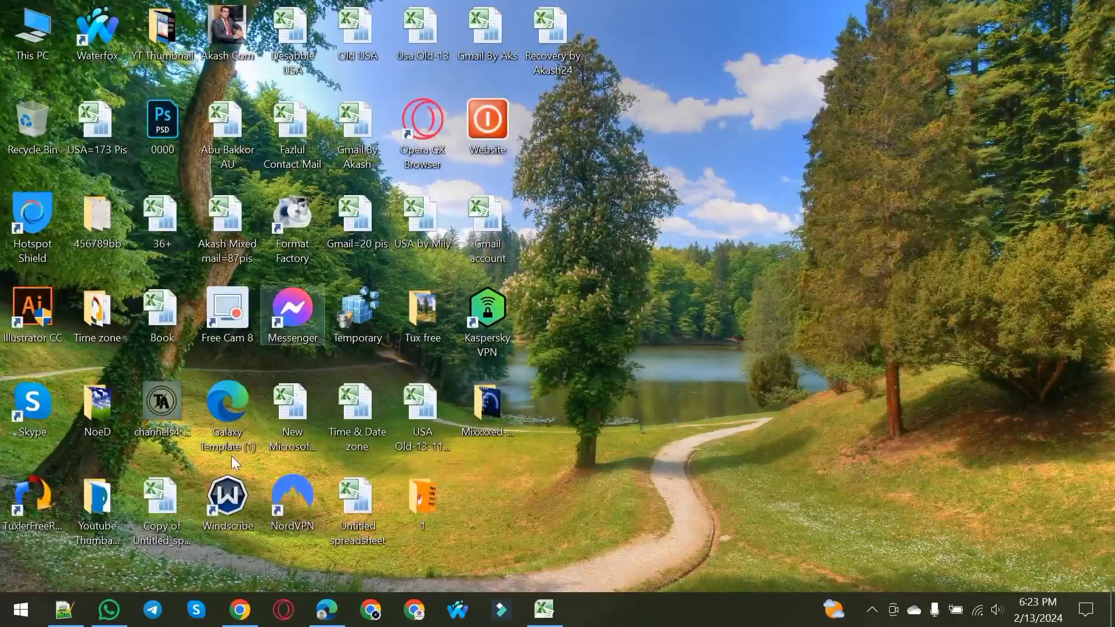
{"action": "right_click", "coordinate": [22, 597]}
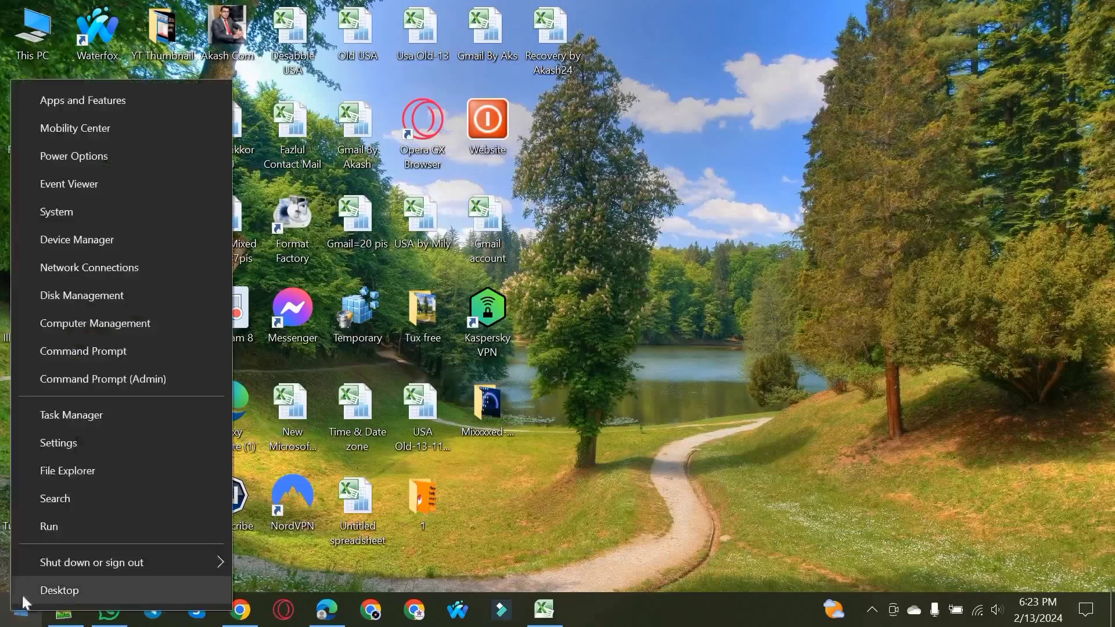
Switch off Real-time protection via Update & Security > Windows Security, then close it and return Home
{"action": "left_click", "coordinate": [60, 450]}
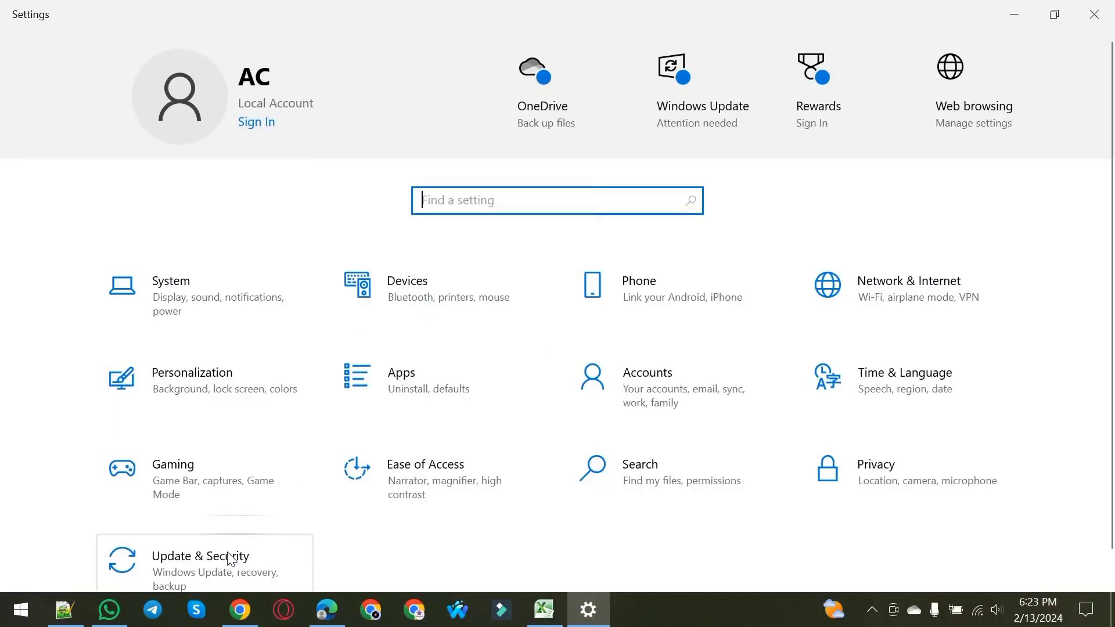
{"action": "left_click", "coordinate": [230, 558]}
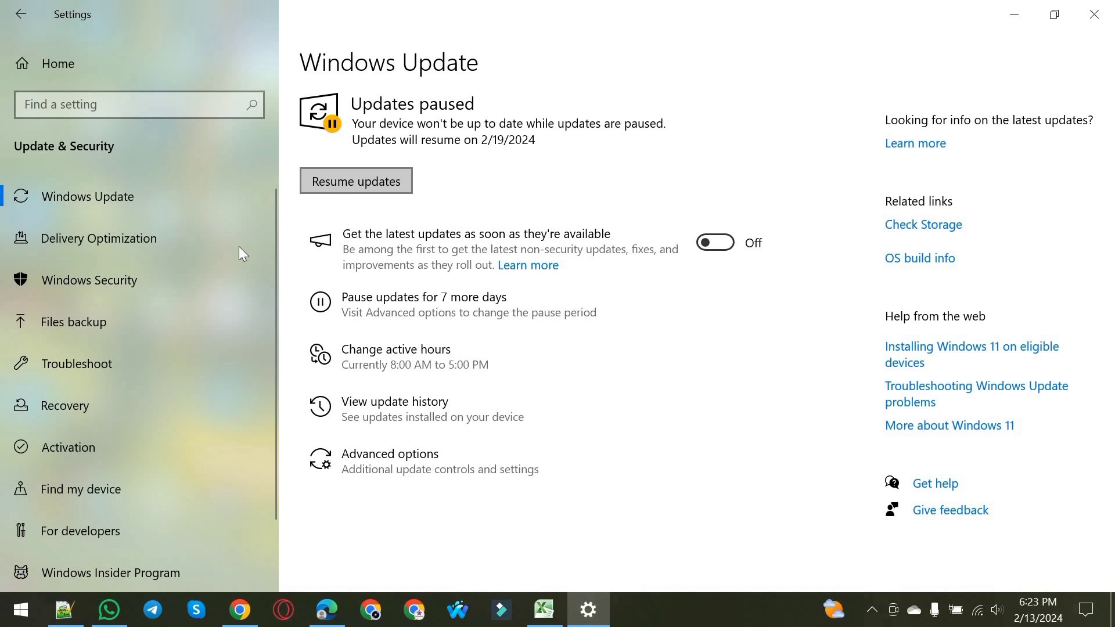
{"action": "left_click", "coordinate": [89, 289]}
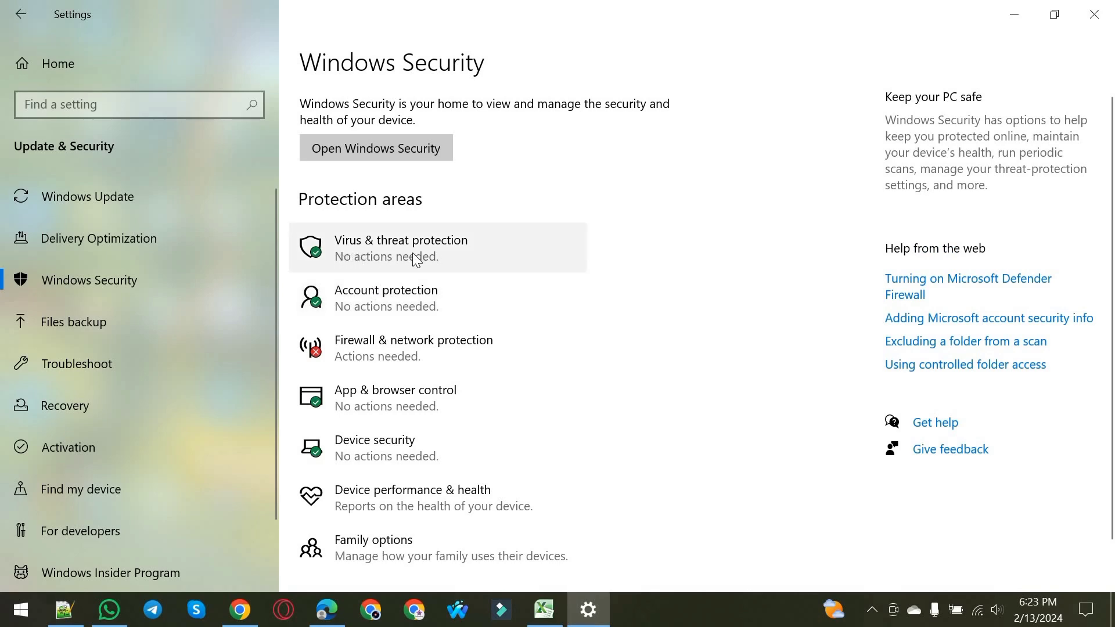
{"action": "left_click", "coordinate": [412, 254]}
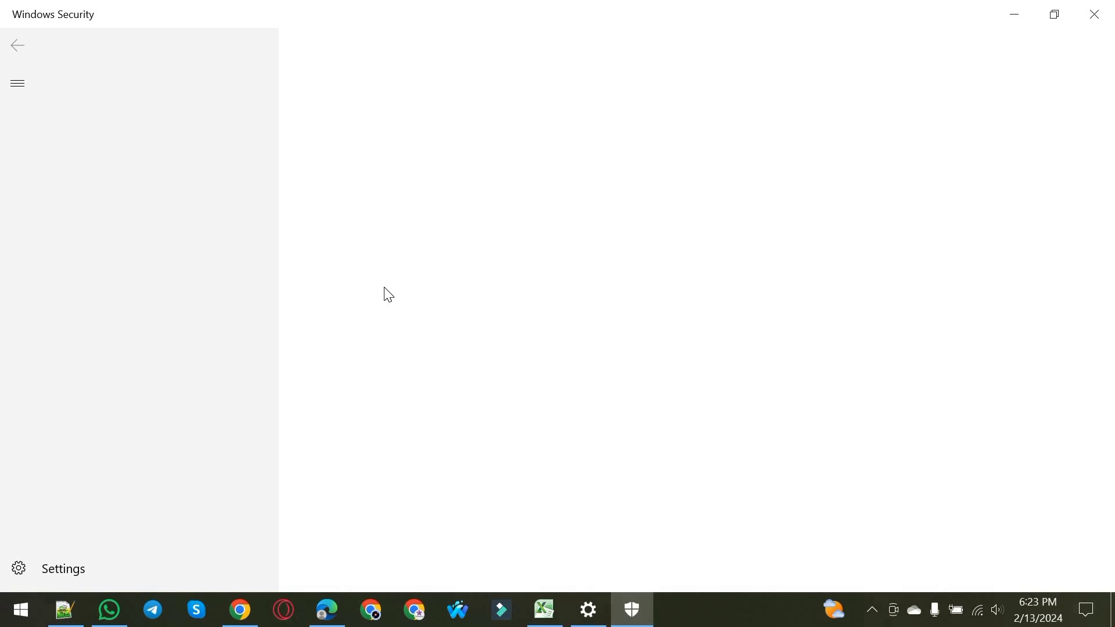
{"action": "left_click", "coordinate": [352, 523]}
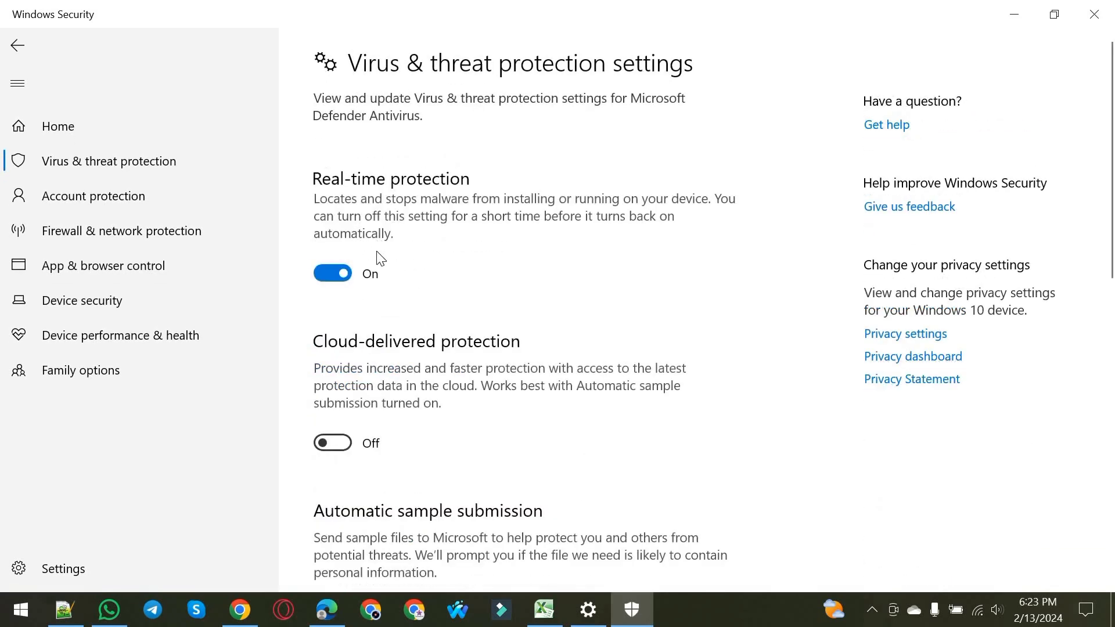
{"action": "scroll", "coordinate": [378, 256], "scroll_direction": "down", "scroll_amount": 10}
{"action": "scroll", "coordinate": [379, 270], "scroll_direction": "up", "scroll_amount": 6}
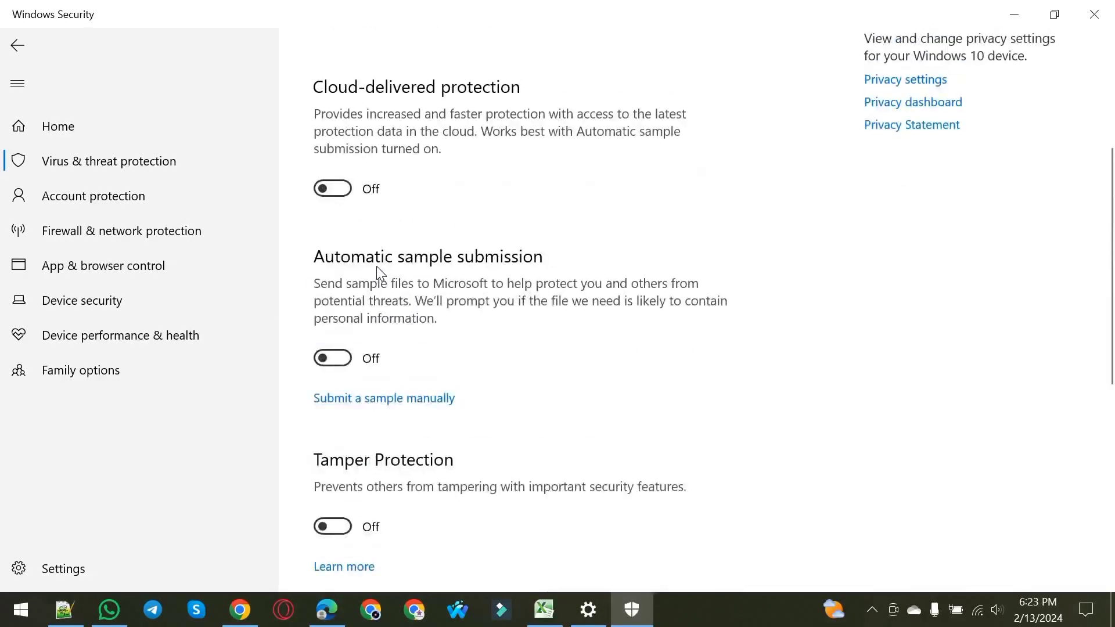
{"action": "scroll", "coordinate": [376, 267], "scroll_direction": "up", "scroll_amount": 3}
{"action": "left_click", "coordinate": [331, 272]}
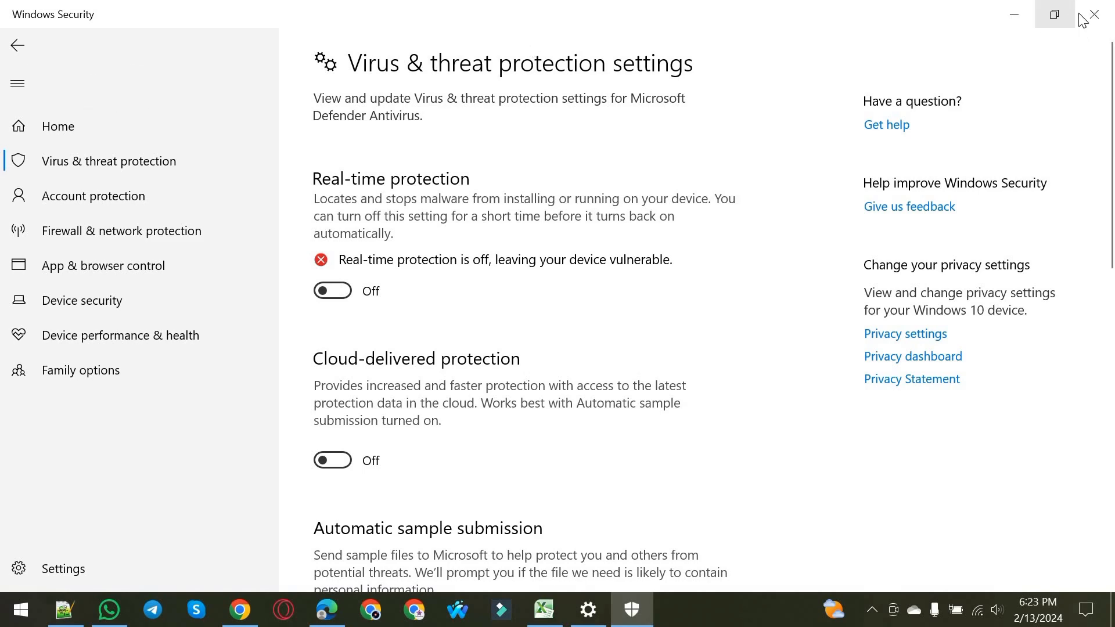
{"action": "left_click", "coordinate": [1014, 14]}
{"action": "left_click", "coordinate": [54, 63]}
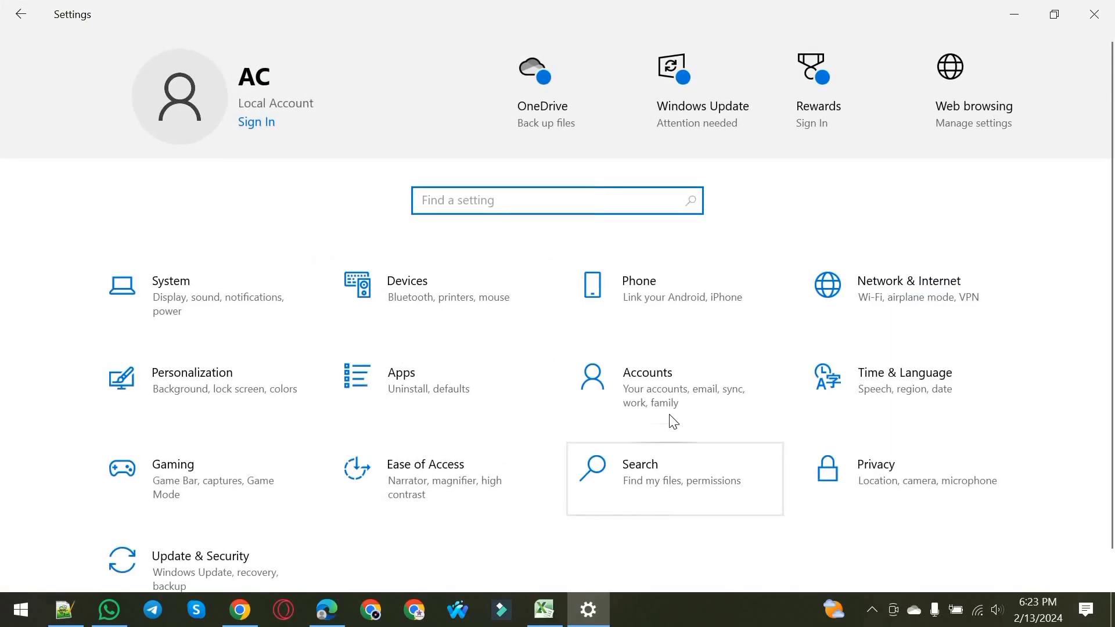
Clear the device search history under Search > Permissions & History, then go back Home
{"action": "left_click", "coordinate": [667, 491]}
{"action": "scroll", "coordinate": [406, 409], "scroll_direction": "down", "scroll_amount": 3}
{"action": "scroll", "coordinate": [377, 410], "scroll_direction": "down", "scroll_amount": 5}
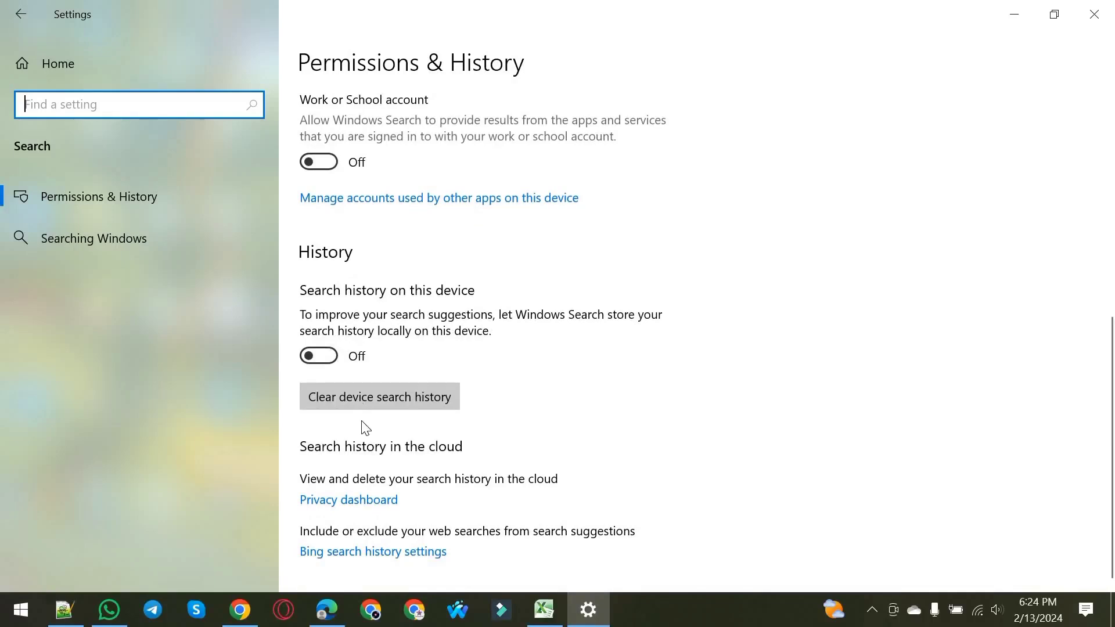
{"action": "left_click", "coordinate": [363, 395]}
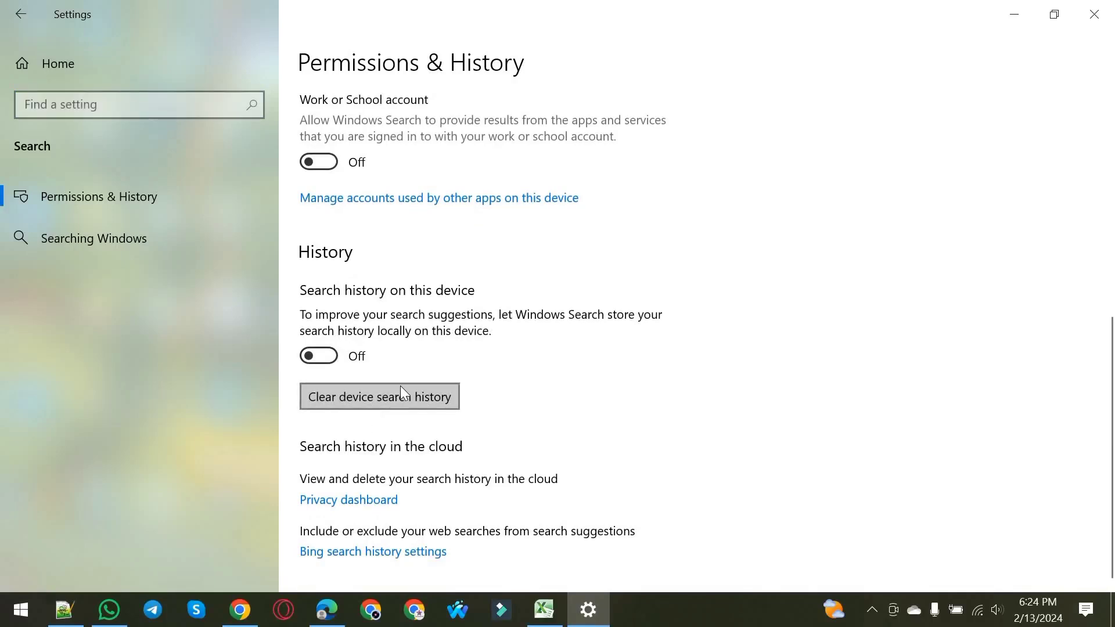
{"action": "scroll", "coordinate": [378, 319], "scroll_direction": "up", "scroll_amount": 3}
{"action": "left_click", "coordinate": [71, 62]}
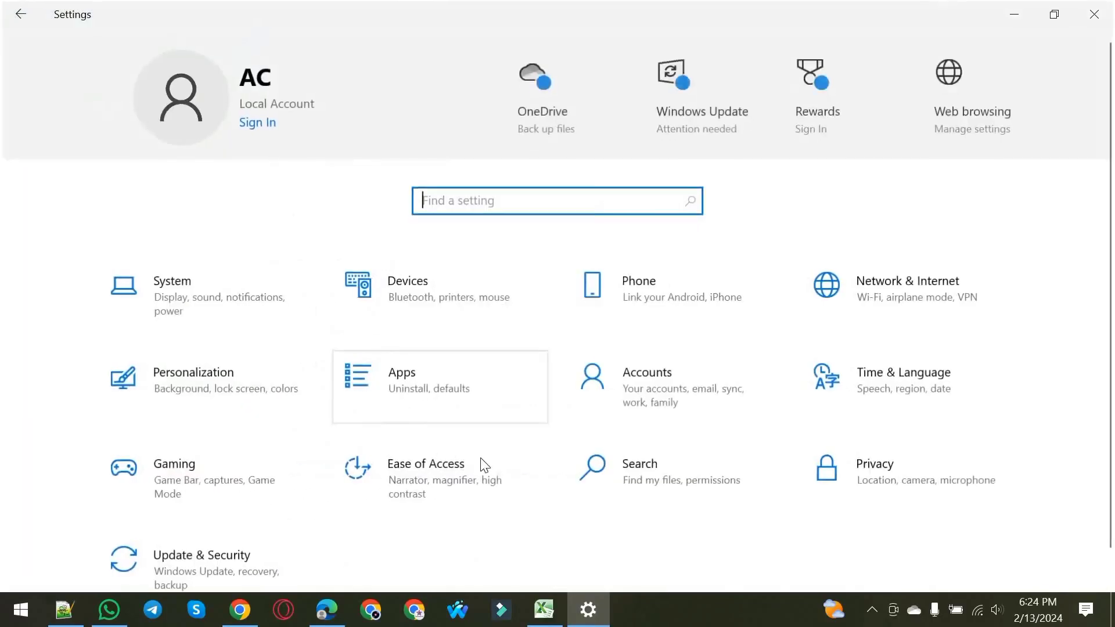
Clear this device's location history under Privacy > Location in Windows Settings
{"action": "left_click", "coordinate": [878, 491]}
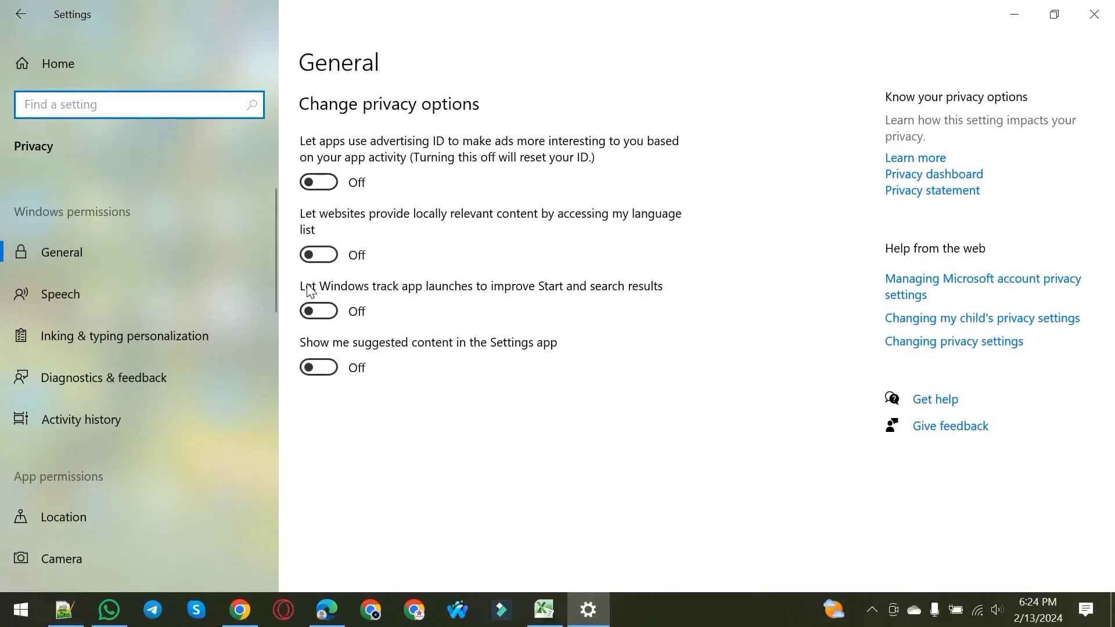
{"action": "left_click", "coordinate": [88, 520]}
{"action": "scroll", "coordinate": [325, 428], "scroll_direction": "down", "scroll_amount": 3}
{"action": "scroll", "coordinate": [324, 422], "scroll_direction": "down", "scroll_amount": 8}
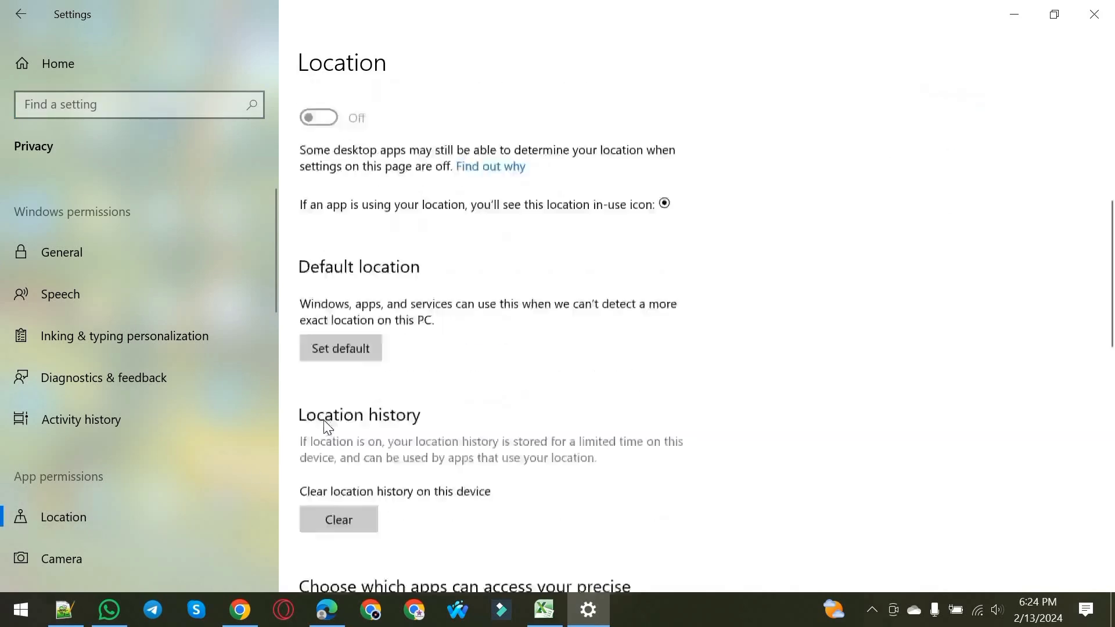
{"action": "left_click", "coordinate": [346, 319]}
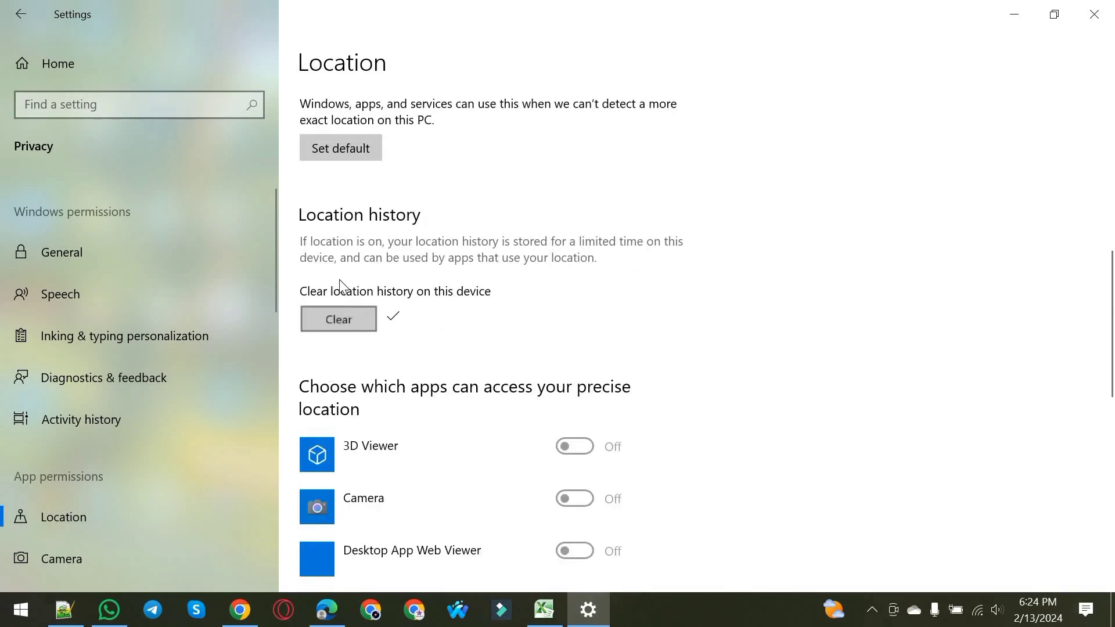
{"action": "scroll", "coordinate": [519, 374], "scroll_direction": "down", "scroll_amount": 5}
{"action": "scroll", "coordinate": [518, 384], "scroll_direction": "down", "scroll_amount": 3}
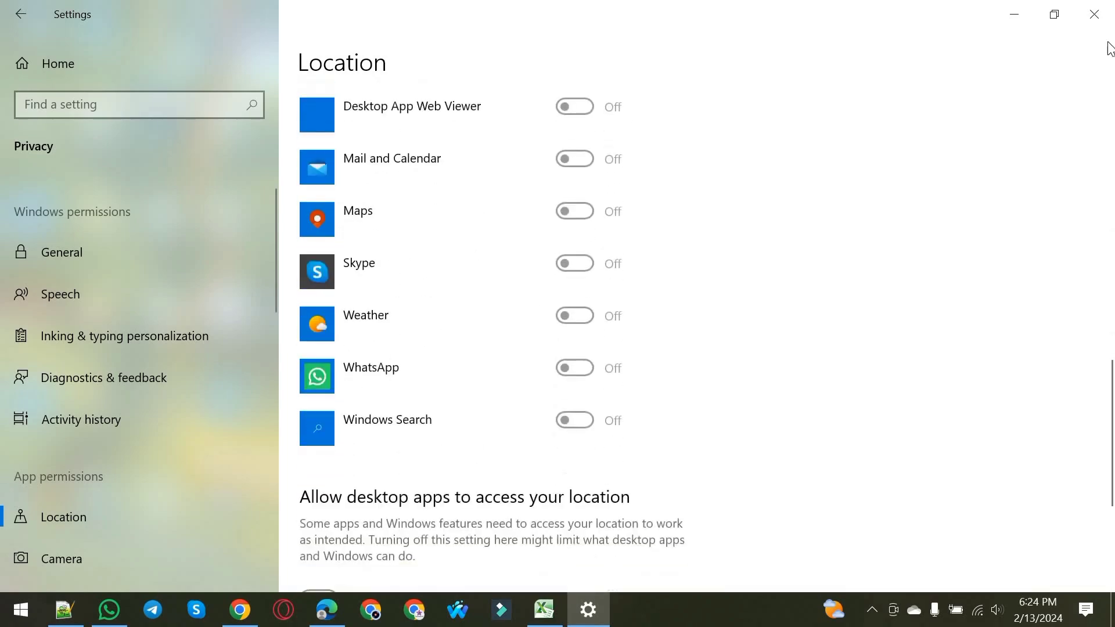
Close Settings, refresh the desktop, and open Computer Management from This PC
{"action": "left_click", "coordinate": [1100, 17]}
{"action": "right_click", "coordinate": [782, 36]}
{"action": "left_click", "coordinate": [800, 83]}
{"action": "right_click", "coordinate": [22, 39]}
{"action": "left_click", "coordinate": [43, 89]}
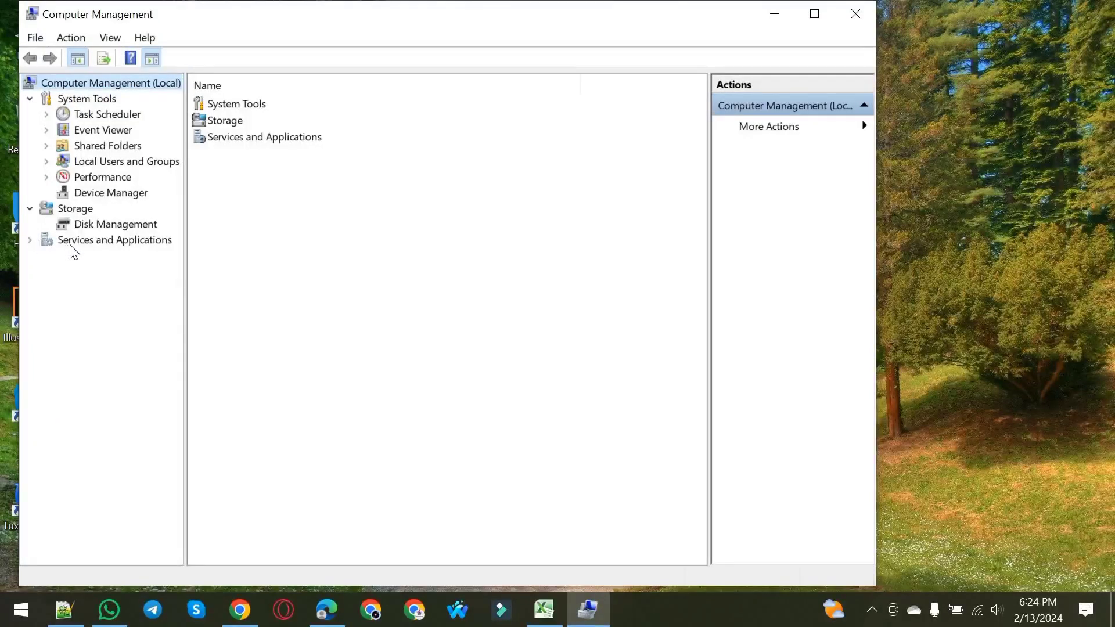
Set the Background Intelligent Transfer Service startup type to Disabled in Services
{"action": "left_click", "coordinate": [31, 240]}
{"action": "left_click", "coordinate": [62, 254]}
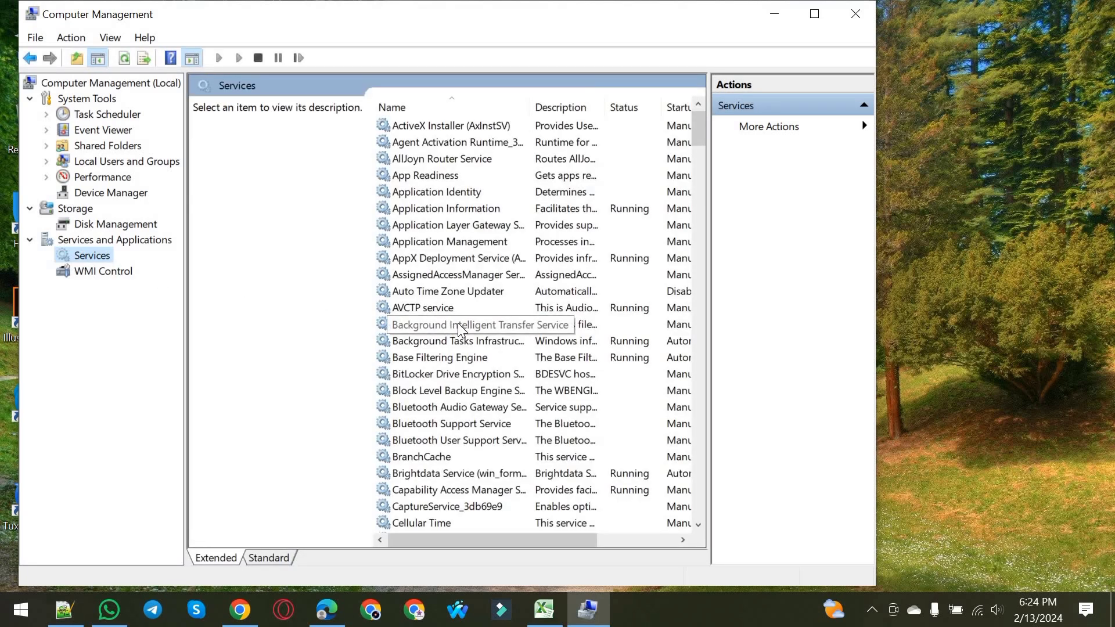
{"action": "left_click", "coordinate": [458, 323]}
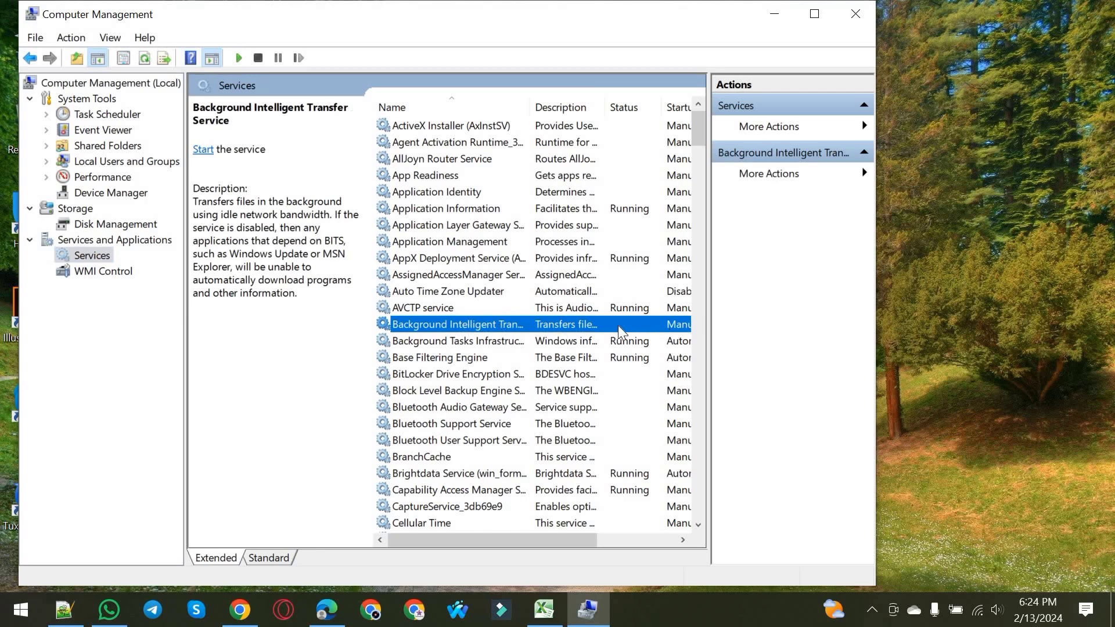
{"action": "right_click", "coordinate": [600, 325]}
{"action": "left_click", "coordinate": [649, 492]}
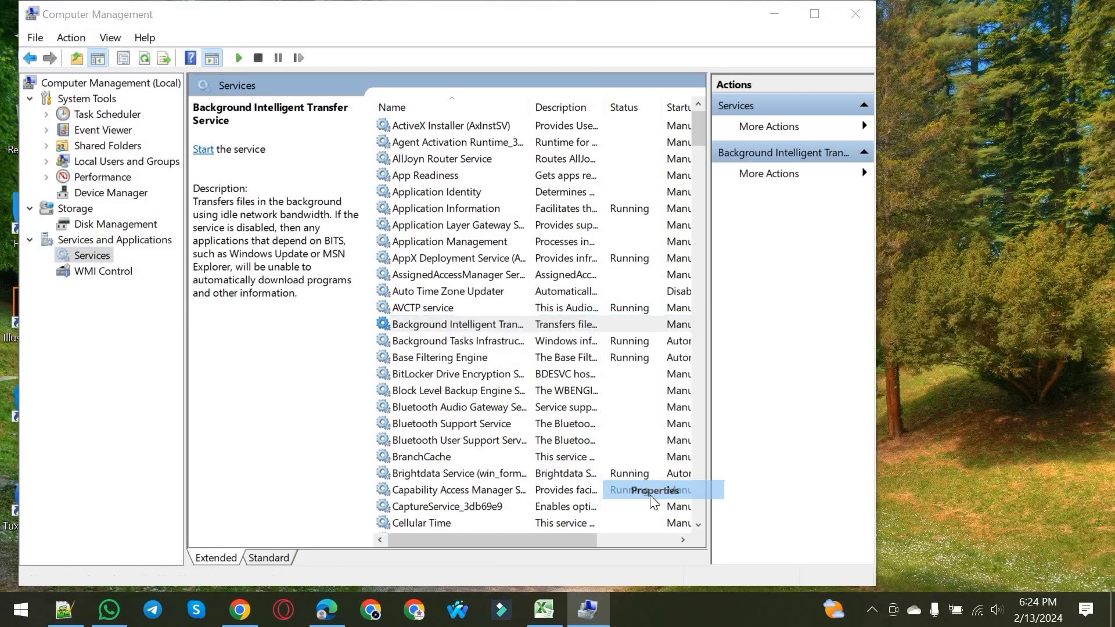
{"action": "left_click", "coordinate": [473, 285]}
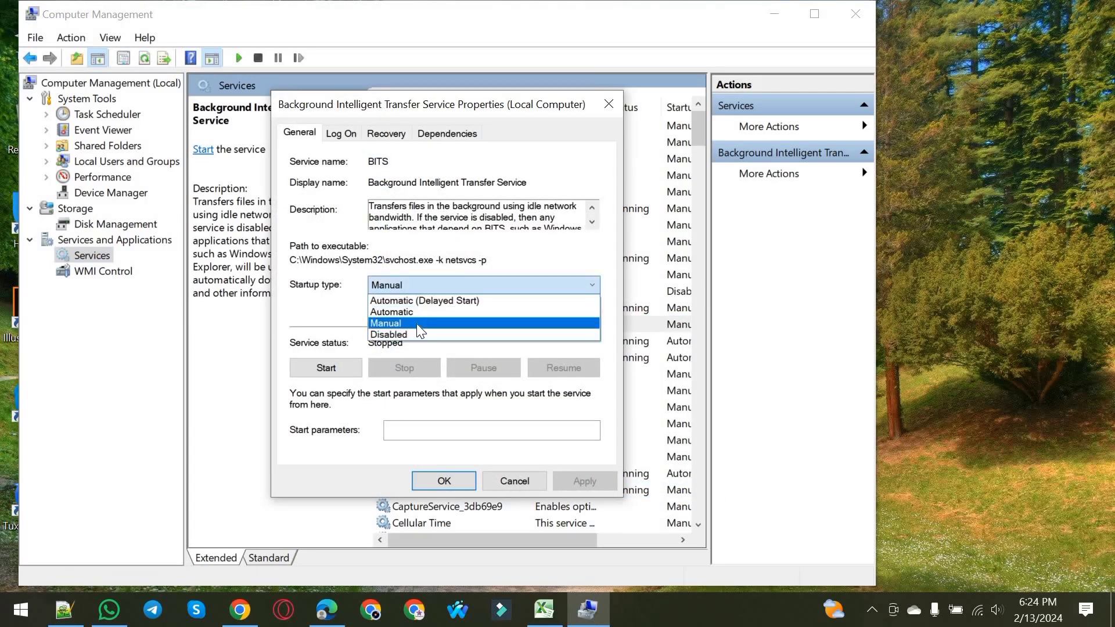
{"action": "left_click", "coordinate": [410, 343]}
{"action": "left_click", "coordinate": [417, 288]}
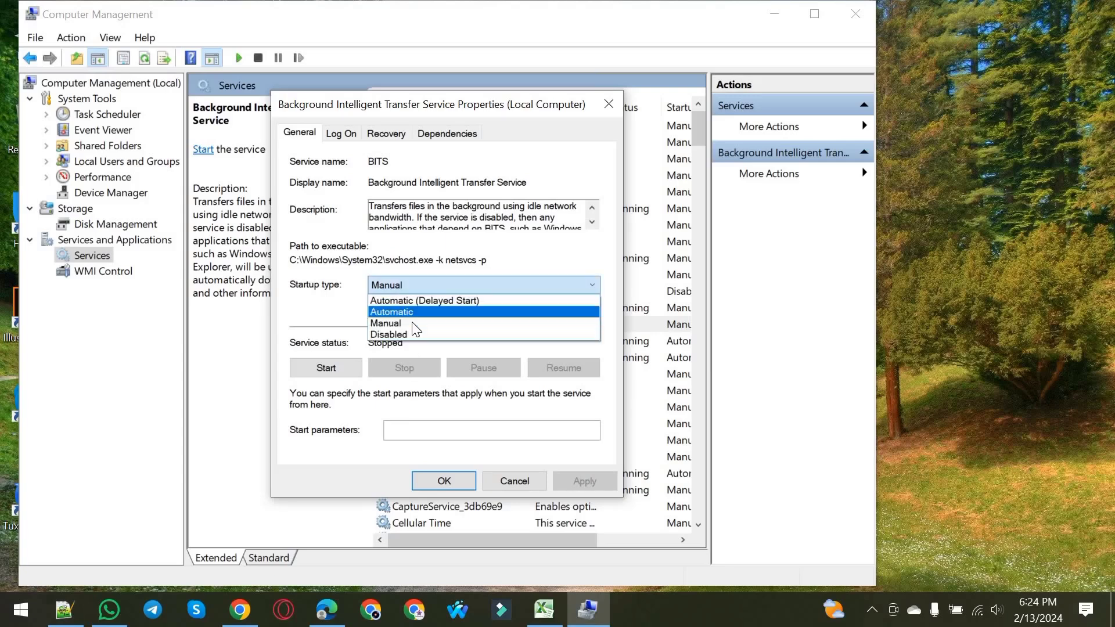
{"action": "left_click", "coordinate": [409, 335]}
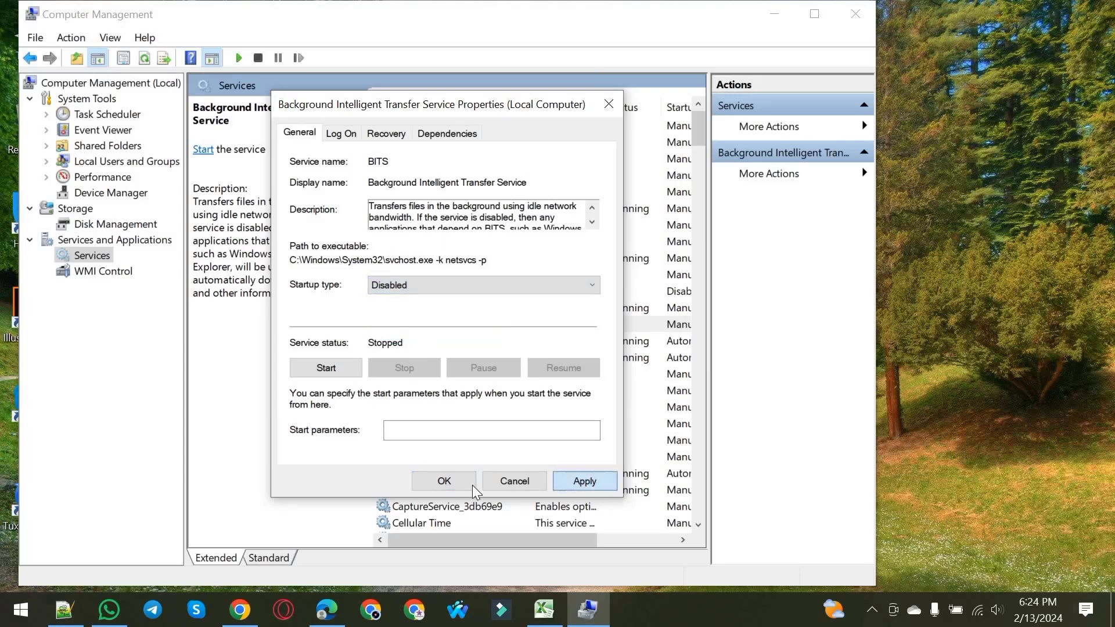
{"action": "left_click", "coordinate": [427, 483]}
Set the Windows Update service startup type to Disabled, then close Computer Management
{"action": "left_click_drag", "start_coordinate": [700, 131], "coordinate": [698, 525]}
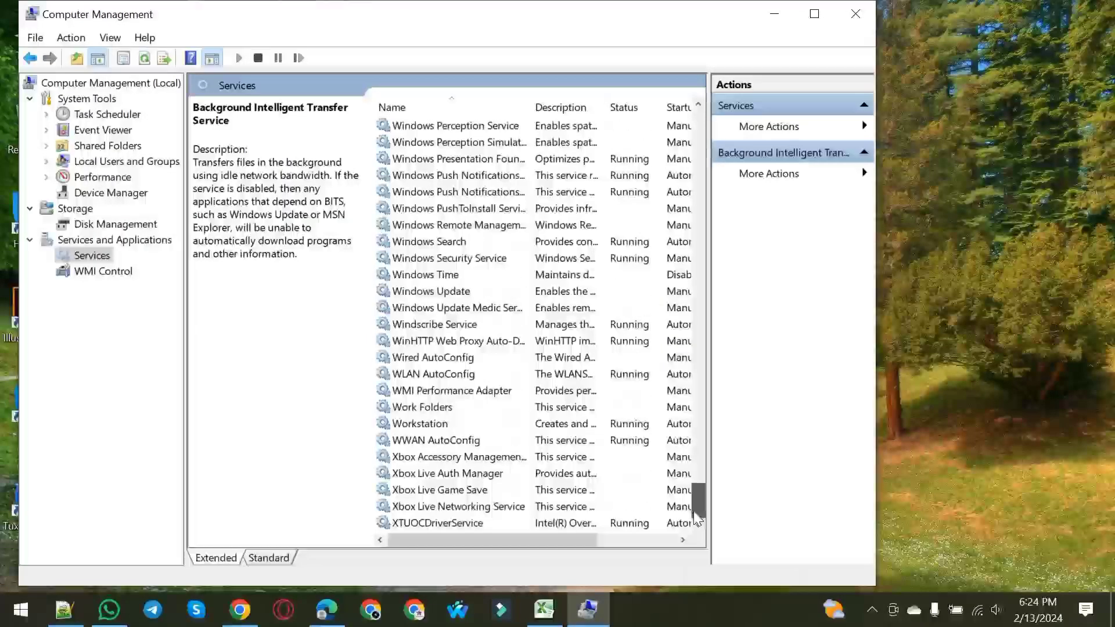
{"action": "left_click", "coordinate": [458, 274]}
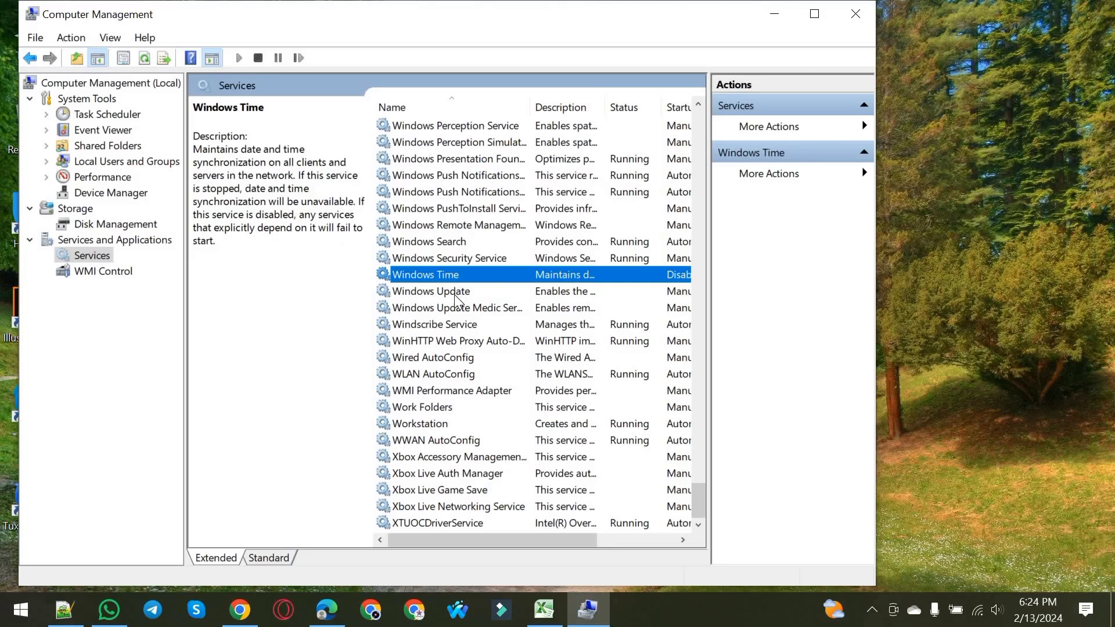
{"action": "right_click", "coordinate": [456, 293]}
{"action": "left_click", "coordinate": [516, 459]}
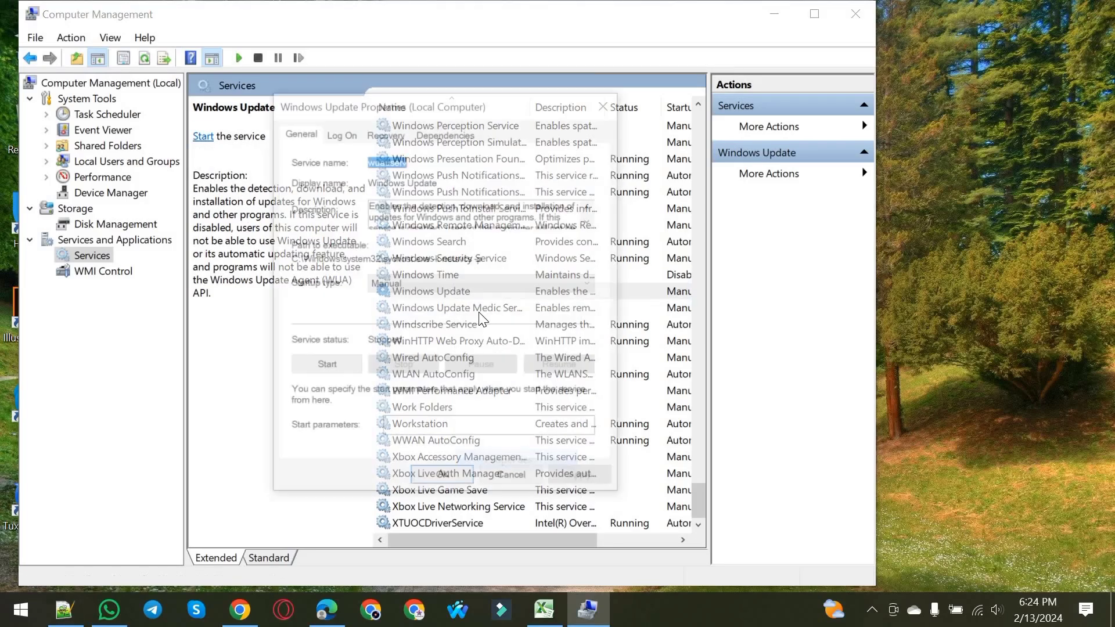
{"action": "left_click", "coordinate": [467, 287]}
{"action": "left_click", "coordinate": [423, 333]}
{"action": "left_click", "coordinate": [593, 481]}
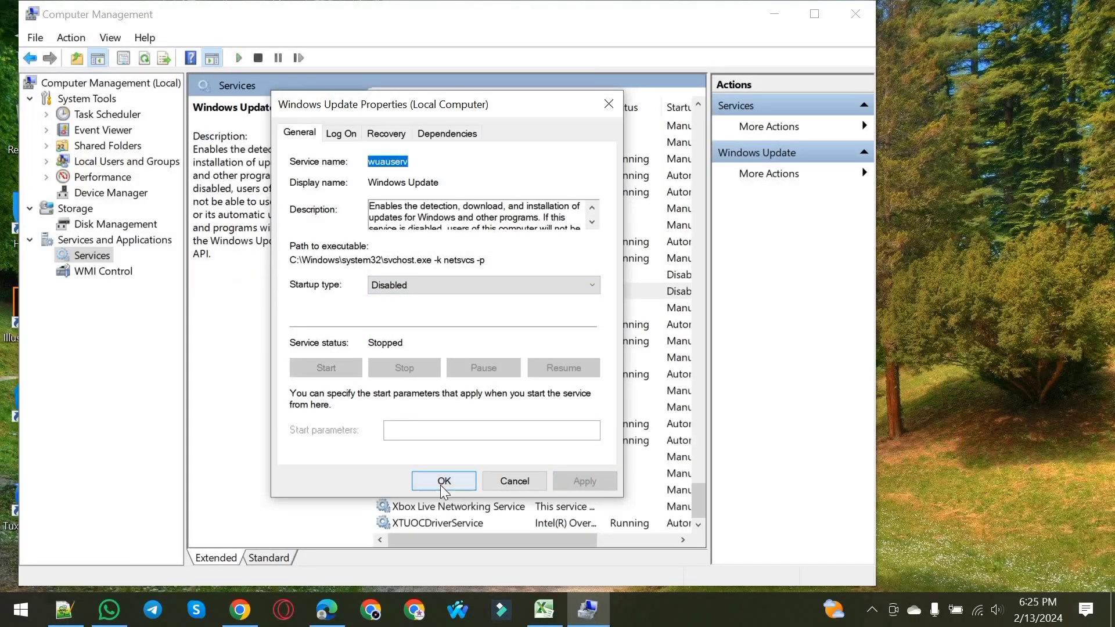
{"action": "left_click", "coordinate": [440, 483]}
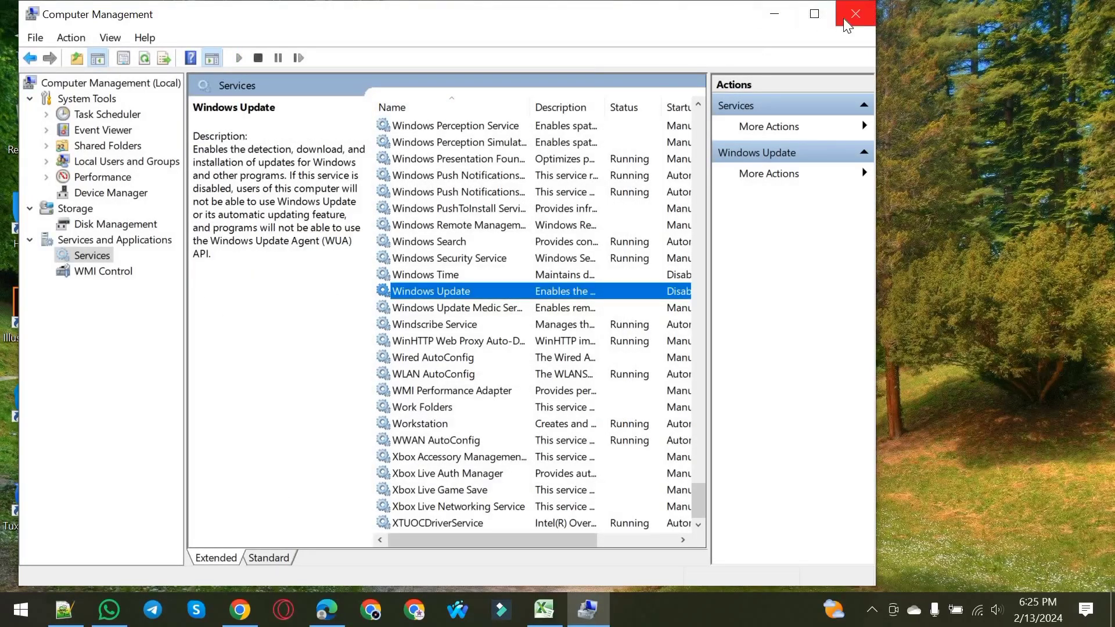
{"action": "left_click", "coordinate": [855, 14]}
{"action": "right_click", "coordinate": [755, 21]}
Refresh the desktop and open Windows Defender Firewall by searching 'wind'
{"action": "left_click", "coordinate": [788, 70]}
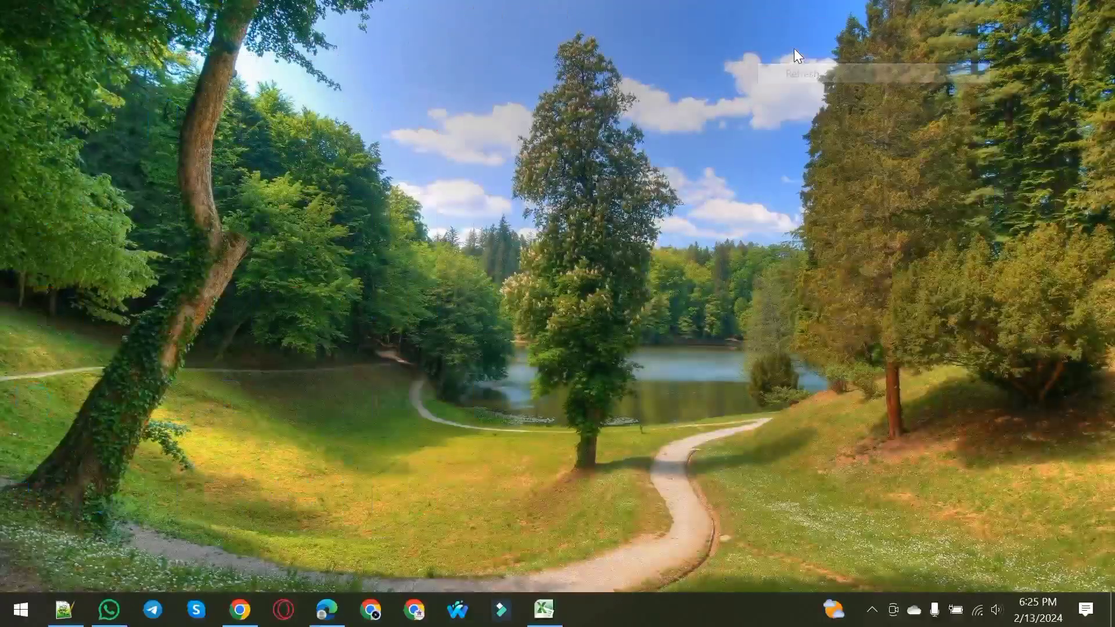
{"action": "right_click", "coordinate": [32, 613]}
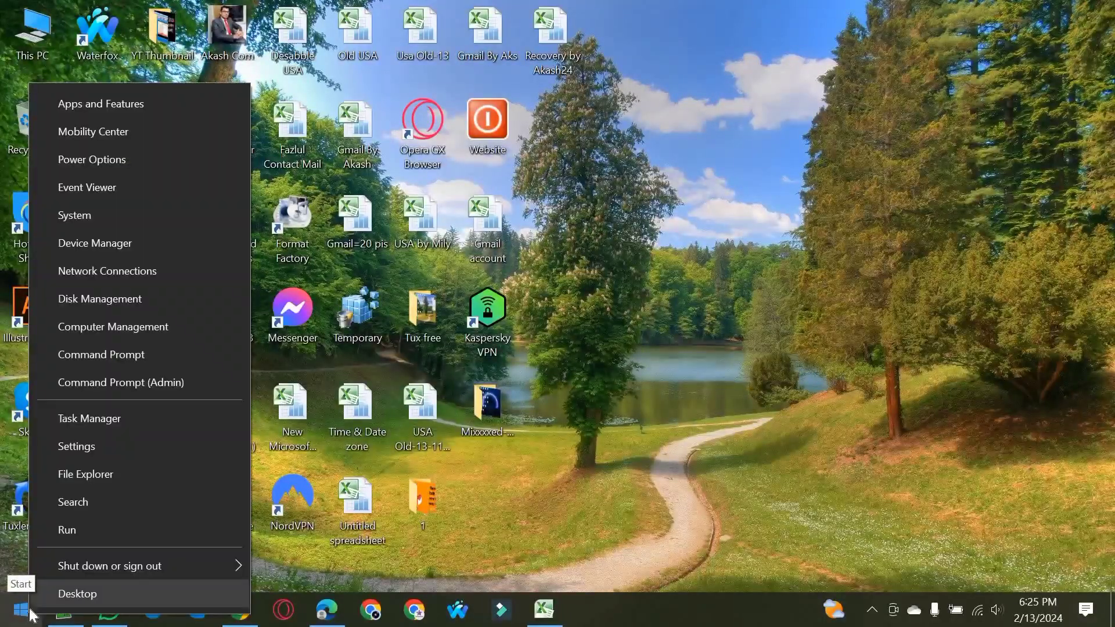
{"action": "left_click", "coordinate": [99, 506]}
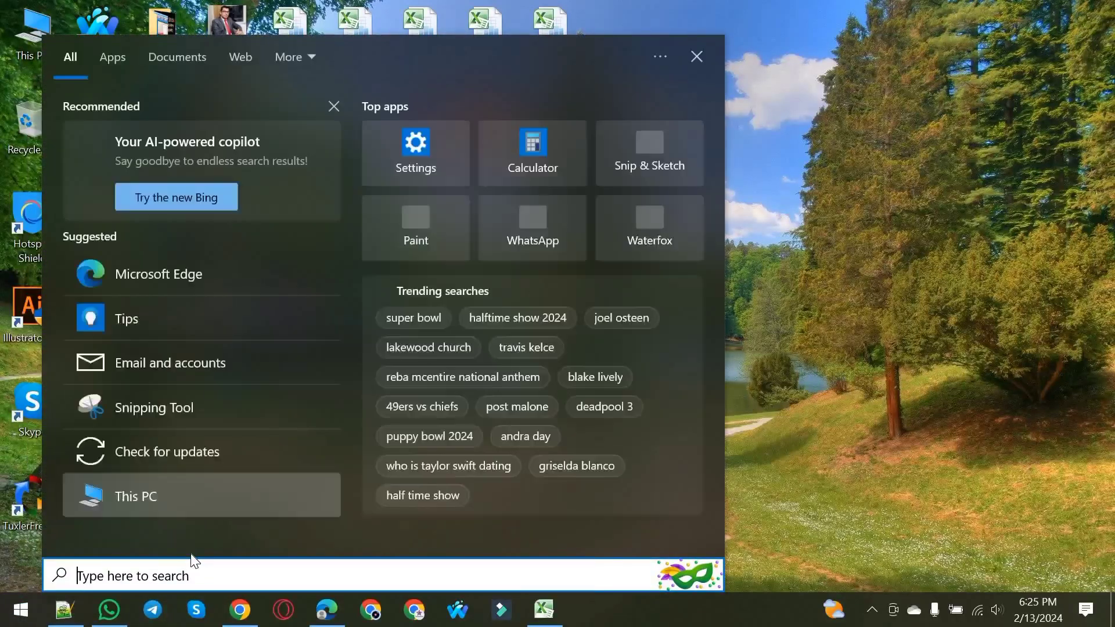
{"action": "type", "text": "win"}
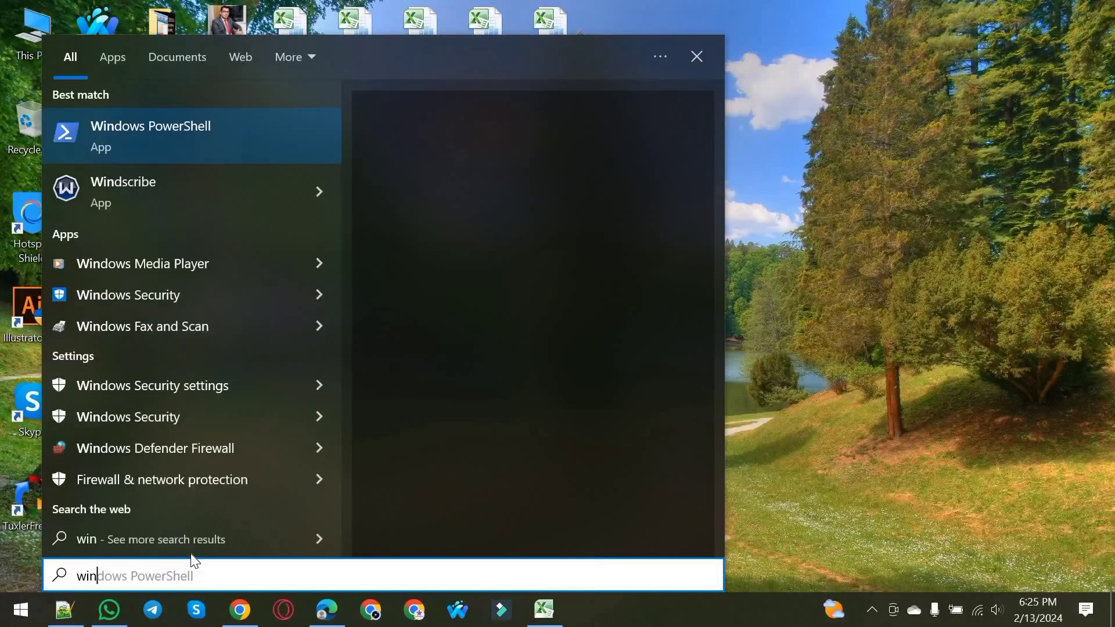
{"action": "type", "text": "d"}
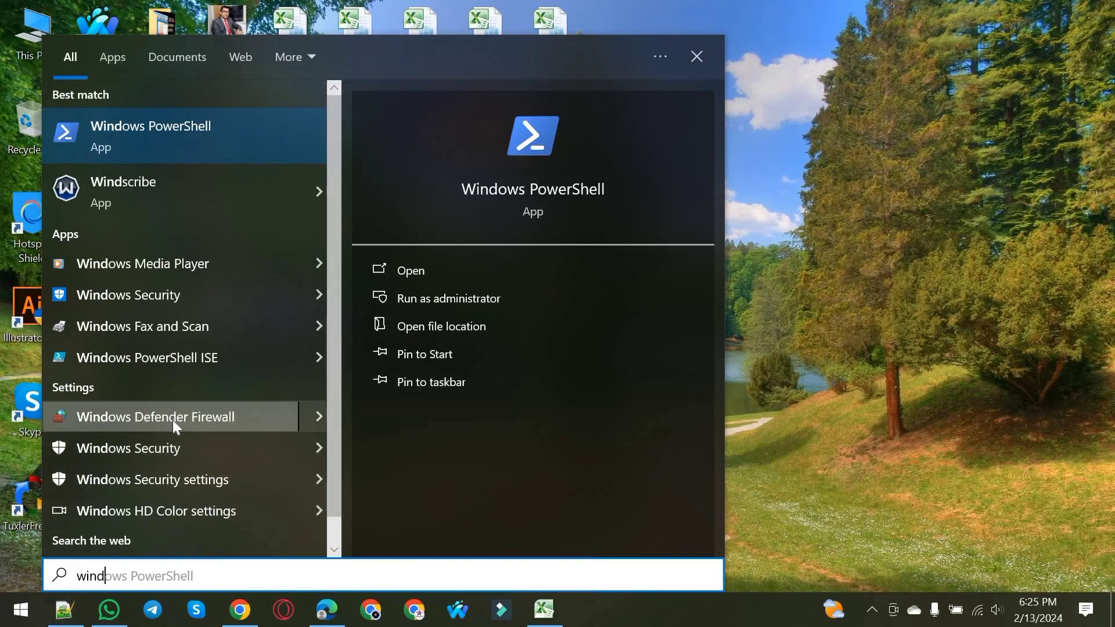
{"action": "key", "text": "Return"}
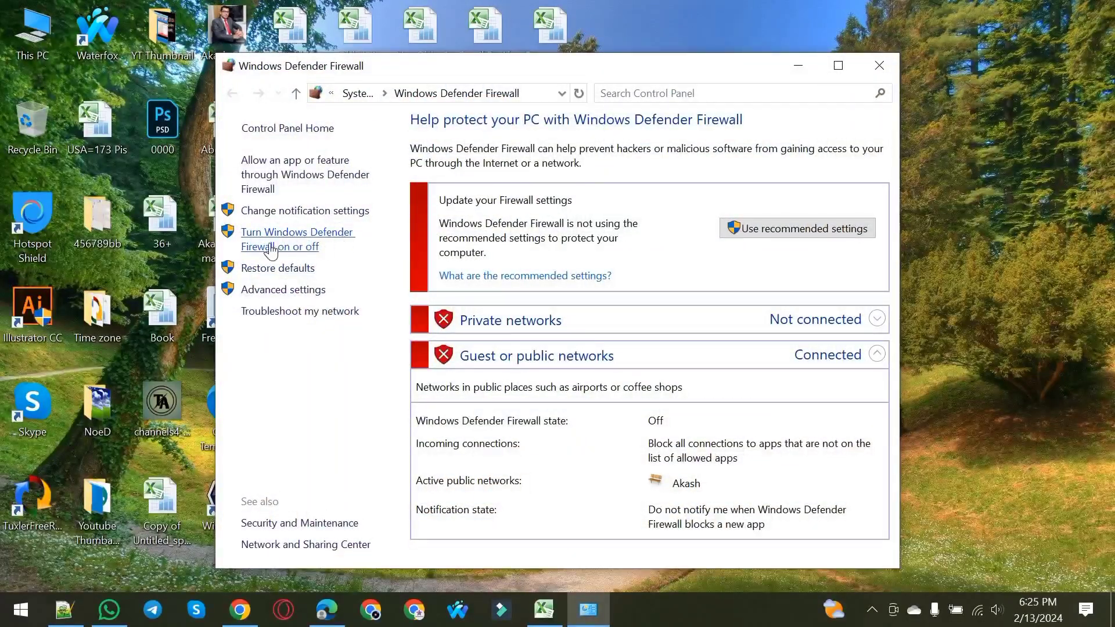
Turn off Windows Defender Firewall for private and public networks, confirm, and close it
{"action": "left_click", "coordinate": [307, 250]}
{"action": "left_click", "coordinate": [358, 198]}
{"action": "left_click", "coordinate": [358, 261]}
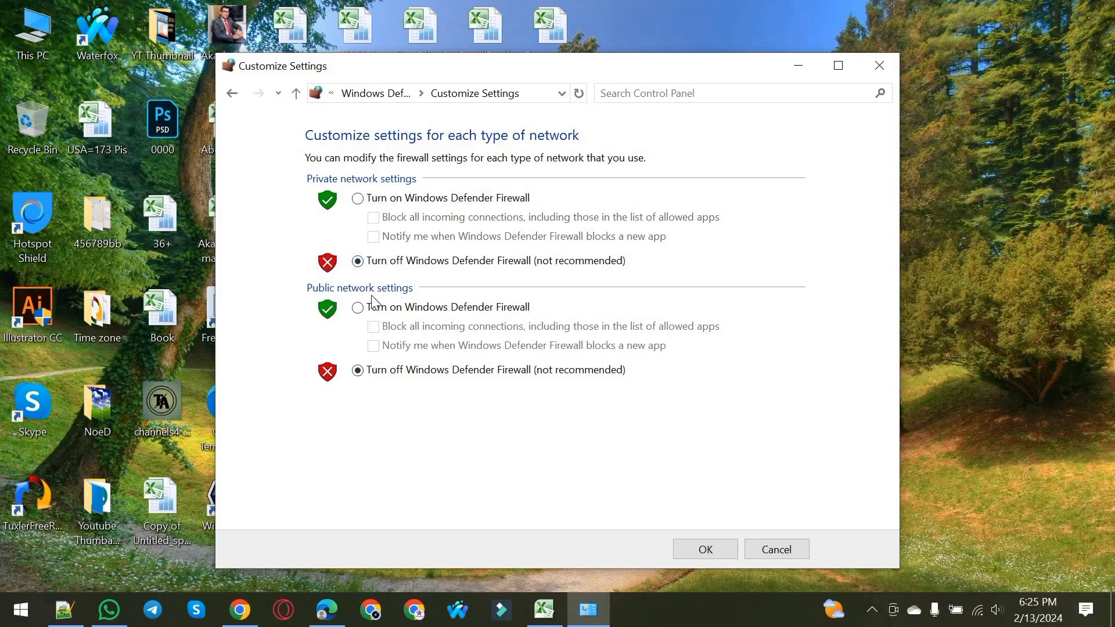
{"action": "left_click", "coordinate": [359, 371]}
{"action": "left_click", "coordinate": [705, 550]}
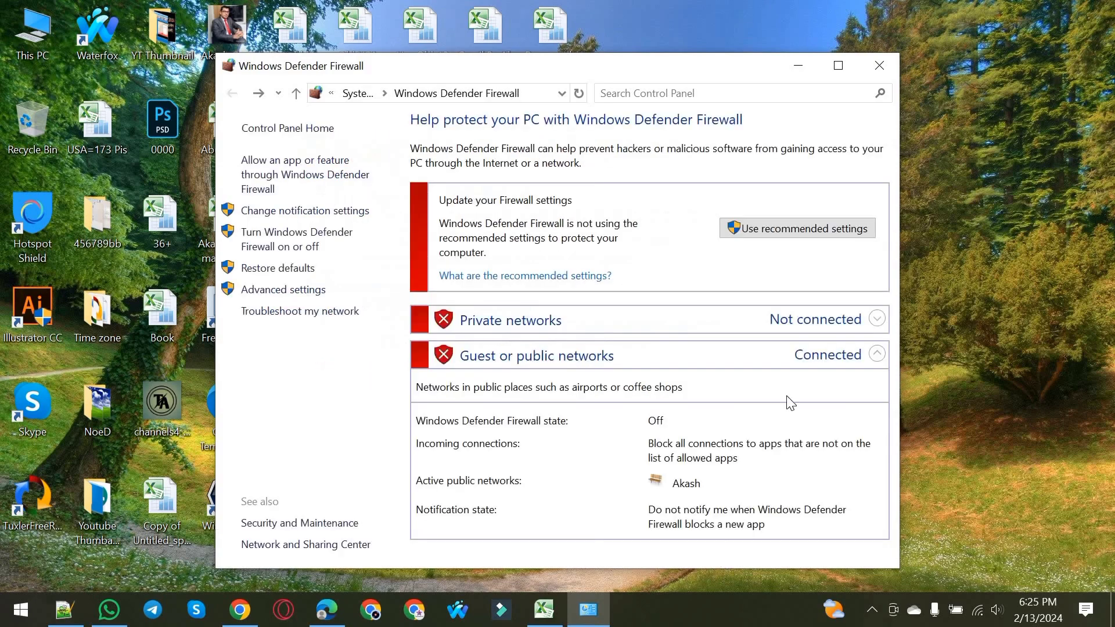
{"action": "left_click", "coordinate": [888, 67]}
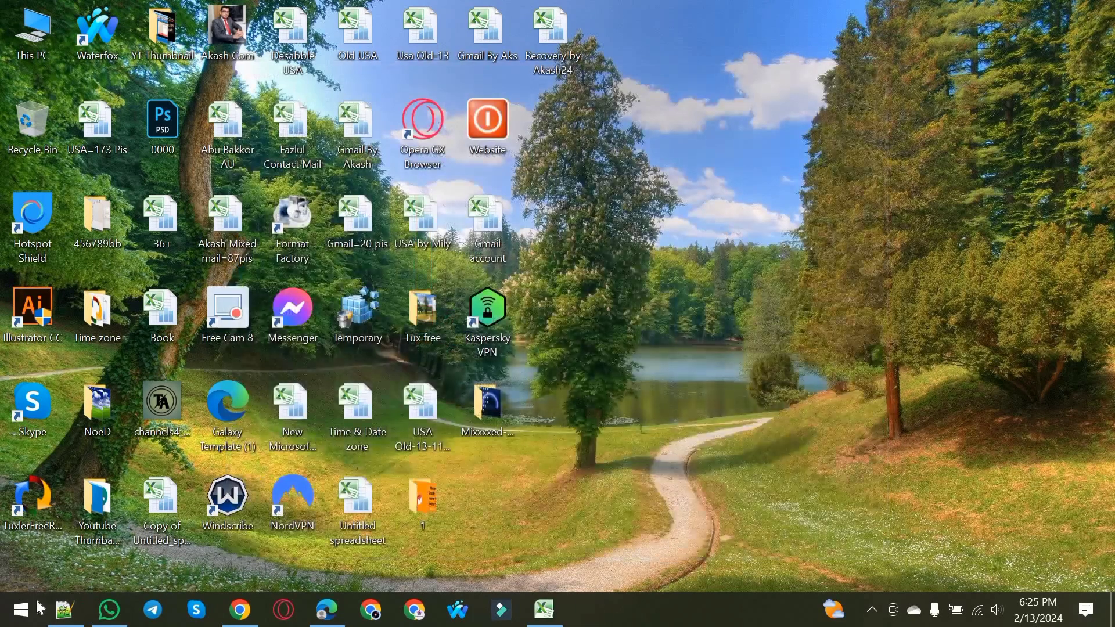
Open Internet Options via search 'internet op' and delete all browsing history, cookies, form data and passwords
{"action": "right_click", "coordinate": [21, 609]}
{"action": "left_click", "coordinate": [61, 491]}
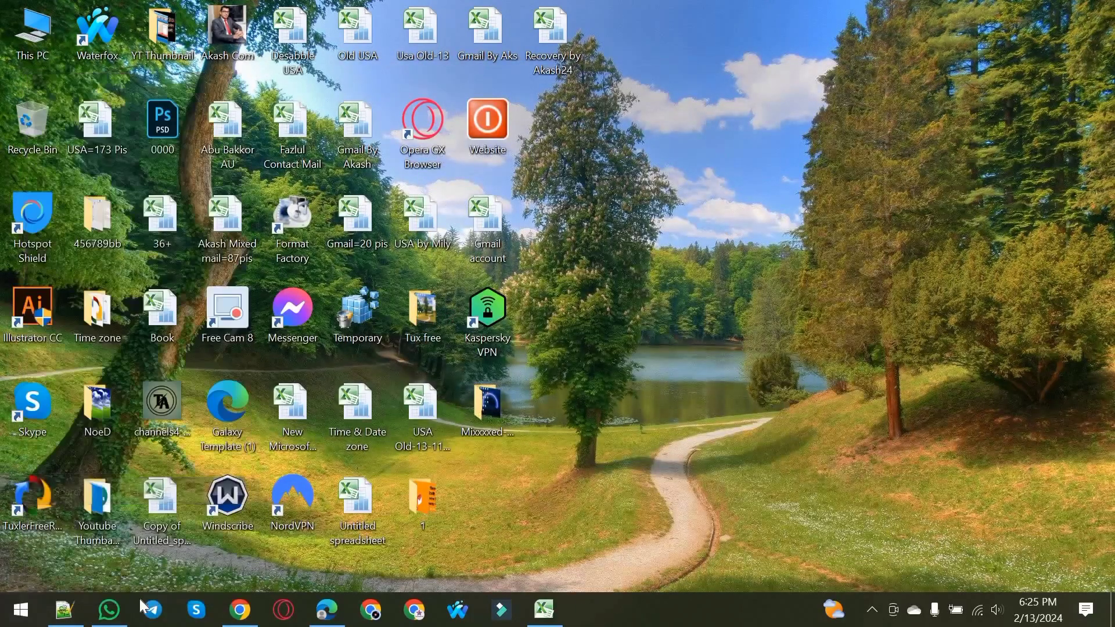
{"action": "type", "text": "in"}
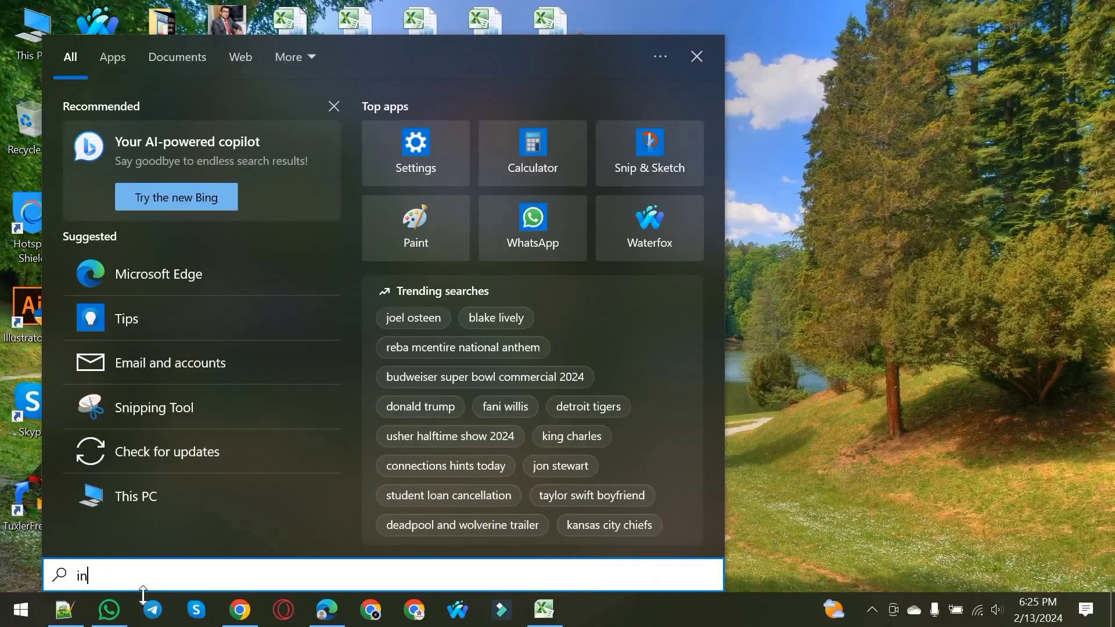
{"action": "type", "text": "terne"}
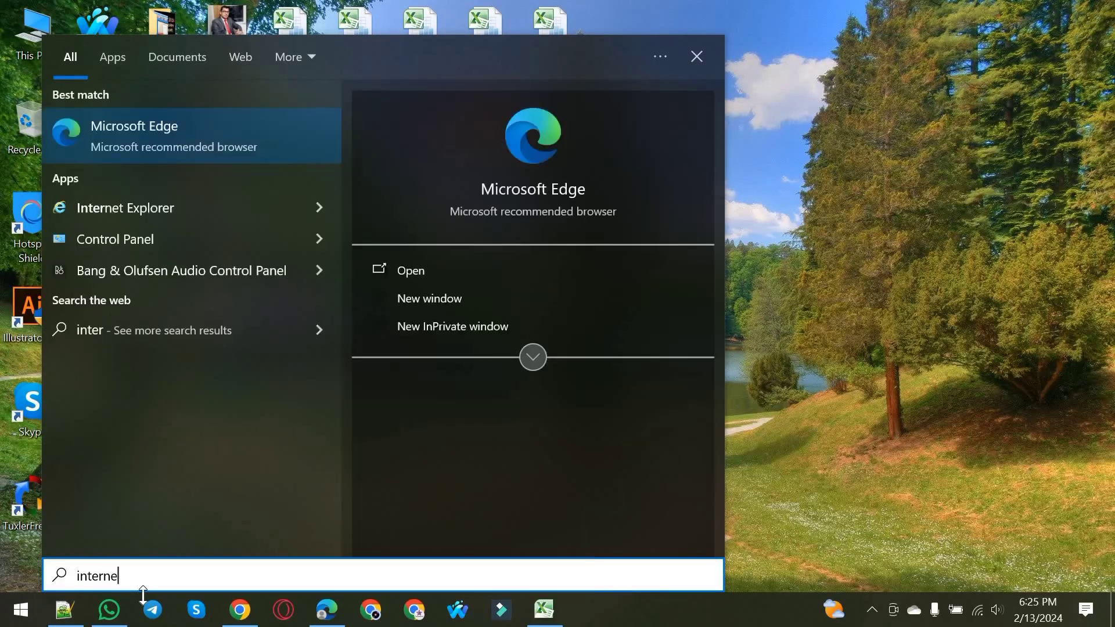
{"action": "type", "text": "t op"}
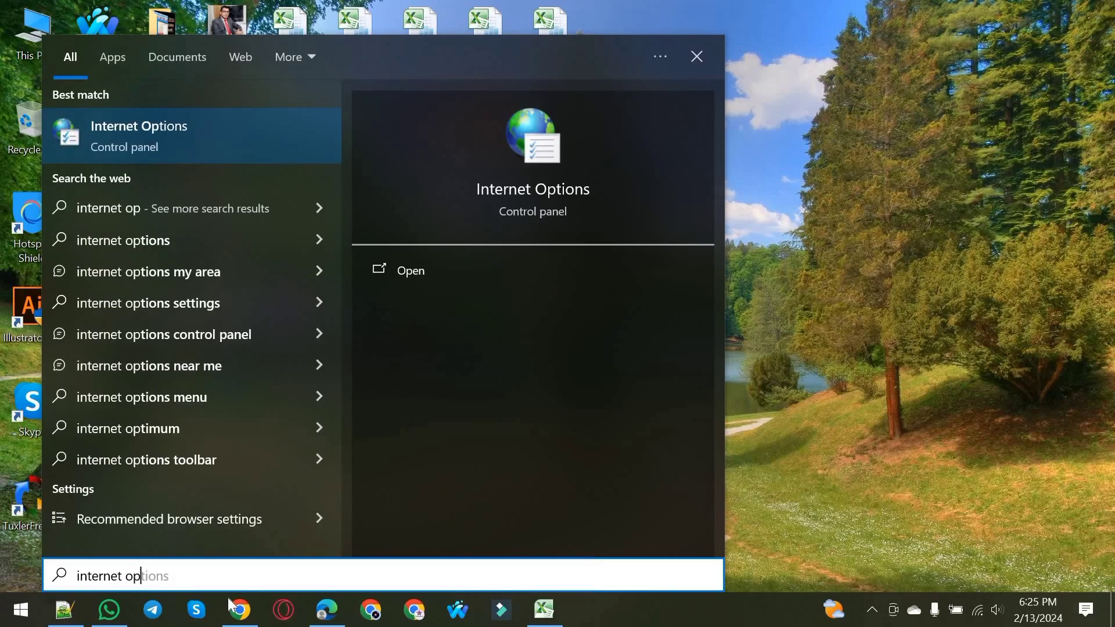
{"action": "left_click", "coordinate": [238, 145]}
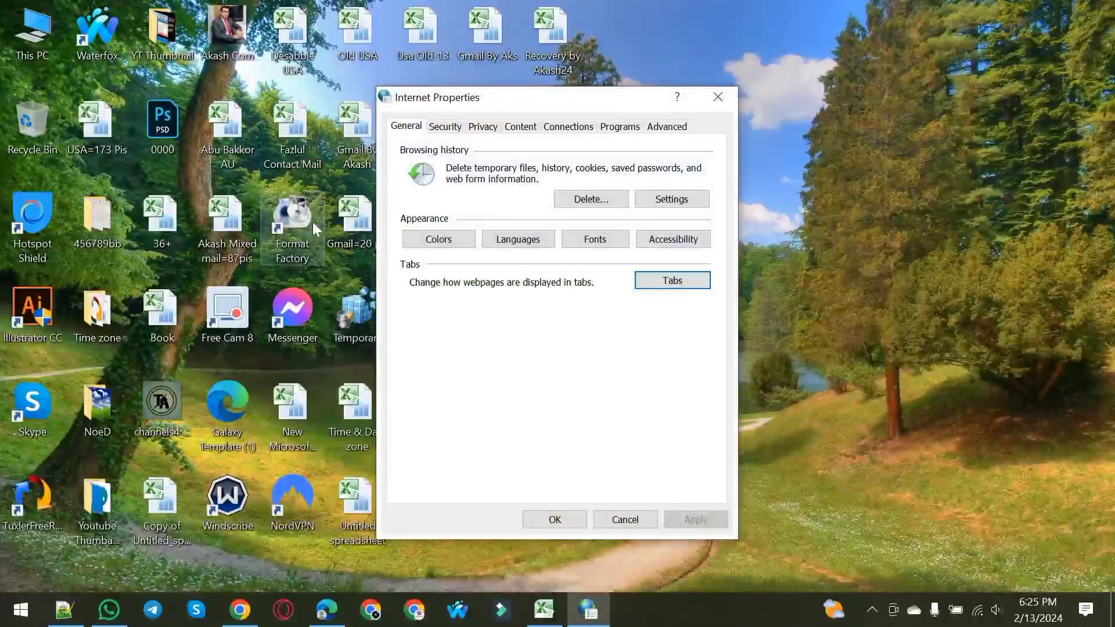
{"action": "left_click", "coordinate": [588, 201]}
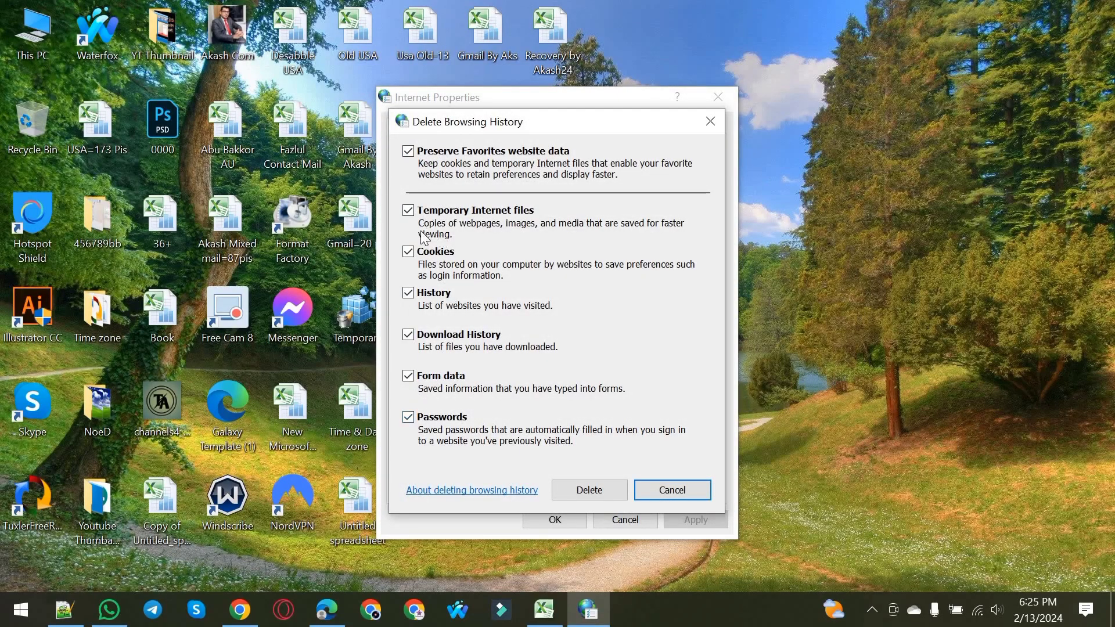
{"action": "left_click", "coordinate": [601, 489]}
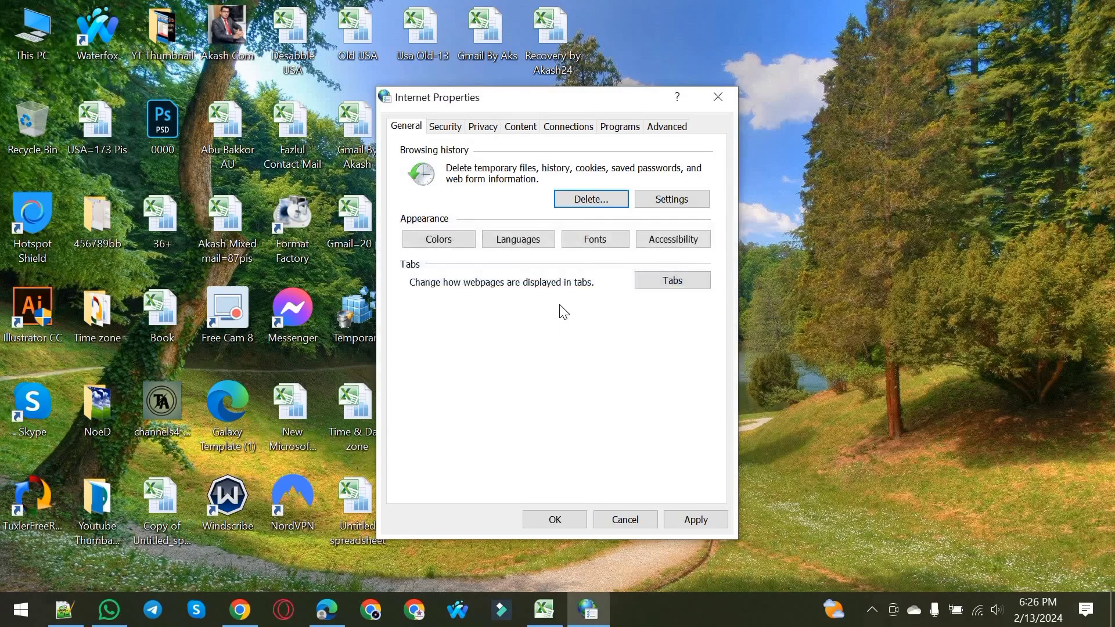
{"action": "left_click", "coordinate": [706, 515]}
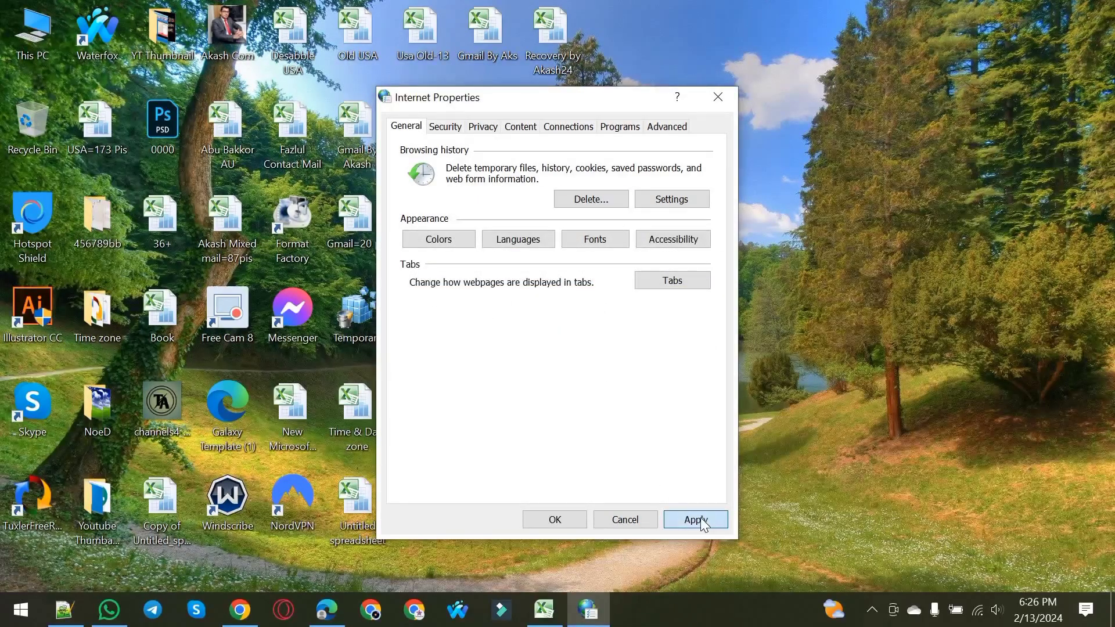
{"action": "left_click", "coordinate": [579, 520]}
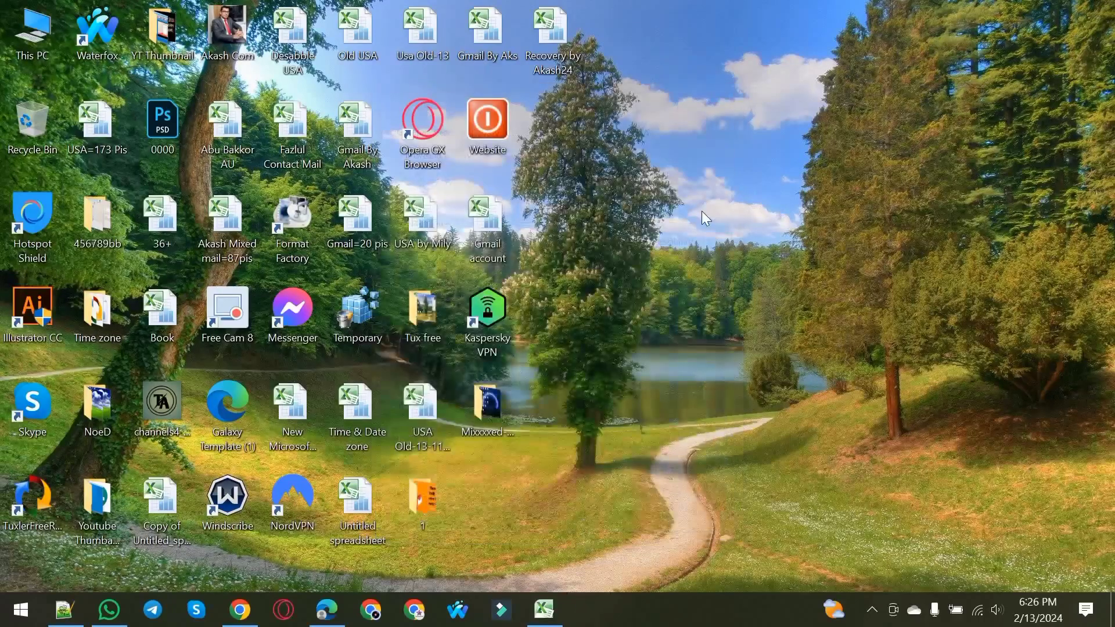
{"action": "right_click", "coordinate": [777, 100]}
{"action": "left_click", "coordinate": [790, 154]}
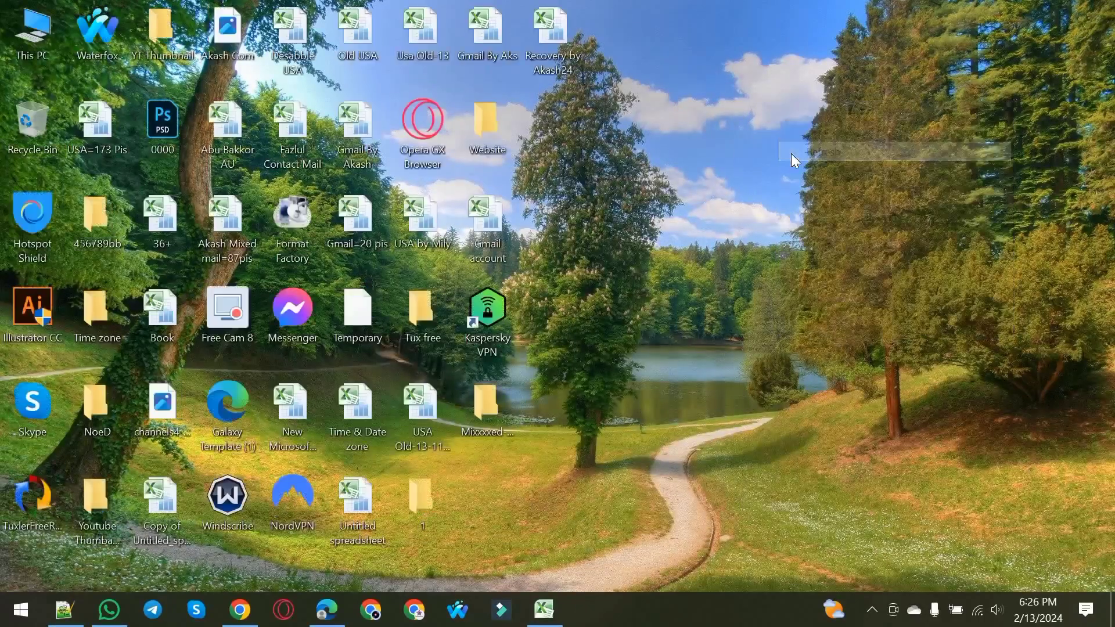
{"action": "right_click", "coordinate": [744, 108]}
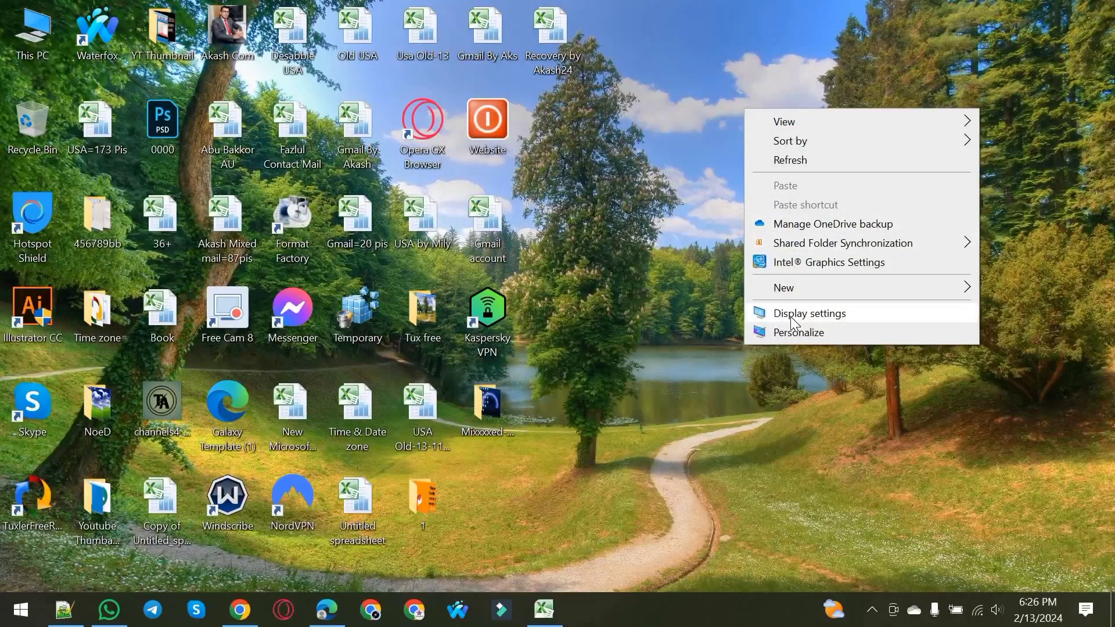
{"action": "left_click", "coordinate": [828, 316]}
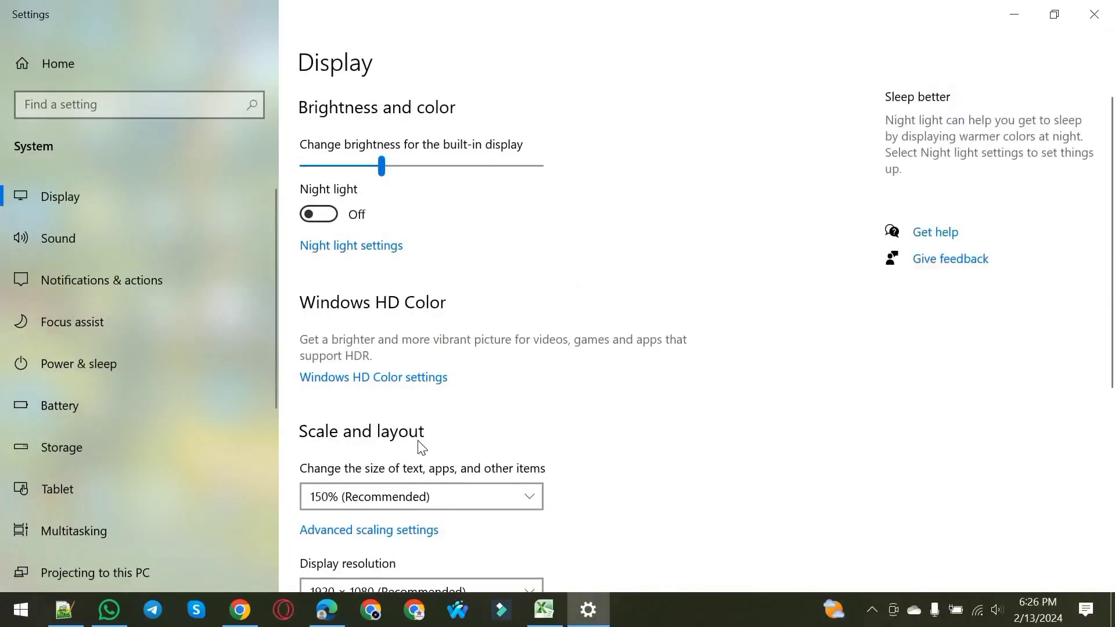
{"action": "scroll", "coordinate": [418, 444], "scroll_direction": "down", "scroll_amount": 2}
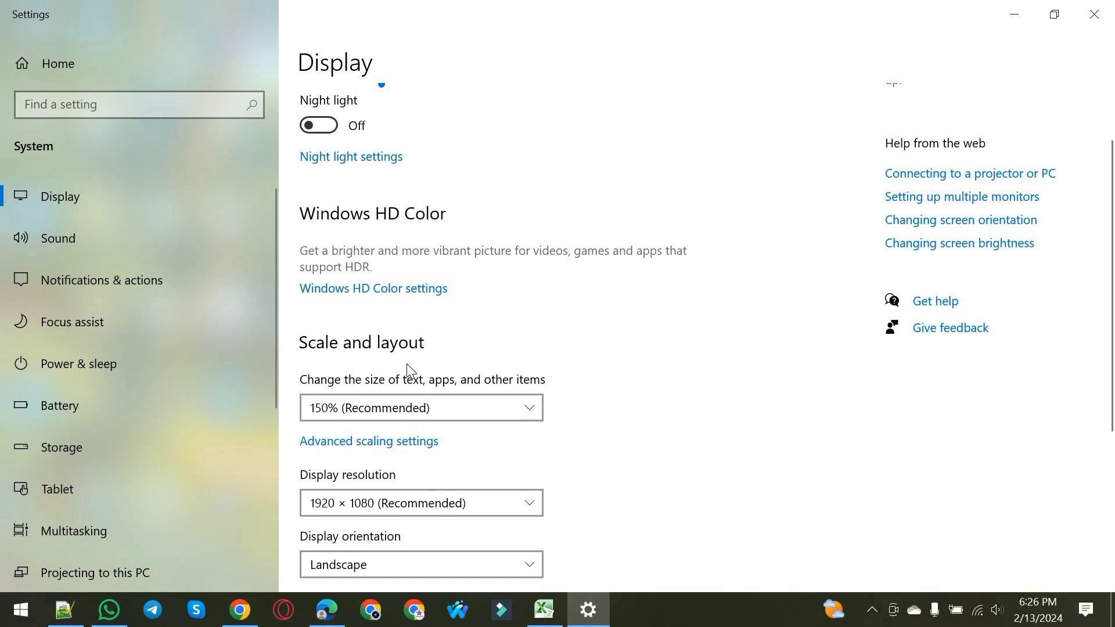
{"action": "left_click", "coordinate": [388, 407]}
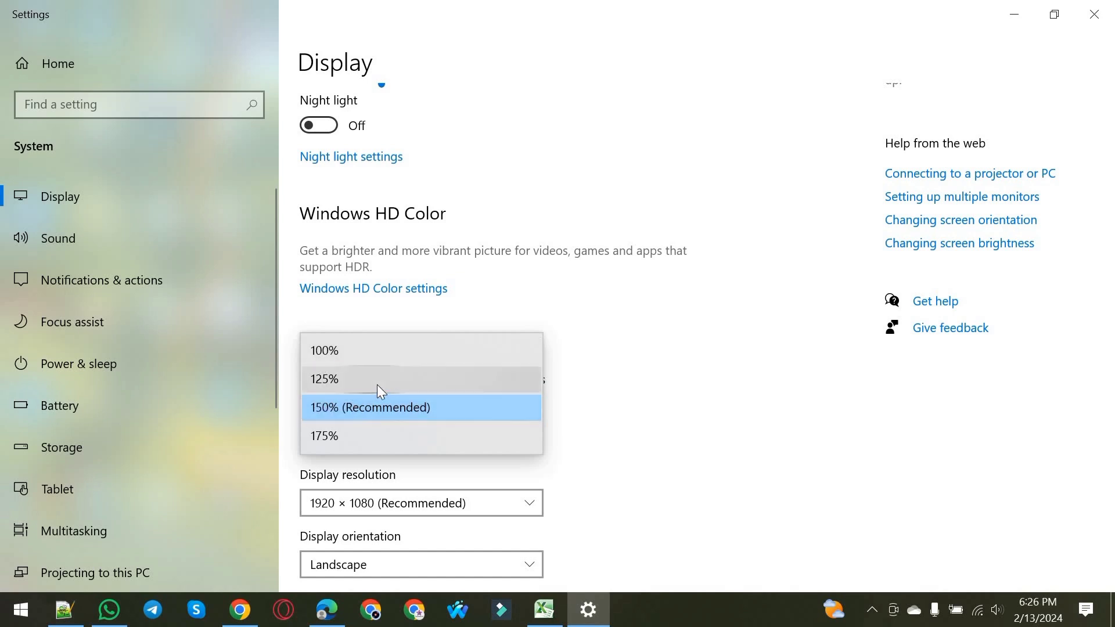
{"action": "left_click", "coordinate": [571, 205]}
{"action": "scroll", "coordinate": [572, 207], "scroll_direction": "up", "scroll_amount": 2}
{"action": "left_click_drag", "start_coordinate": [366, 167], "coordinate": [383, 168]}
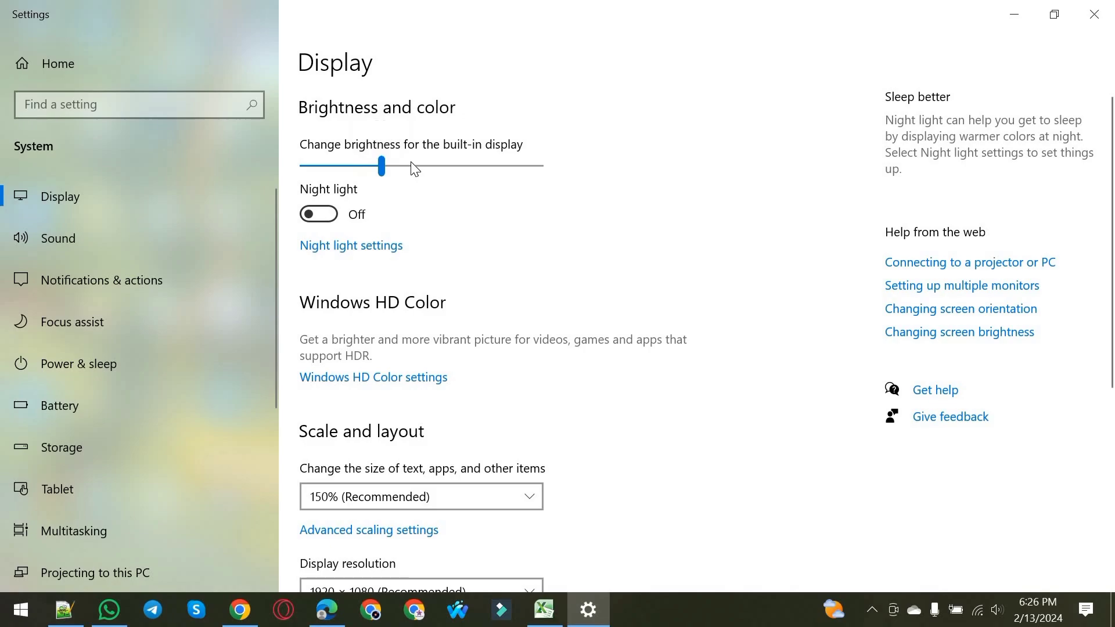
{"action": "left_click", "coordinate": [1094, 14]}
{"action": "right_click", "coordinate": [715, 77]}
{"action": "left_click", "coordinate": [749, 130]}
{"action": "right_click", "coordinate": [750, 131]}
{"action": "left_click", "coordinate": [776, 187]}
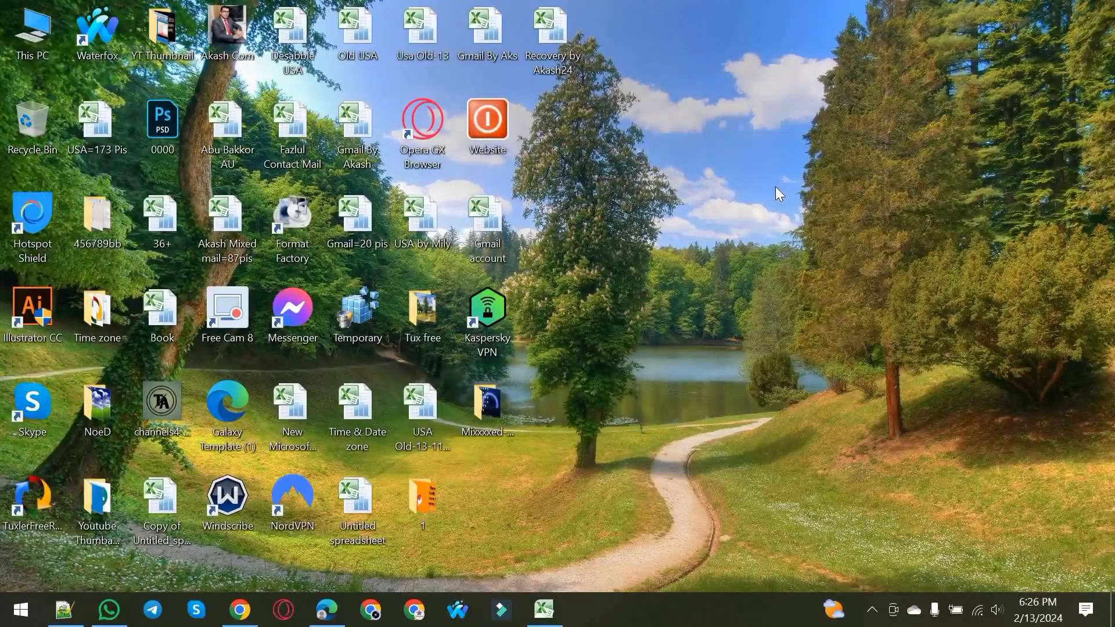
{"action": "right_click", "coordinate": [775, 187]}
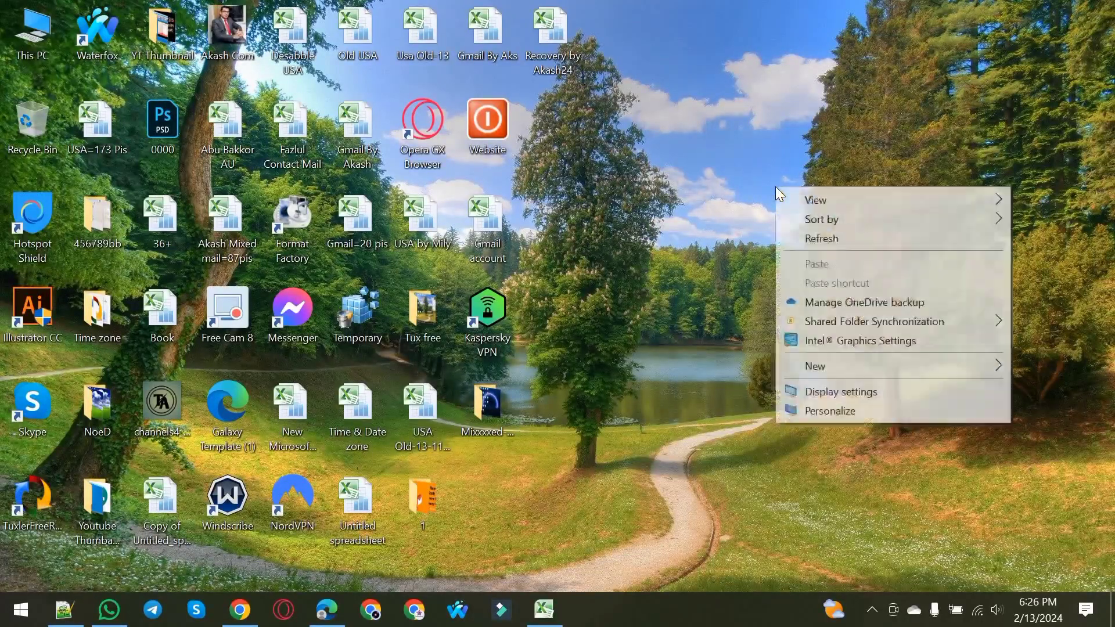
{"action": "left_click", "coordinate": [790, 242]}
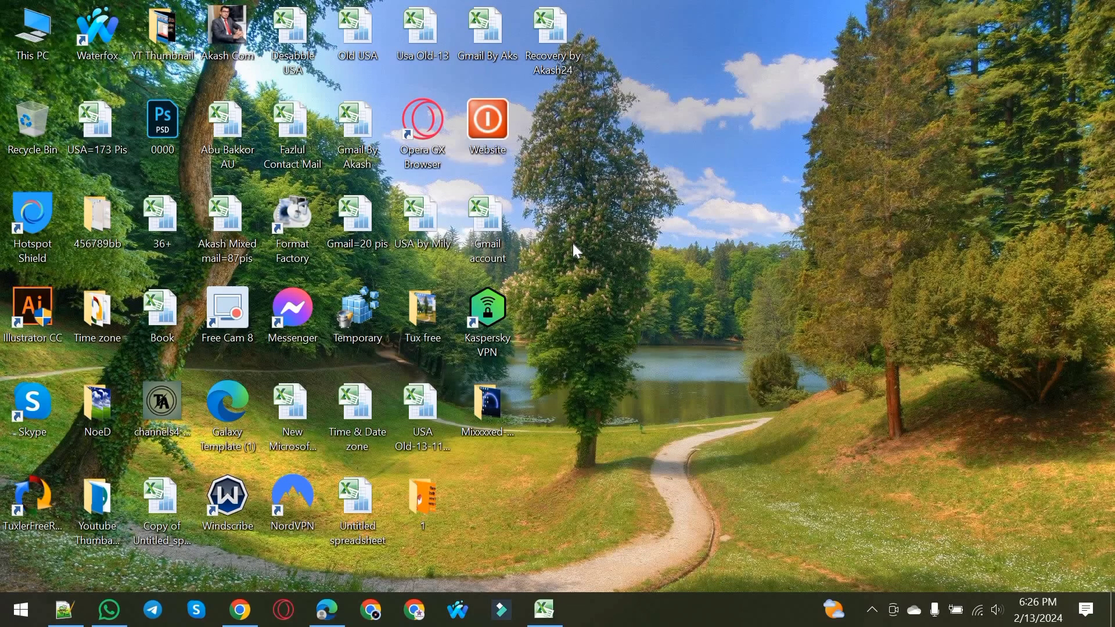
{"action": "right_click", "coordinate": [572, 242]}
{"action": "left_click", "coordinate": [596, 299]}
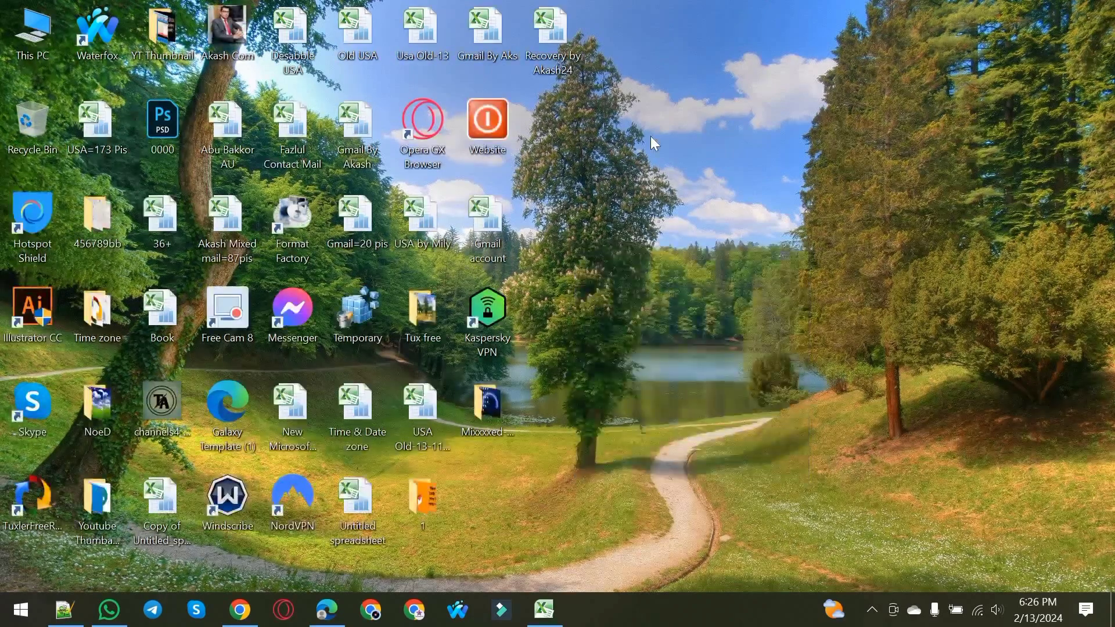